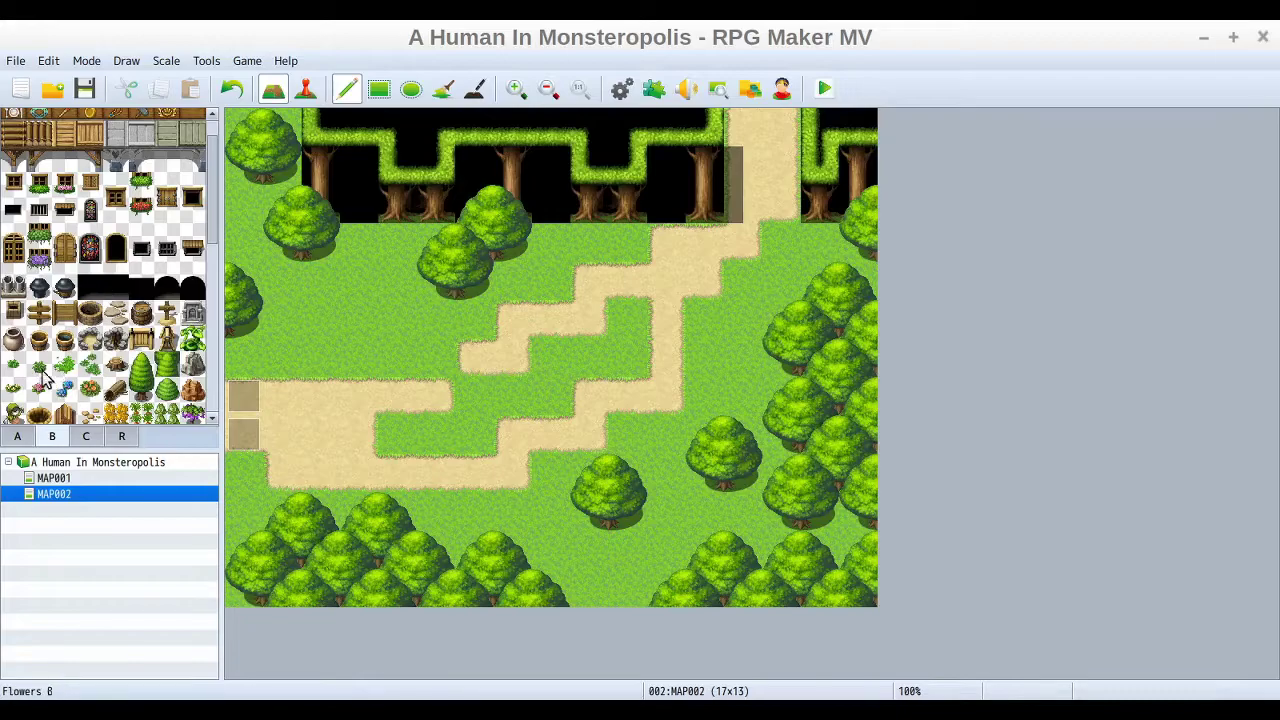
left_click(39, 314)
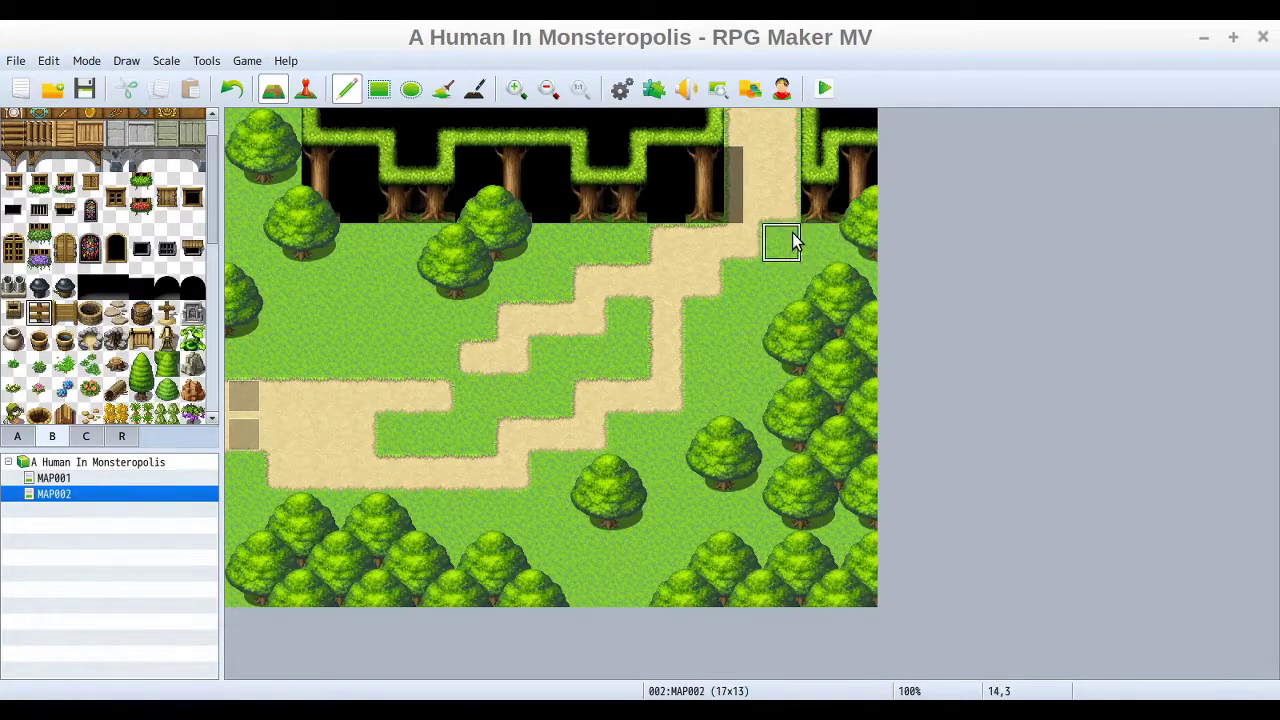
left_click(614, 246)
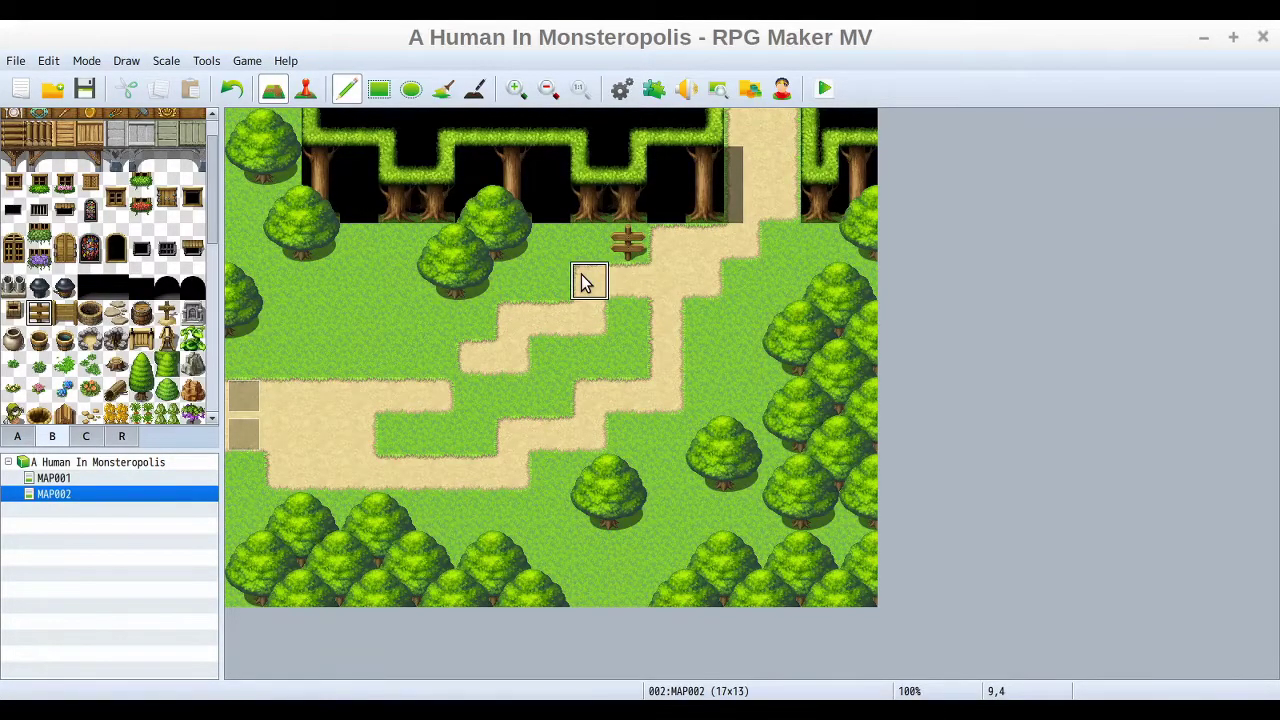
left_click(589, 281)
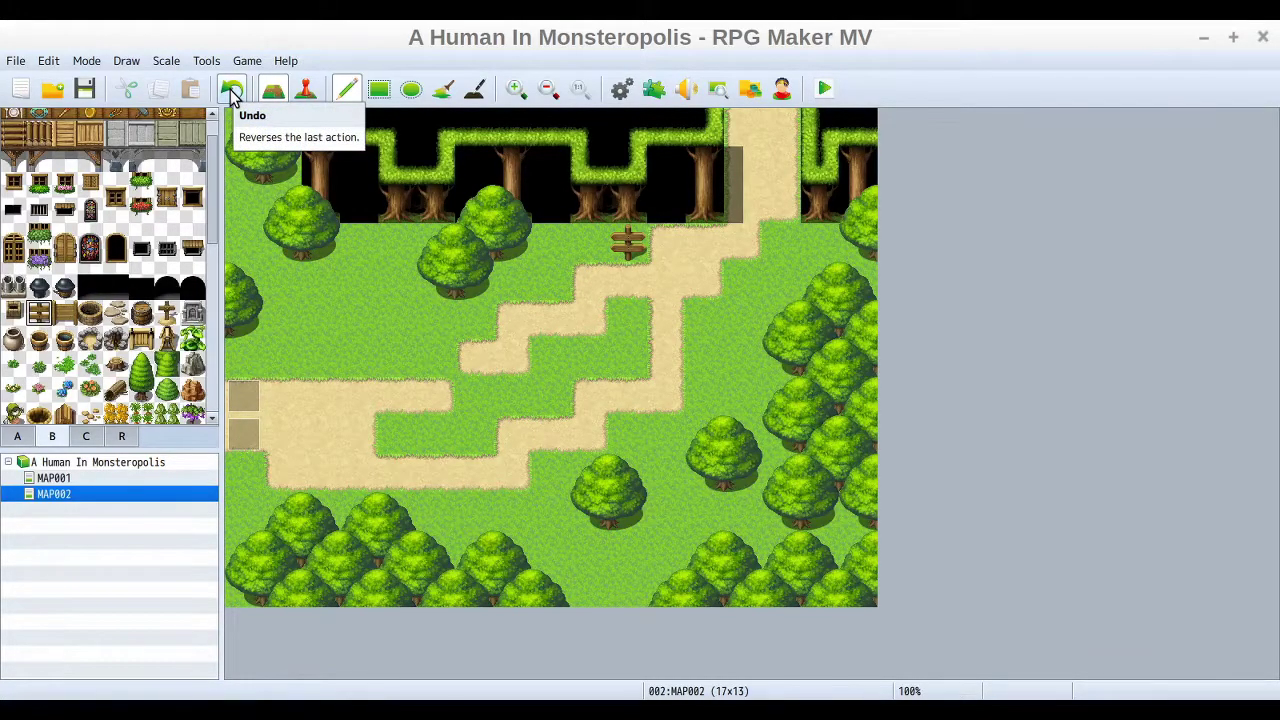
left_click(231, 92)
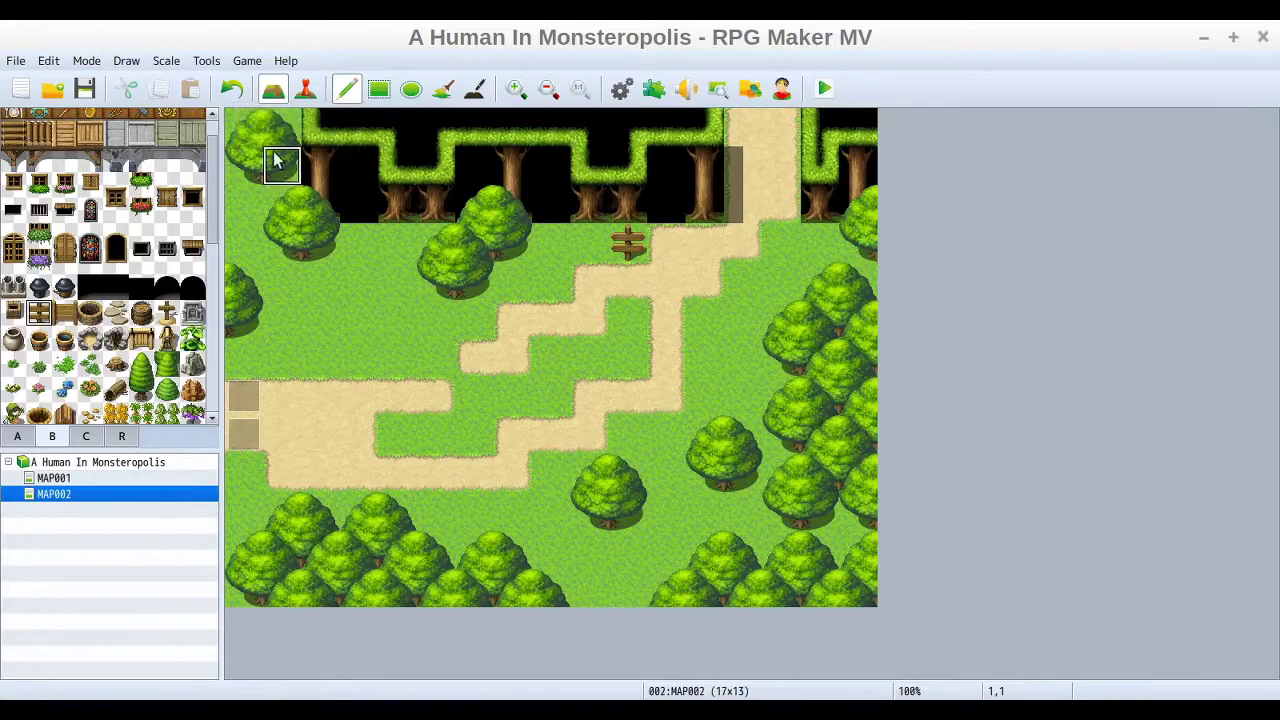
left_click(236, 91)
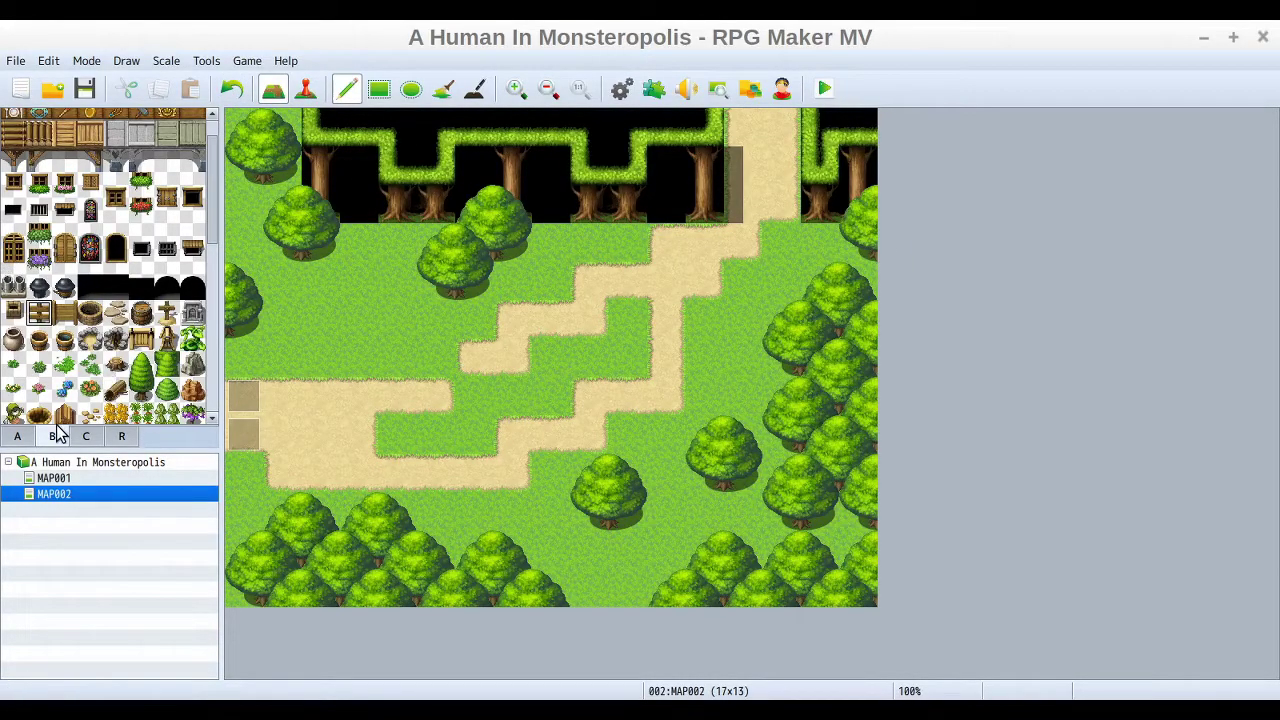
Switch to event editing and create a new event on the grass tile at 10,3, beside the dirt path on MAP002
left_click(305, 88)
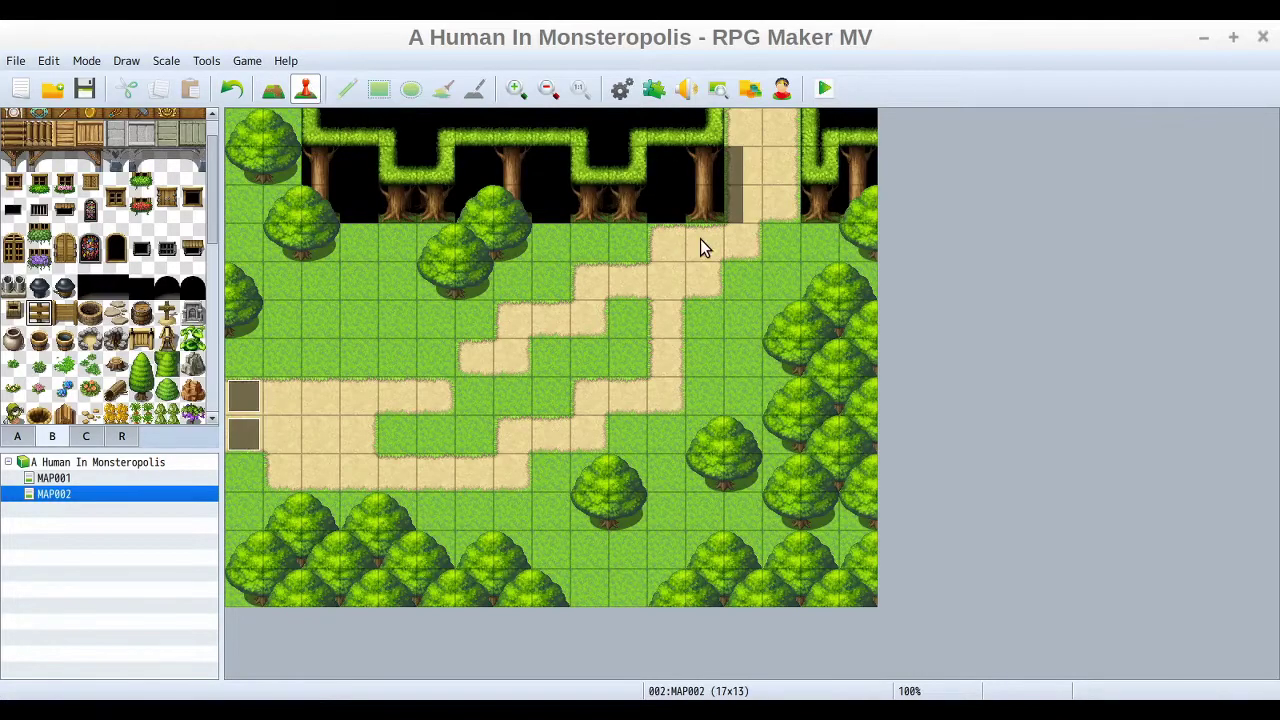
left_click(624, 250)
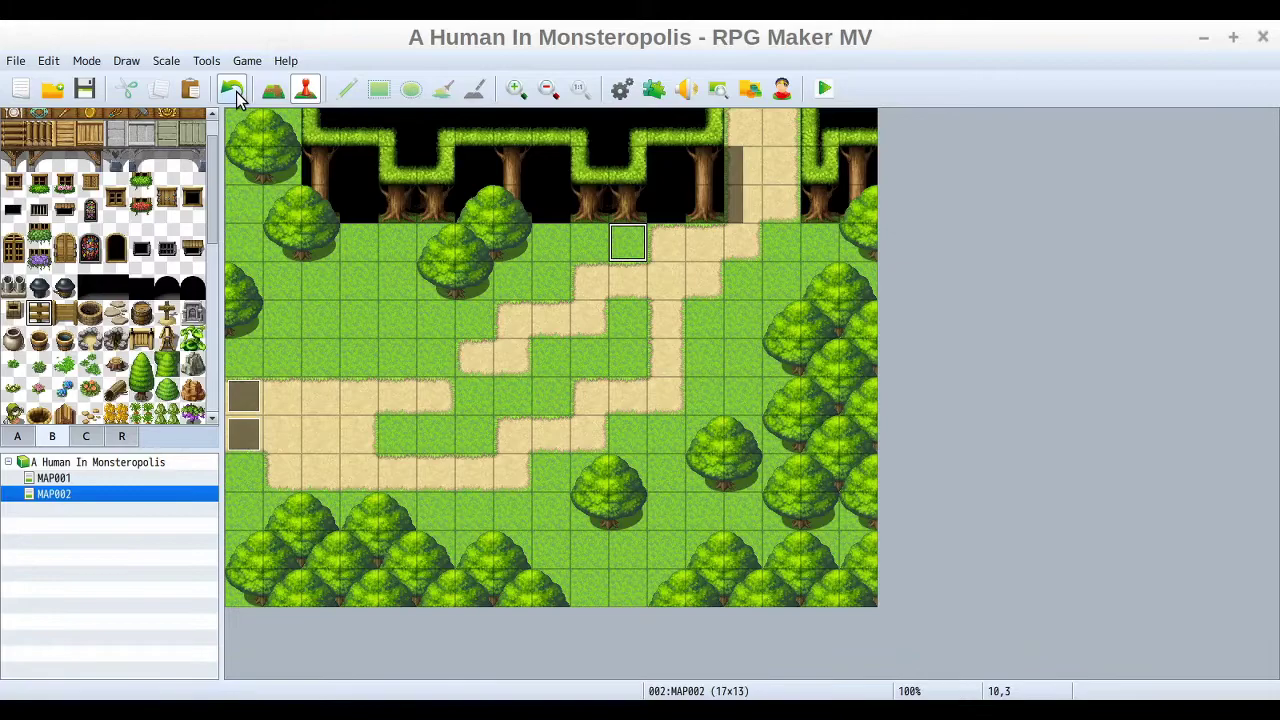
left_click(275, 89)
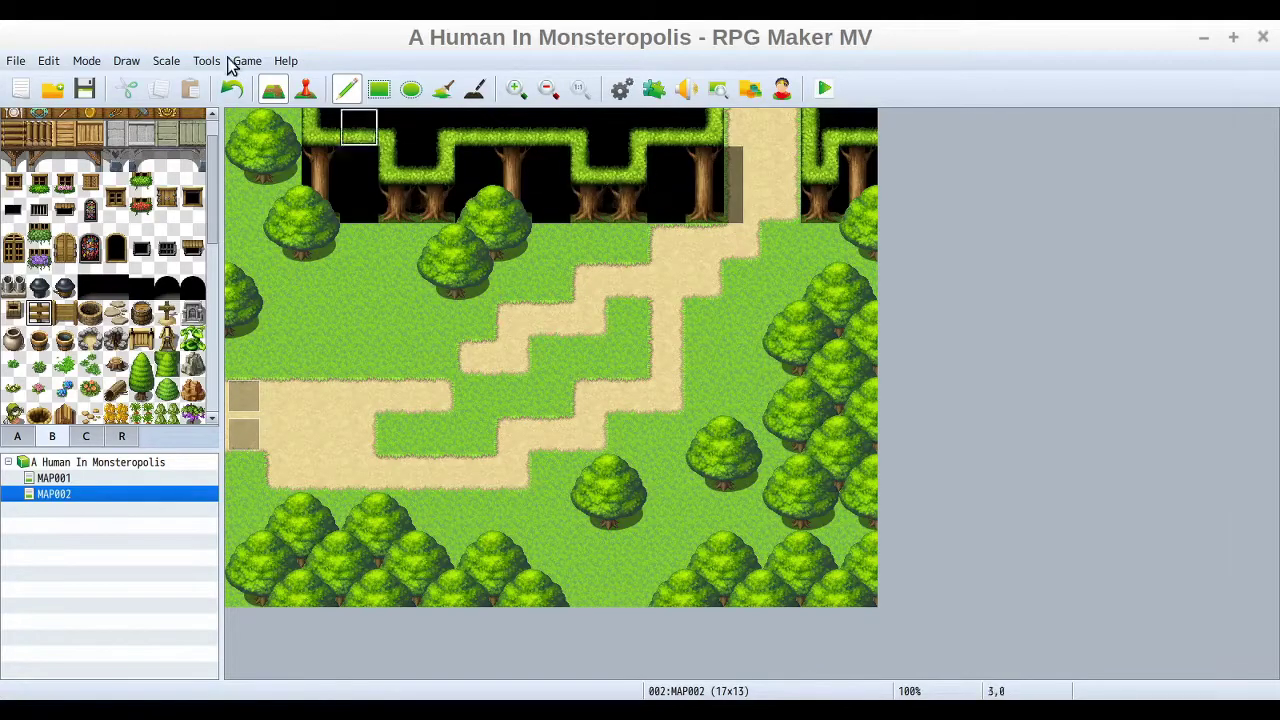
left_click(305, 89)
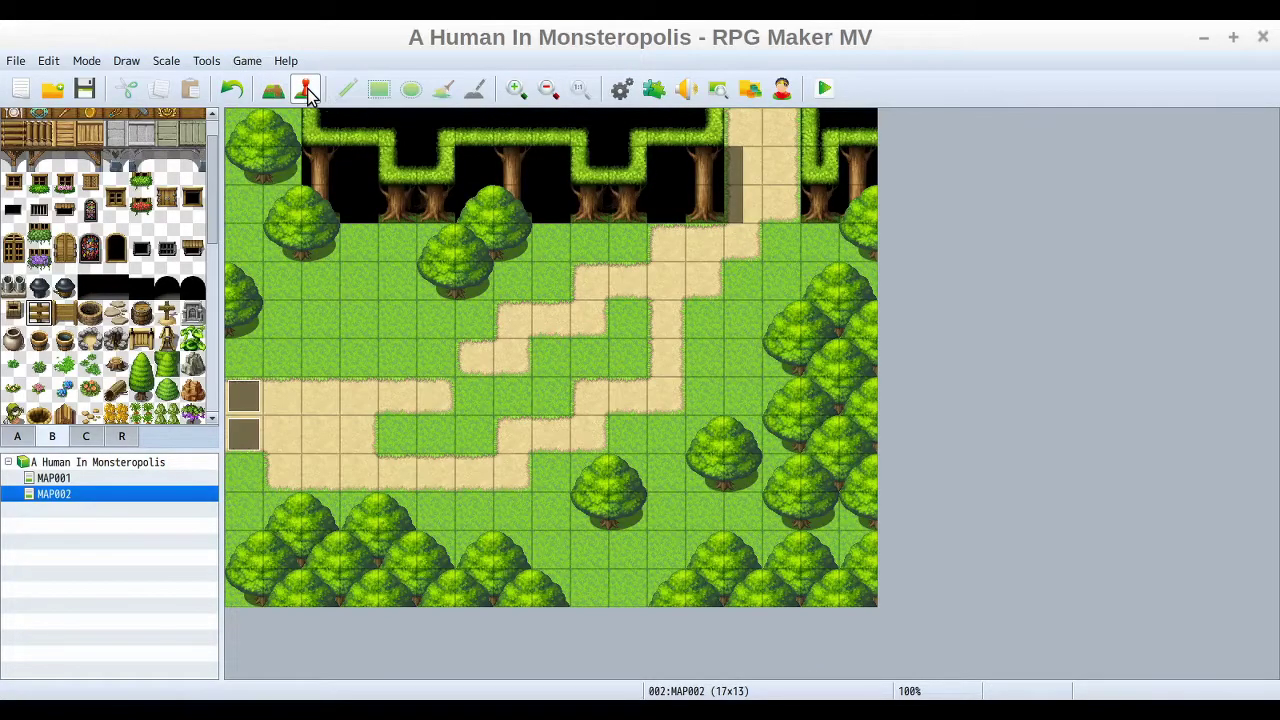
left_click(630, 242)
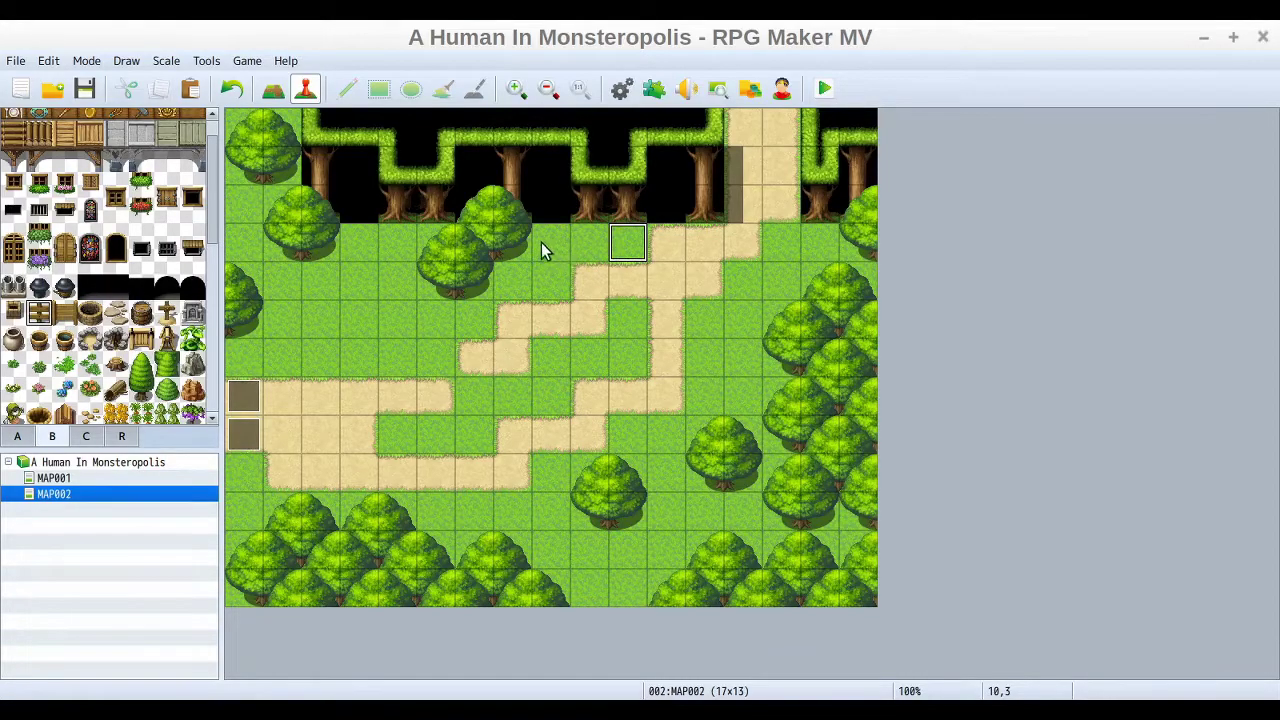
right_click(630, 244)
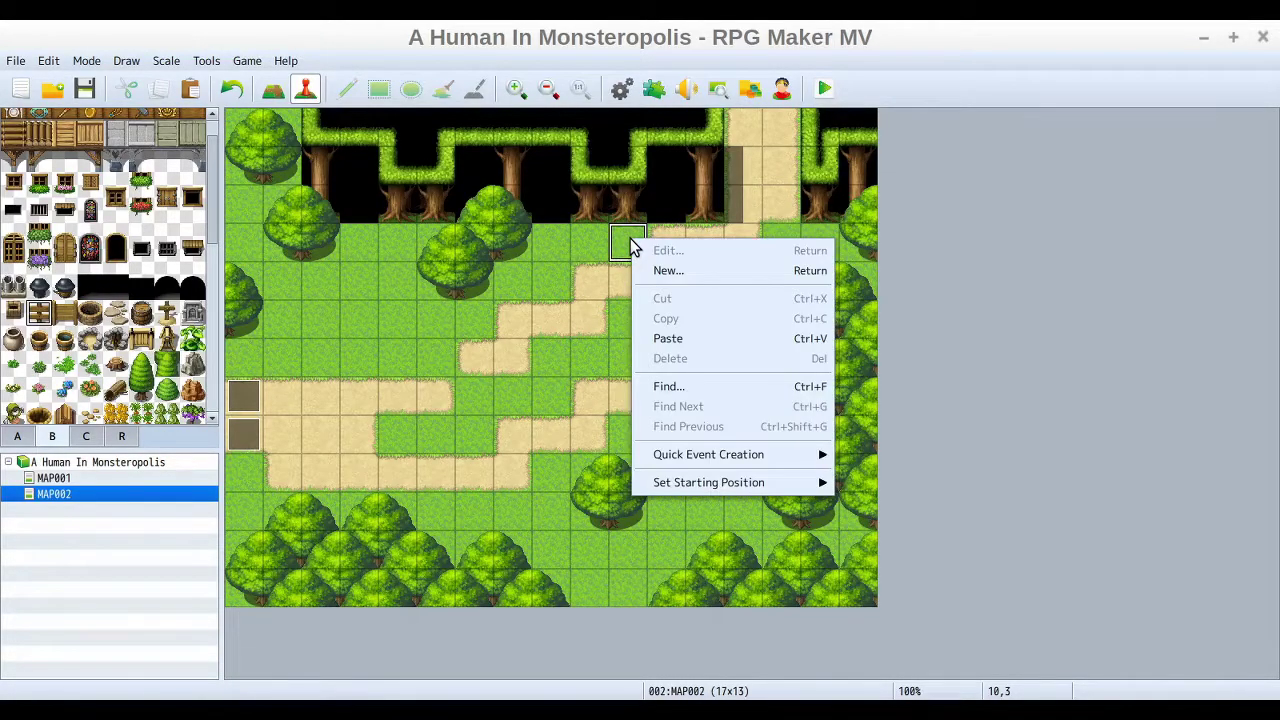
left_click(683, 270)
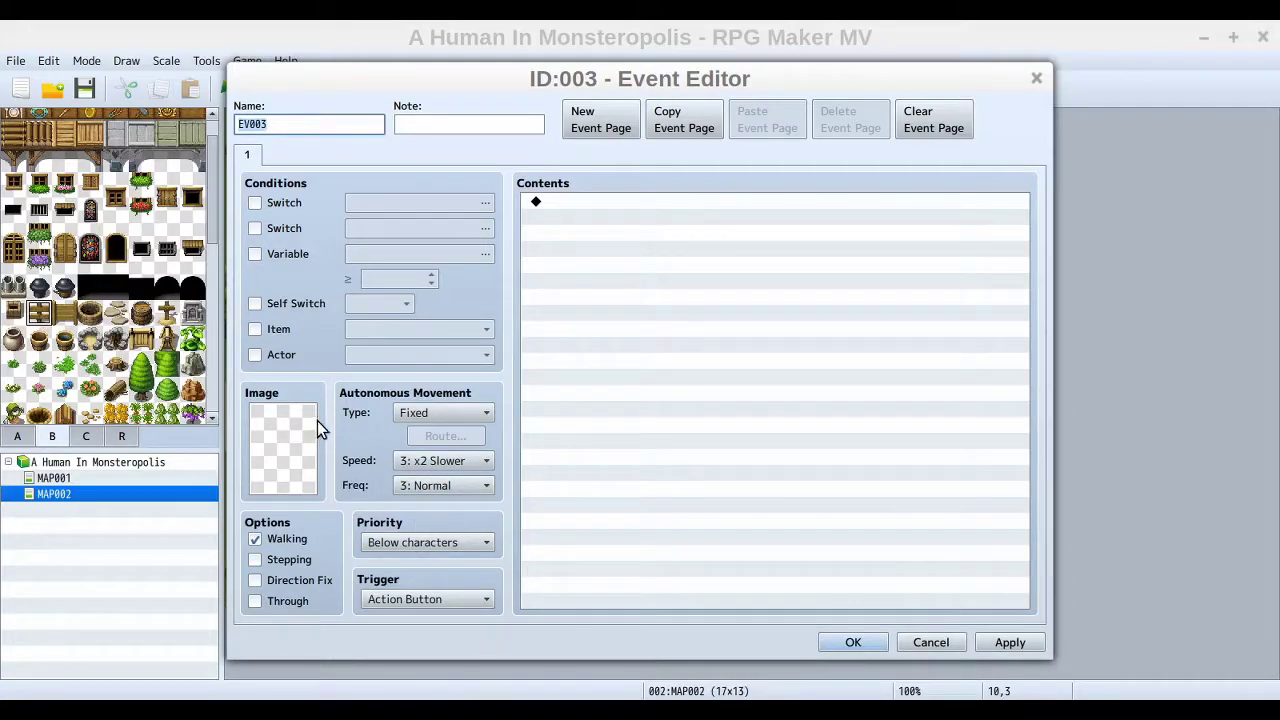
Open the event's image selection and examine the available actor, damage, people, vehicle, crystal and door sheets
left_click(296, 437)
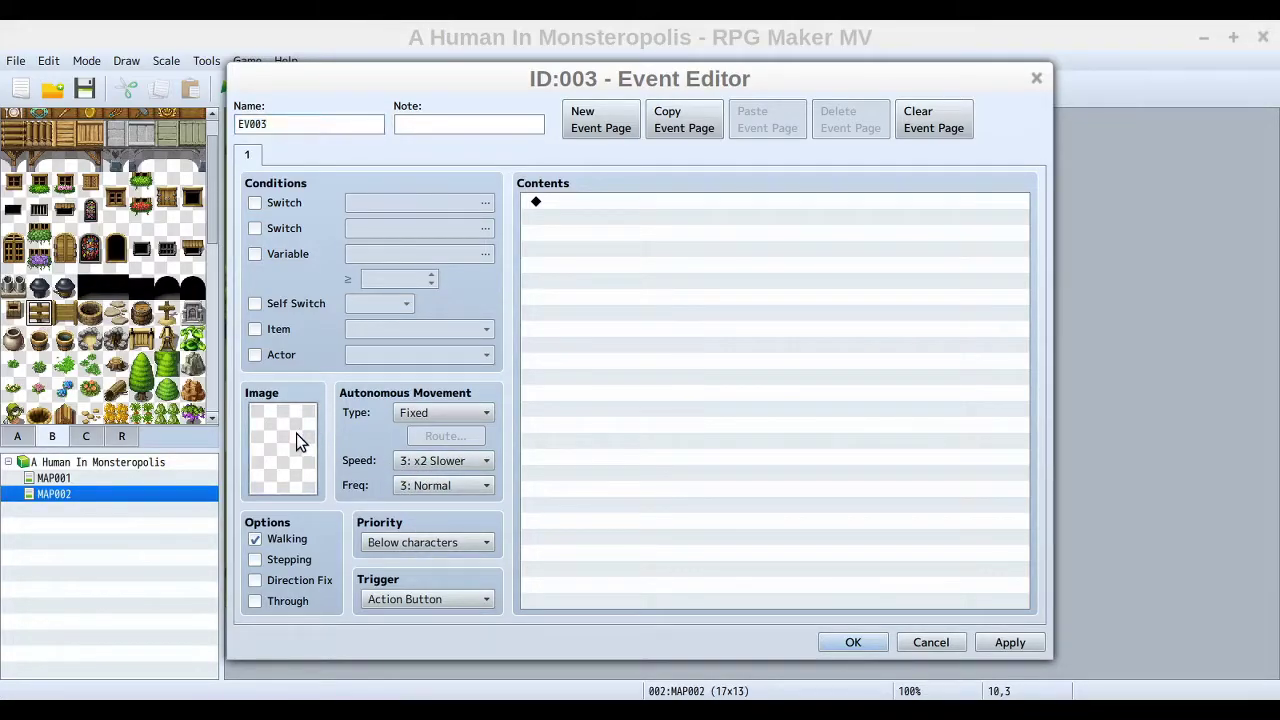
double_click(296, 433)
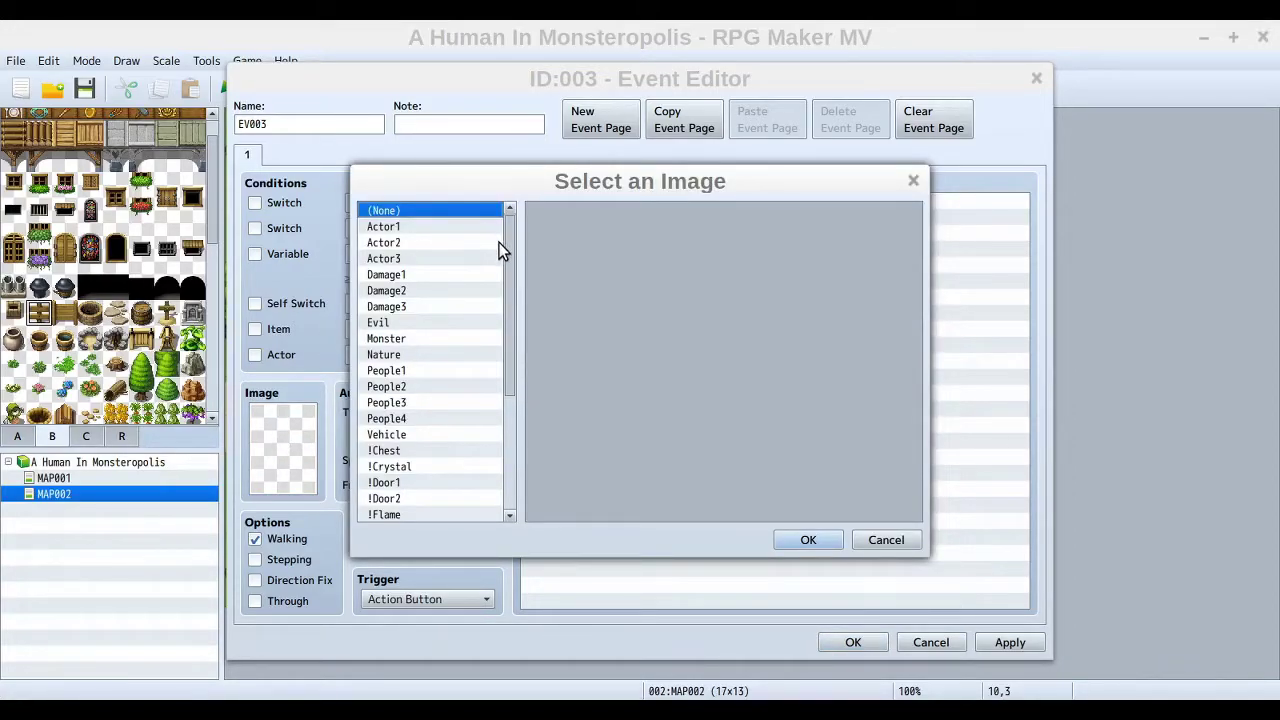
left_click_drag(509, 237, 508, 234)
left_click(386, 228)
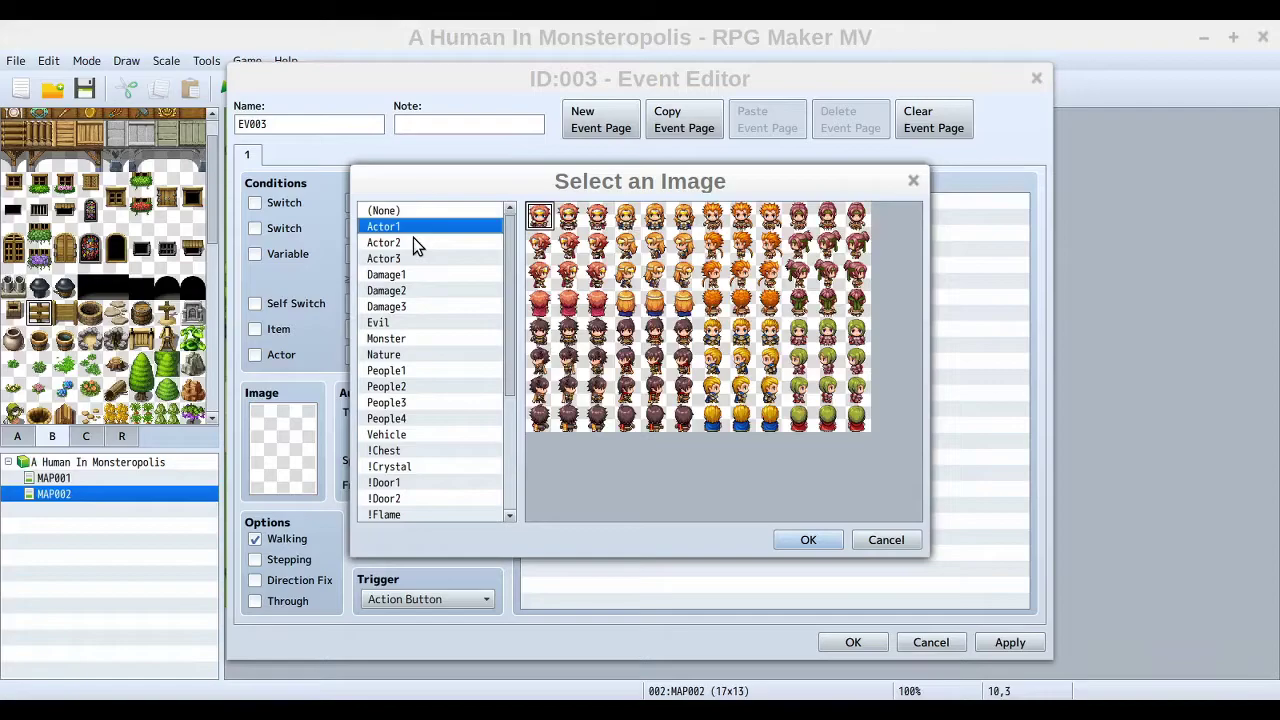
left_click(417, 244)
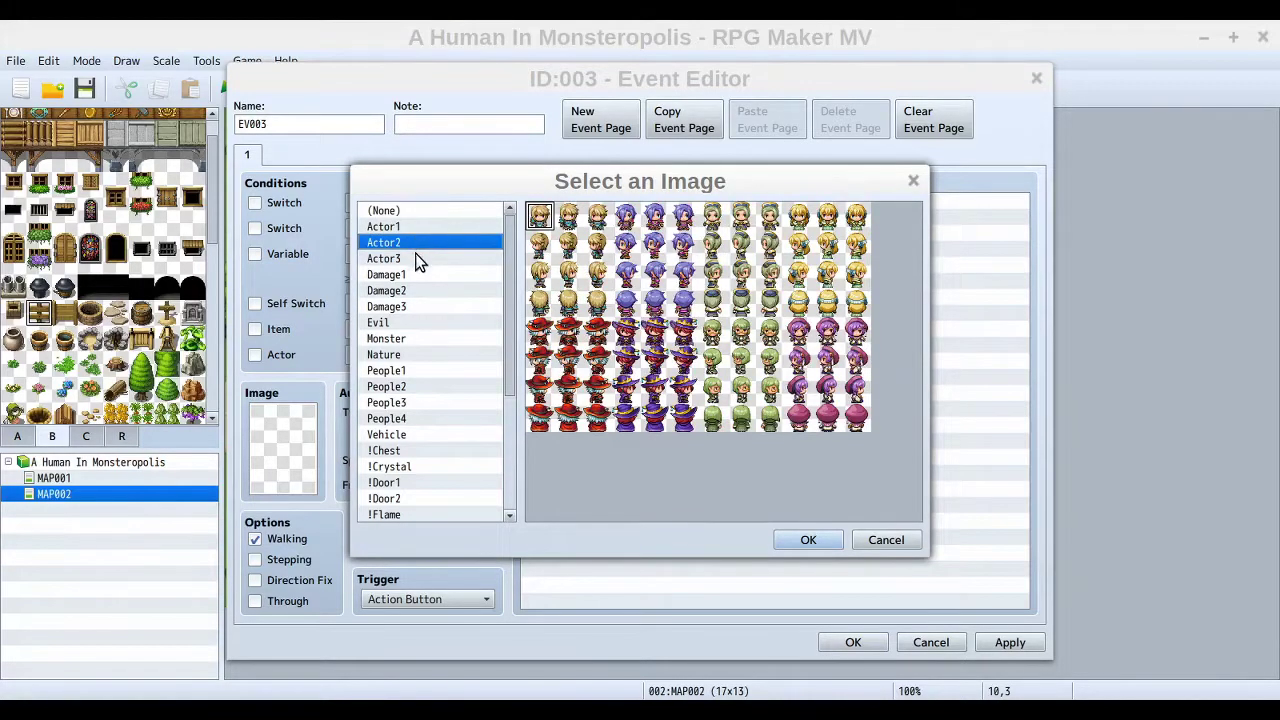
left_click(418, 260)
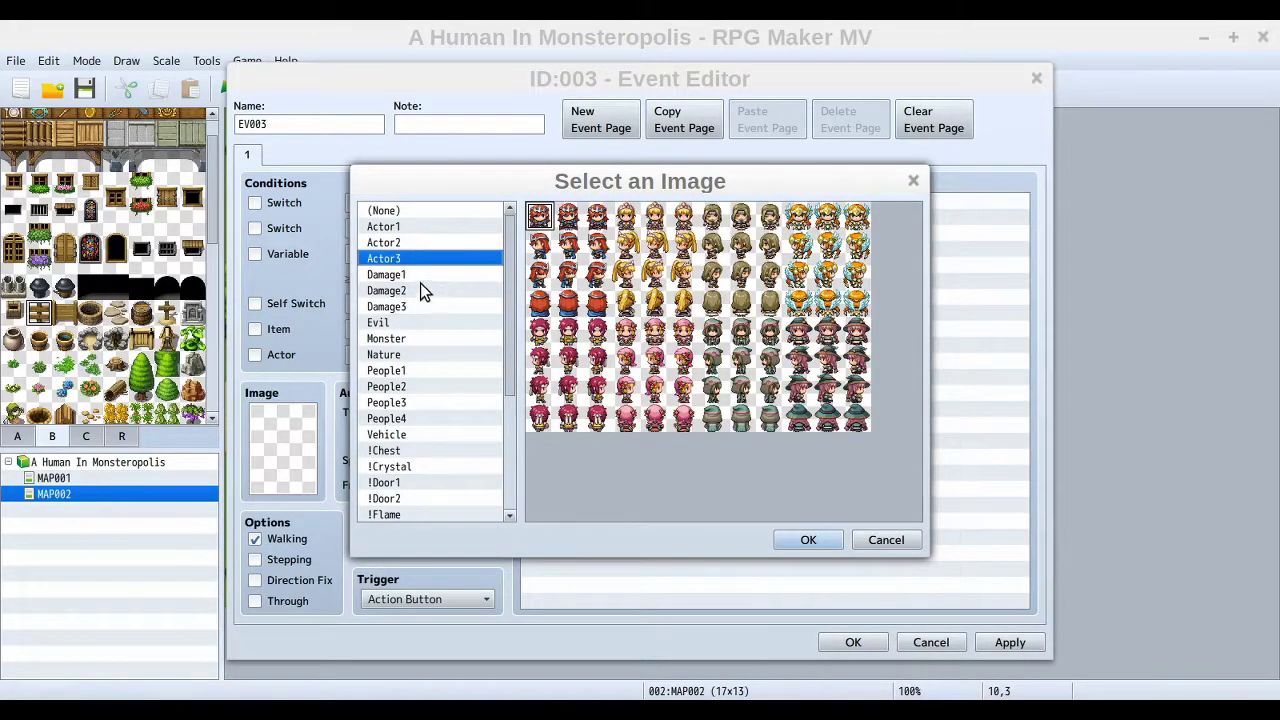
left_click(423, 275)
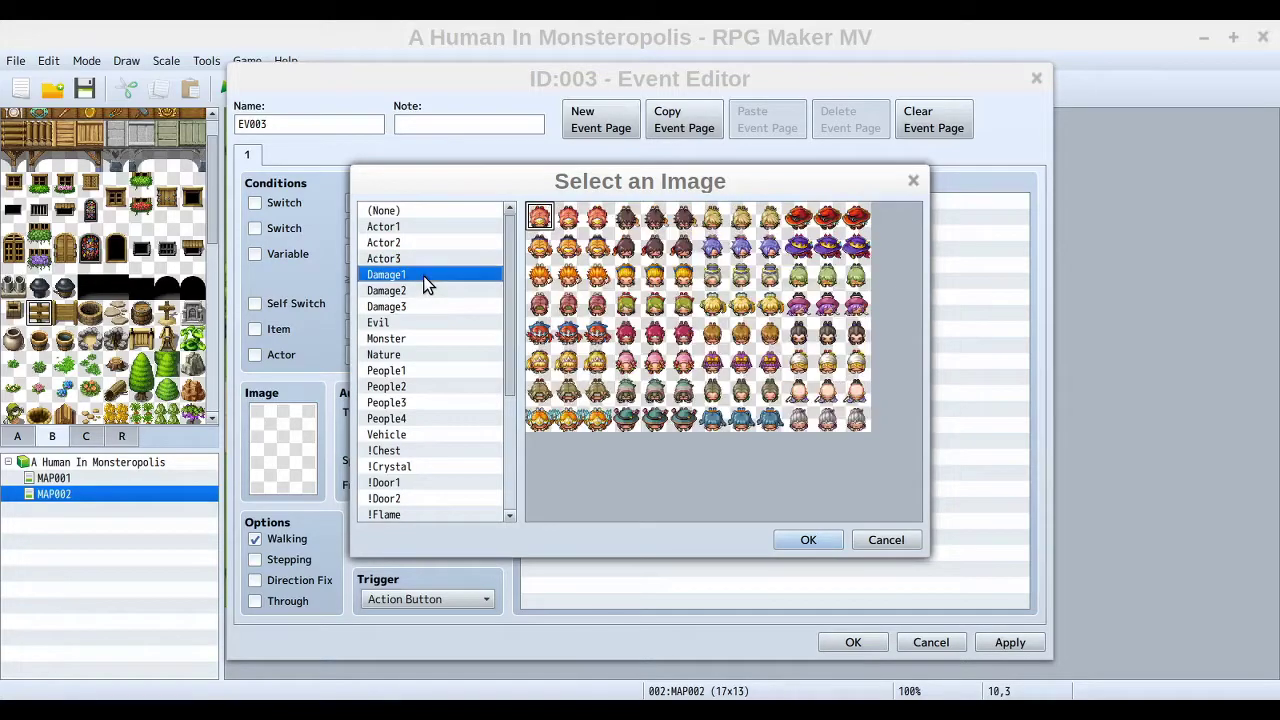
left_click(420, 338)
left_click(424, 386)
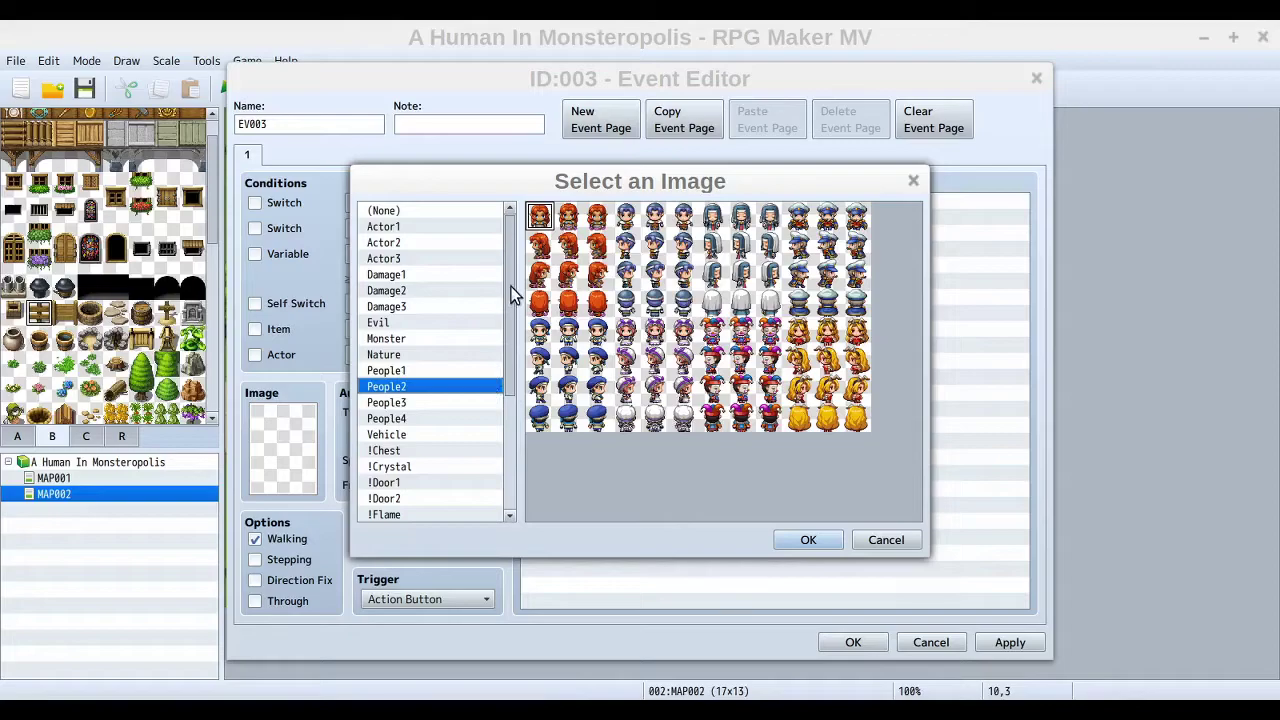
scroll(507, 281, "down", 1)
scroll(509, 285, "up", 1)
scroll(510, 320, "down", 5)
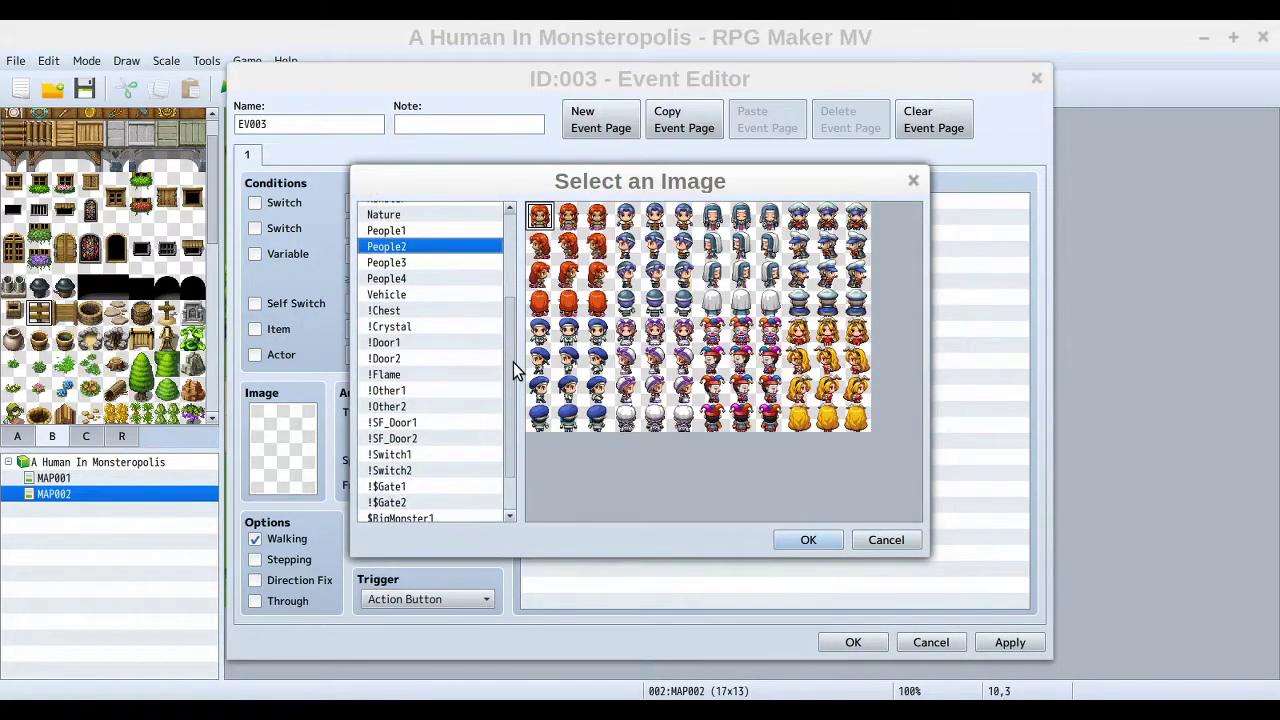
scroll(513, 362, "down", 1)
left_click(400, 269)
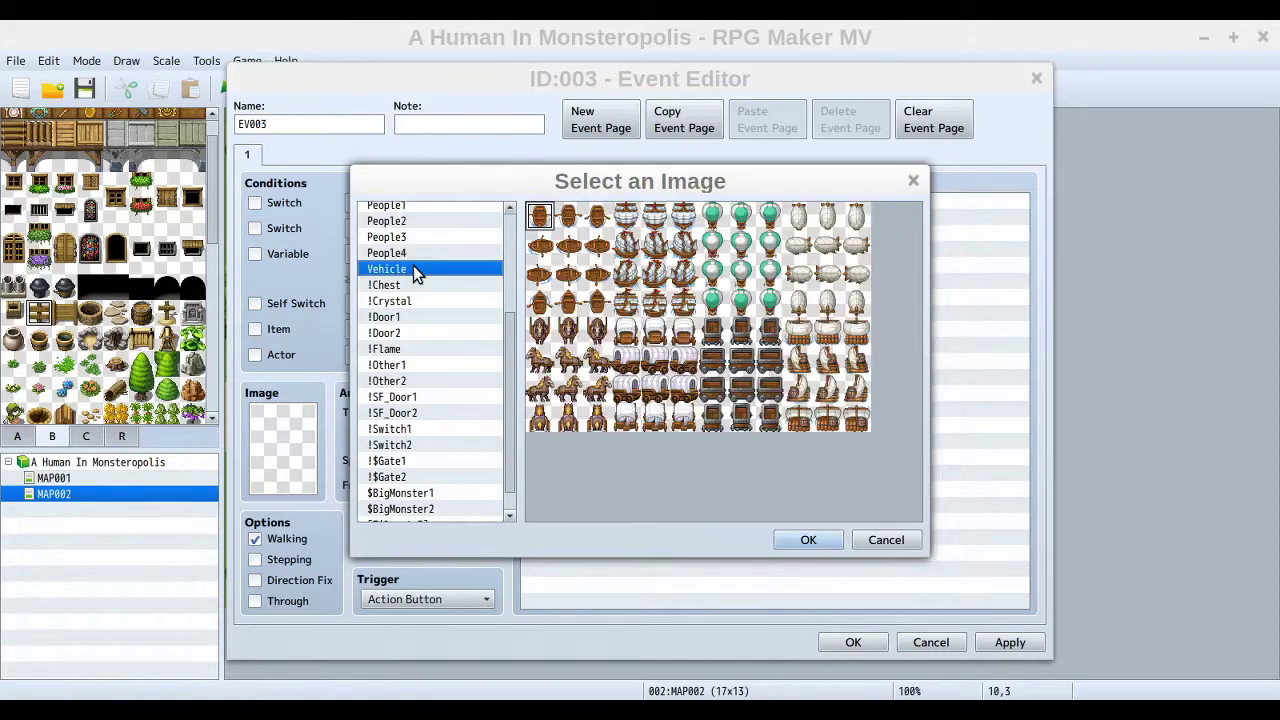
left_click(428, 301)
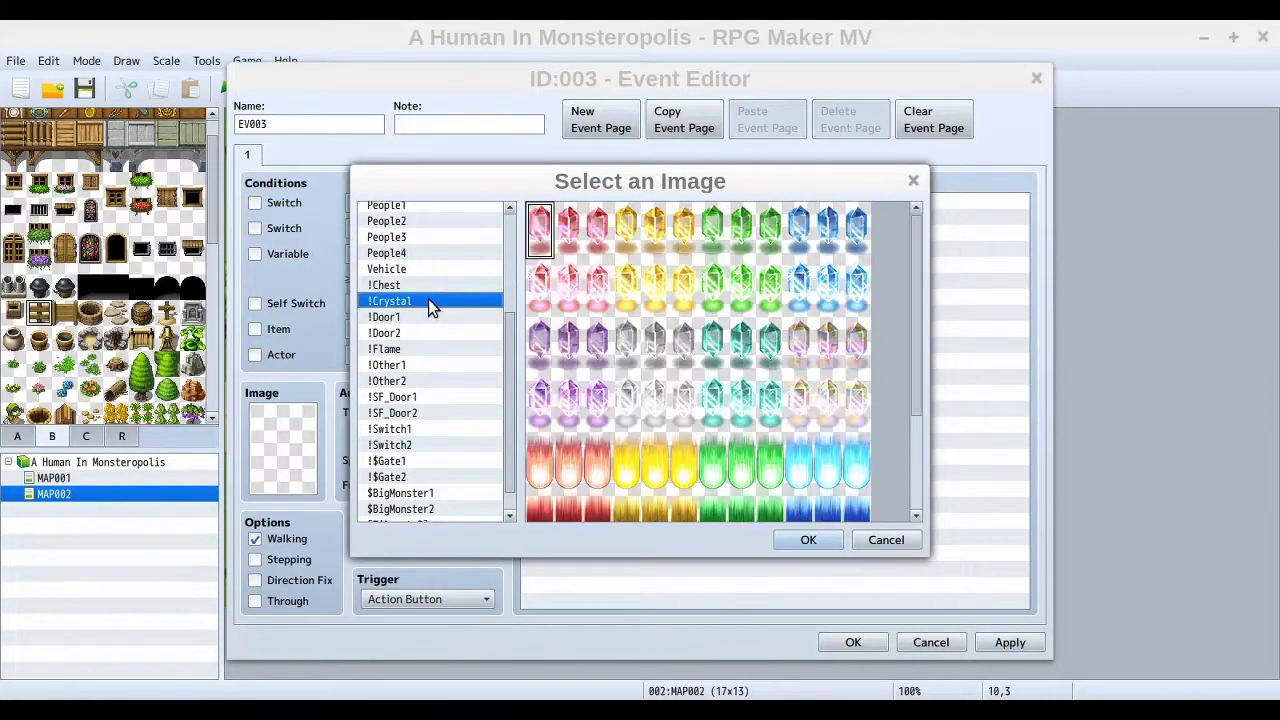
left_click(430, 333)
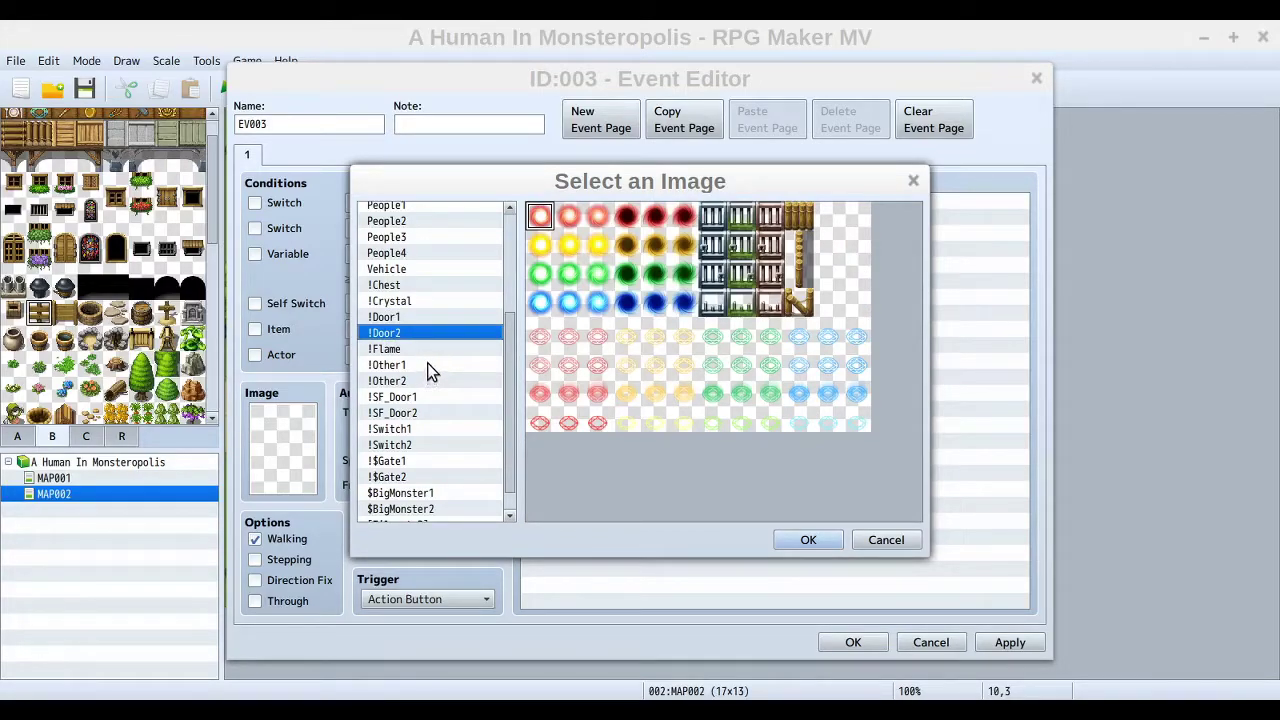
scroll(505, 365, "down", 1)
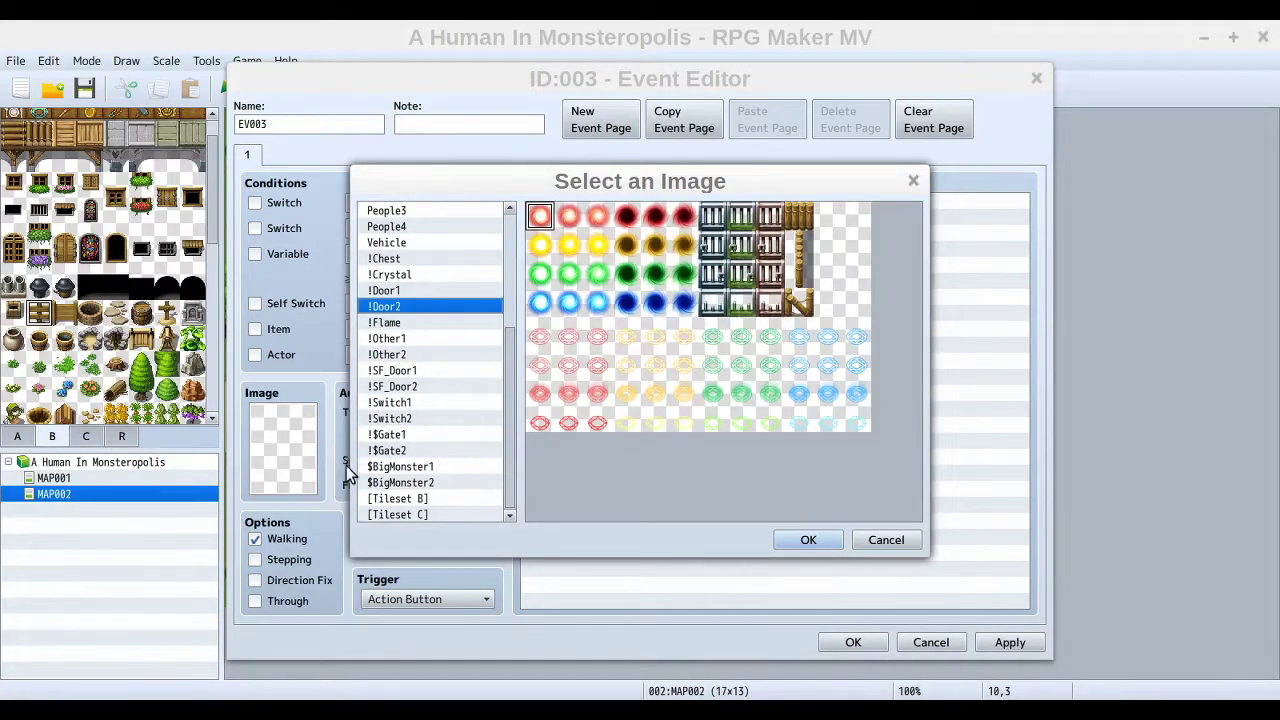
Set the event's image to the wooden signpost from [Tileset B]
left_click(398, 499)
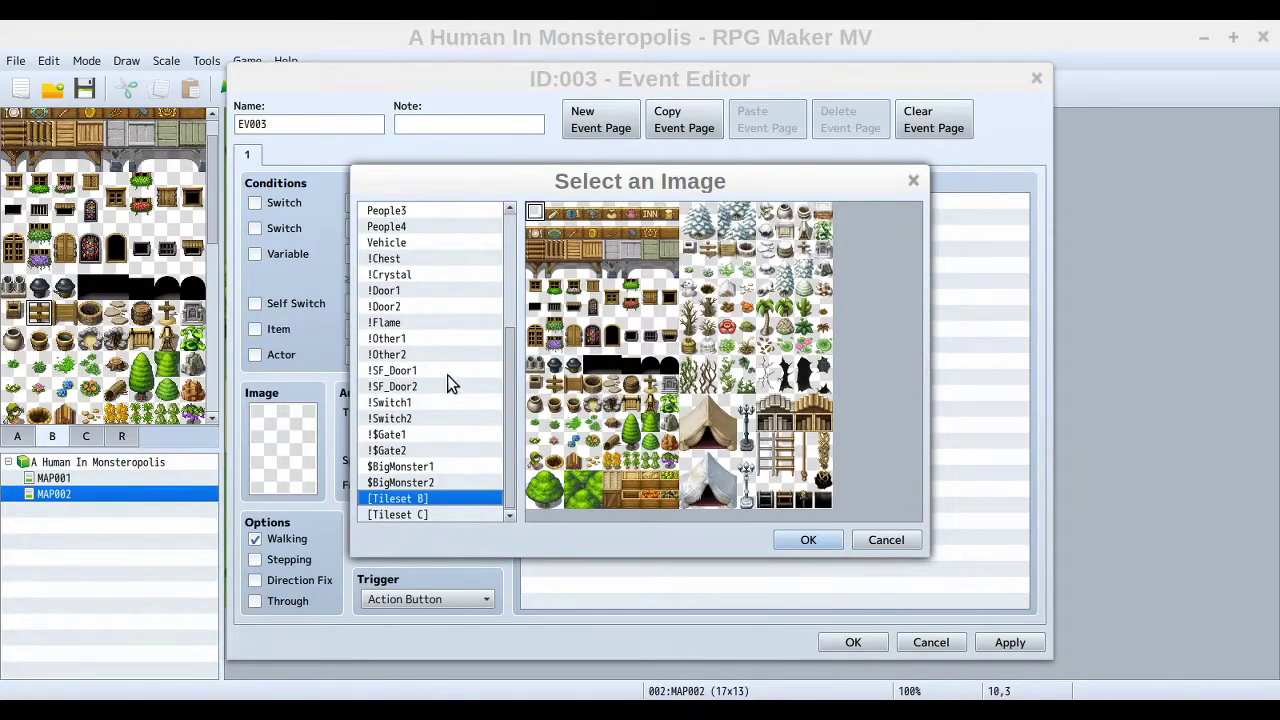
left_click(556, 389)
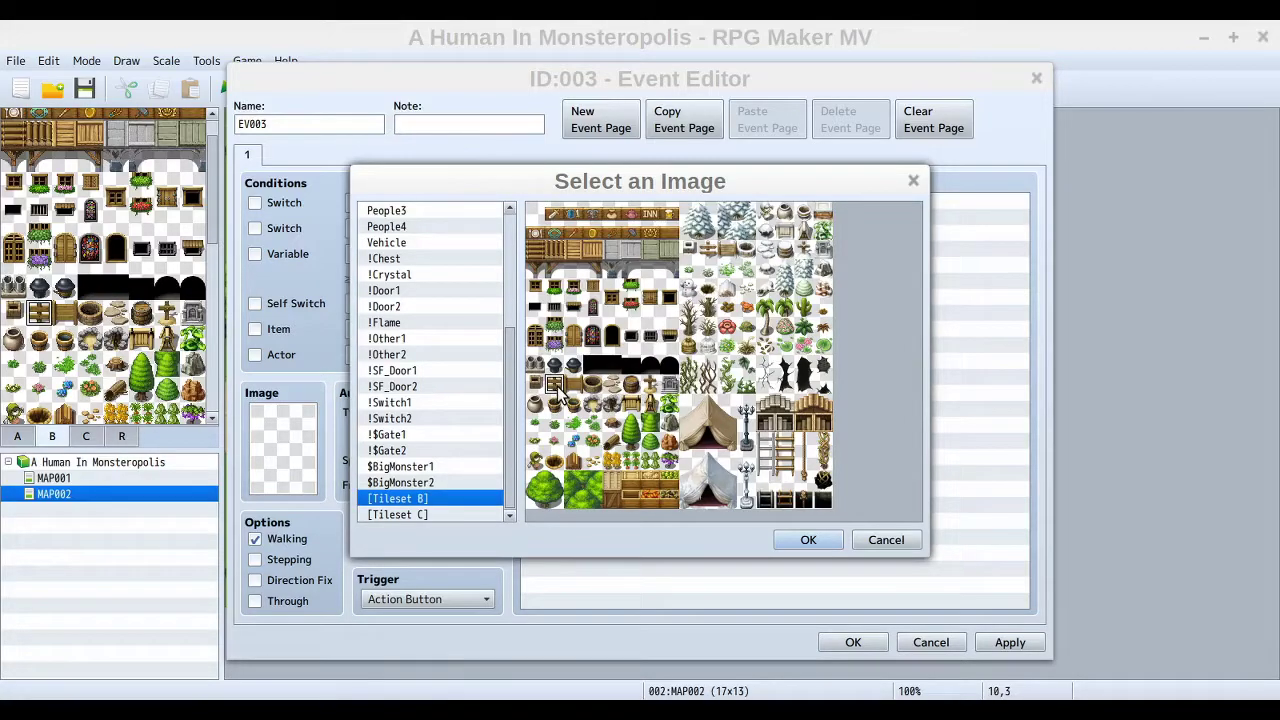
left_click(808, 541)
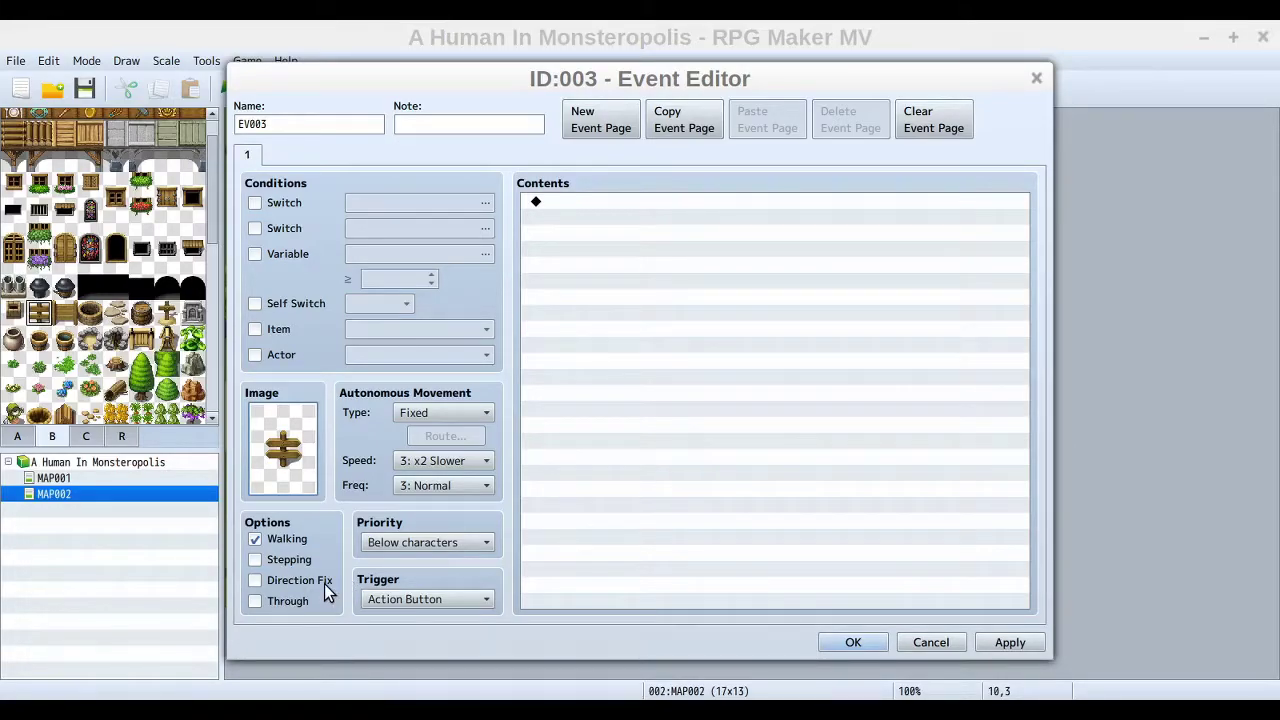
Review the Actor1 character sprites and the [Tileset B] signpost in the image selection, keeping the signpost as the event's image
double_click(280, 435)
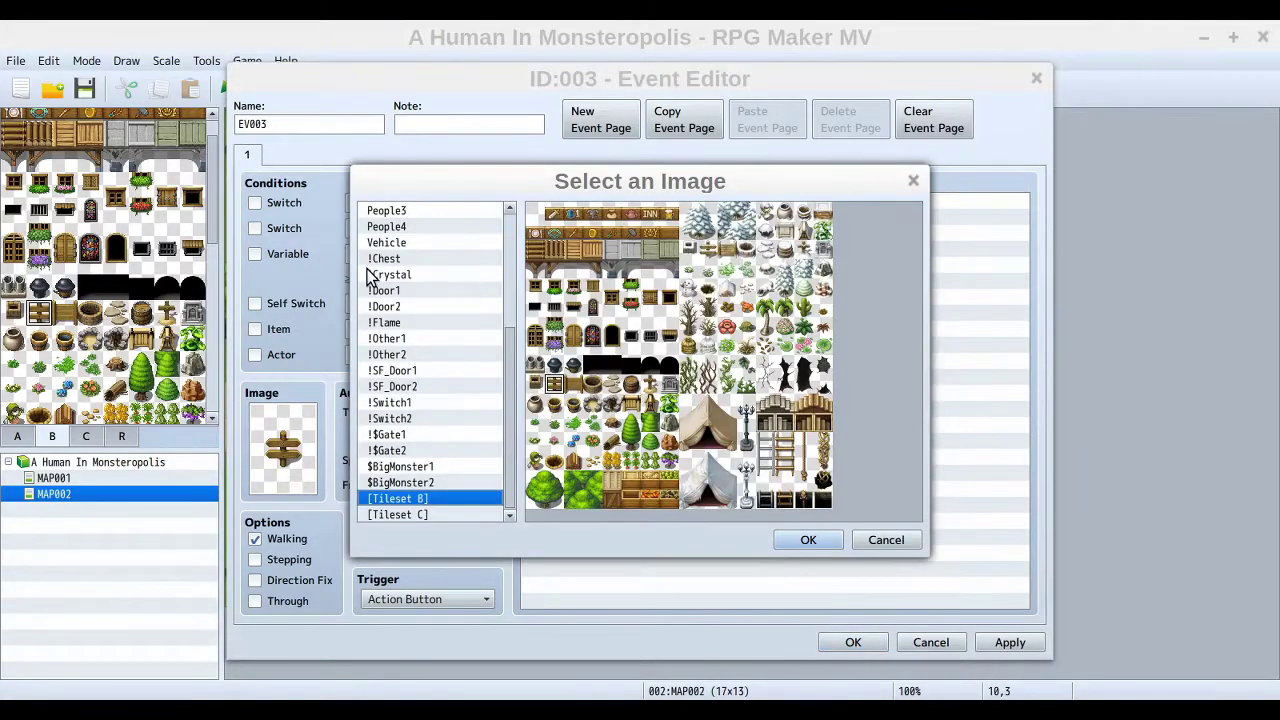
scroll(436, 330, "up", 4)
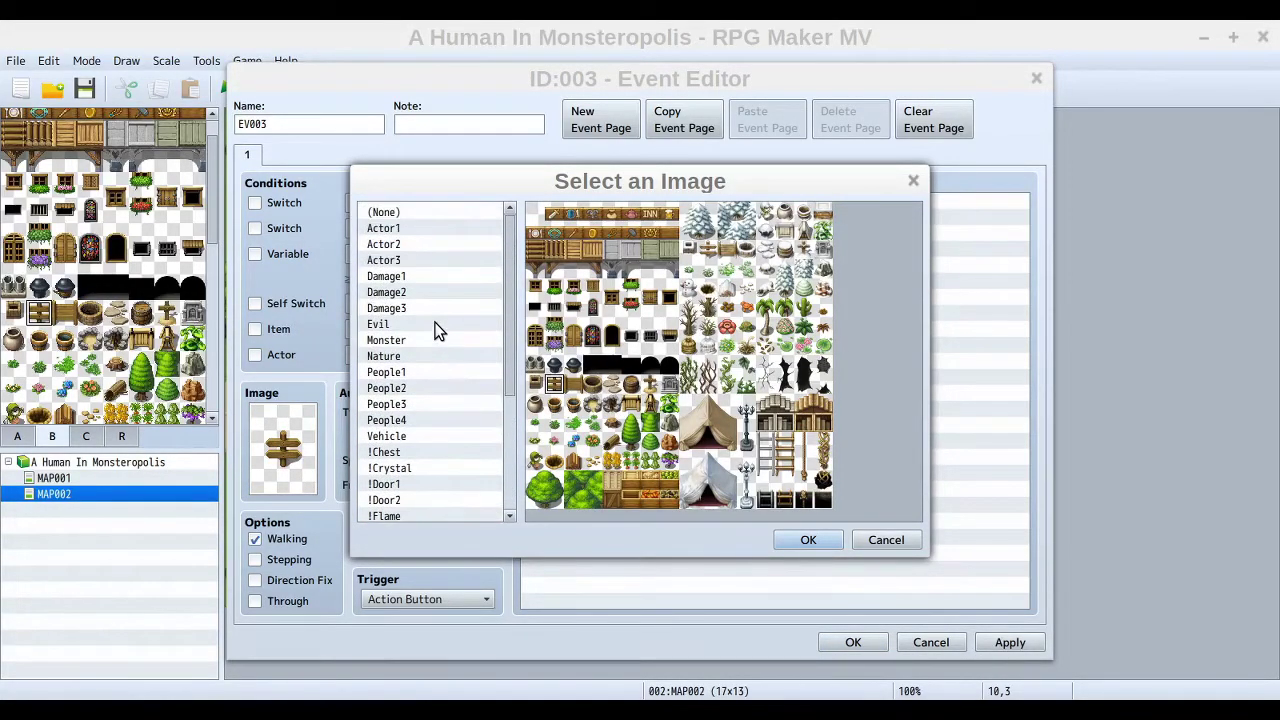
left_click(386, 230)
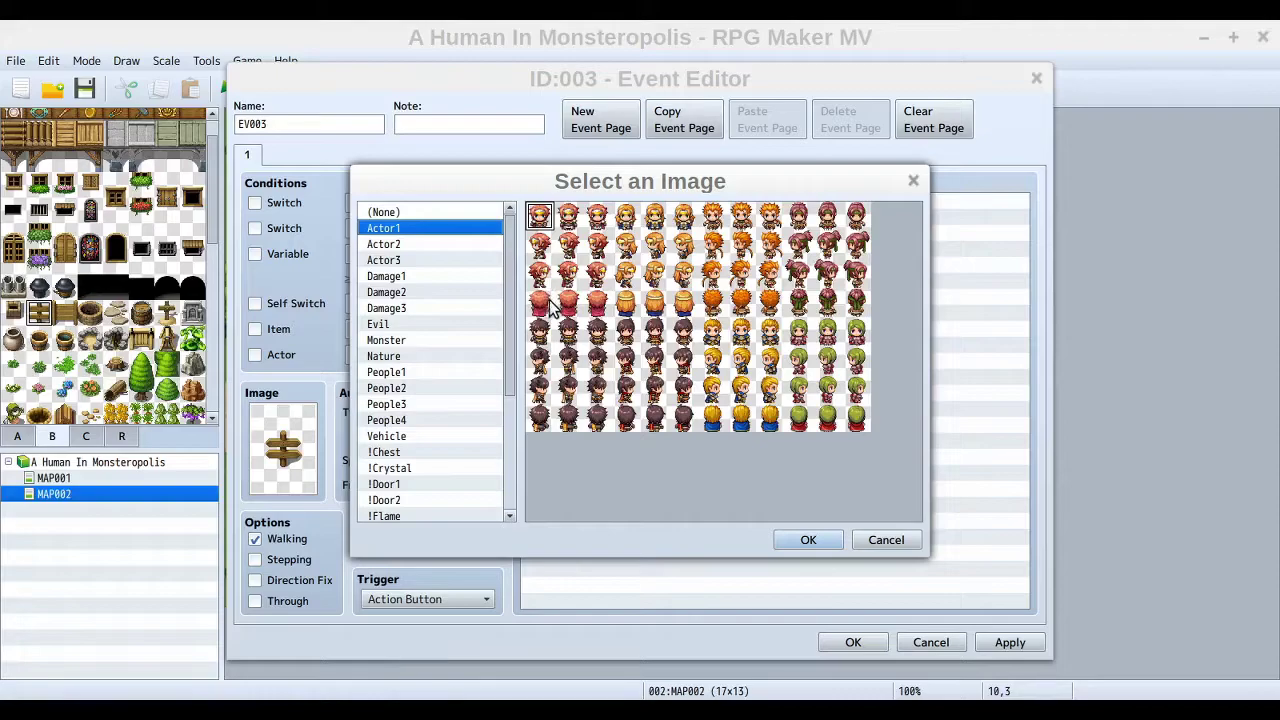
left_click(885, 540)
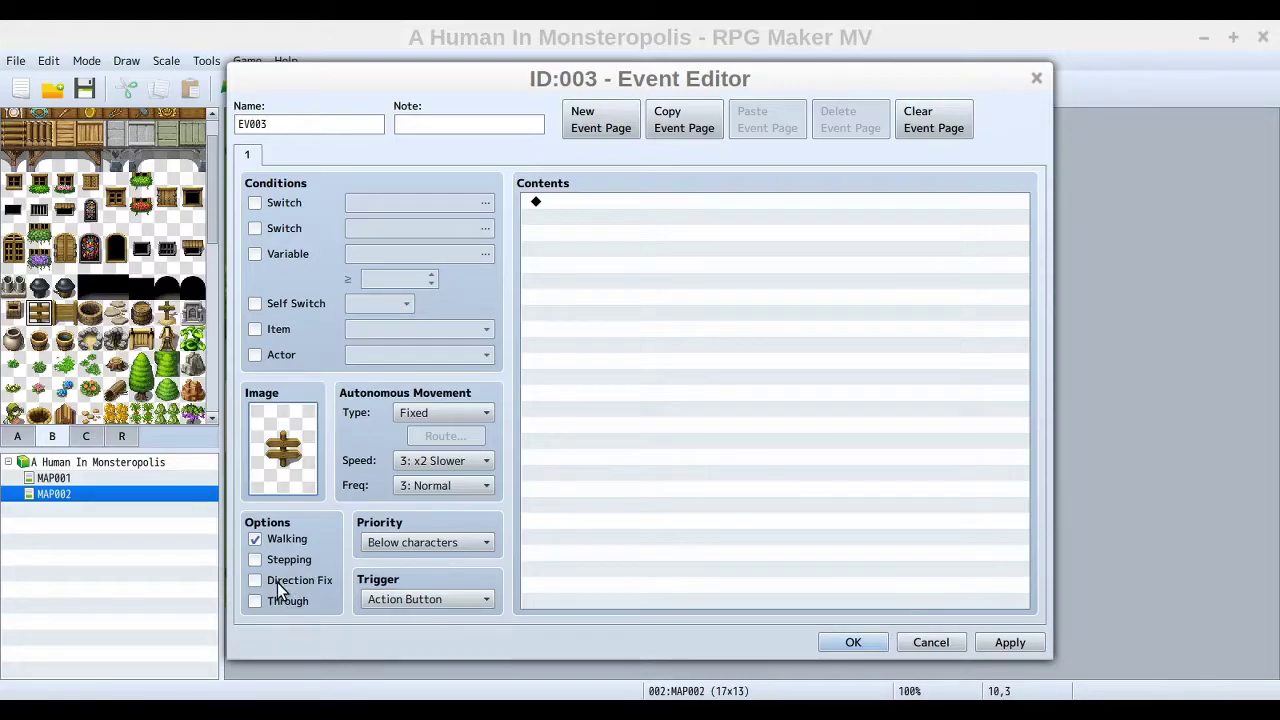
double_click(282, 476)
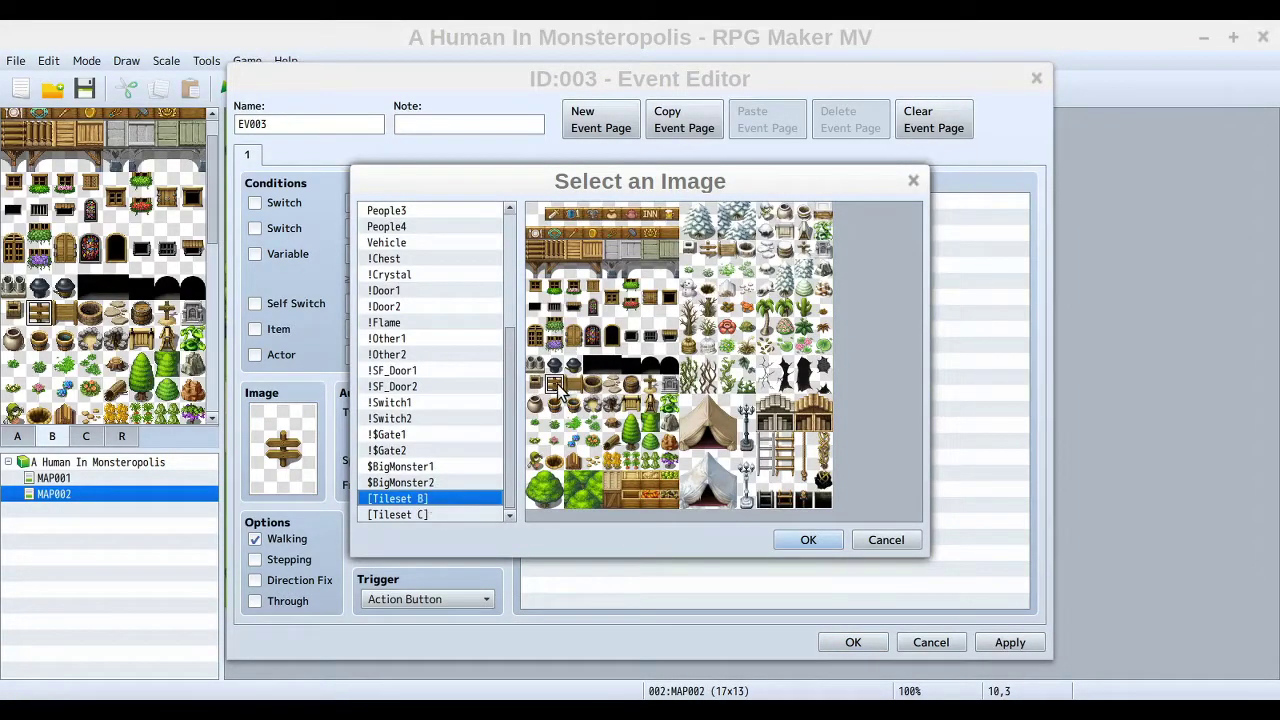
left_click(809, 539)
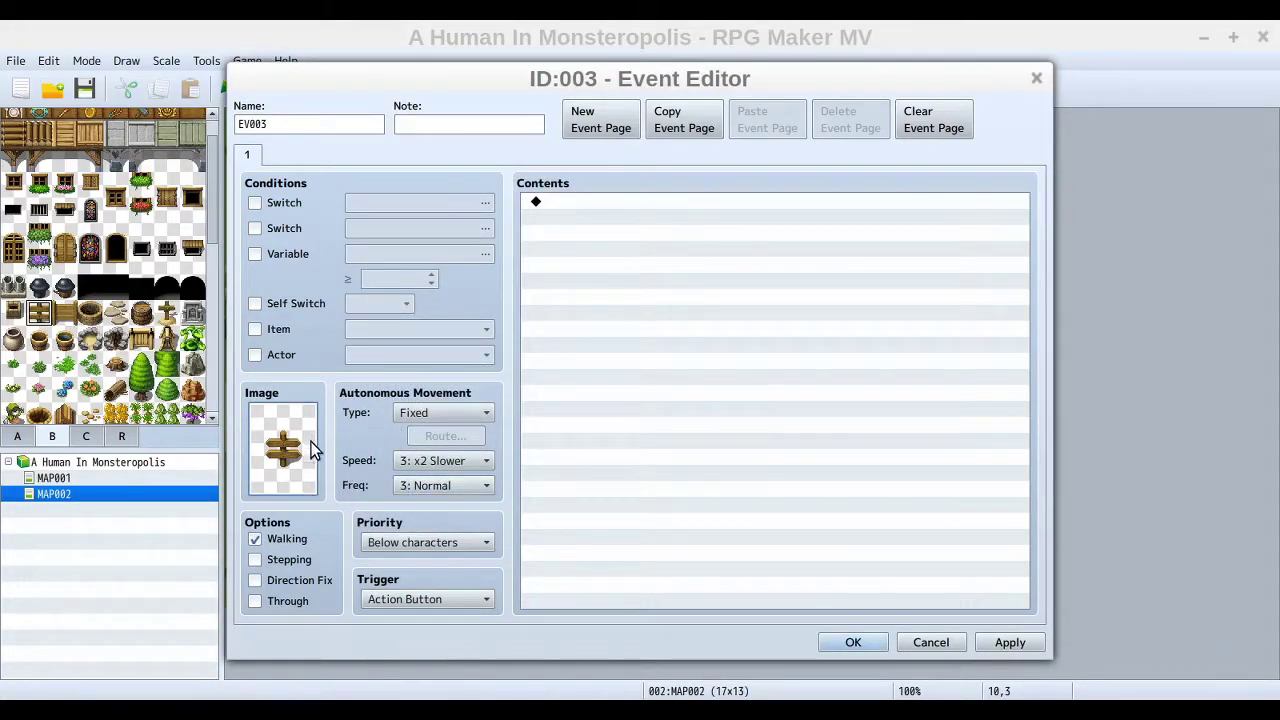
Start a new Show Text command on the empty first line of the signpost event's contents
left_click(592, 202)
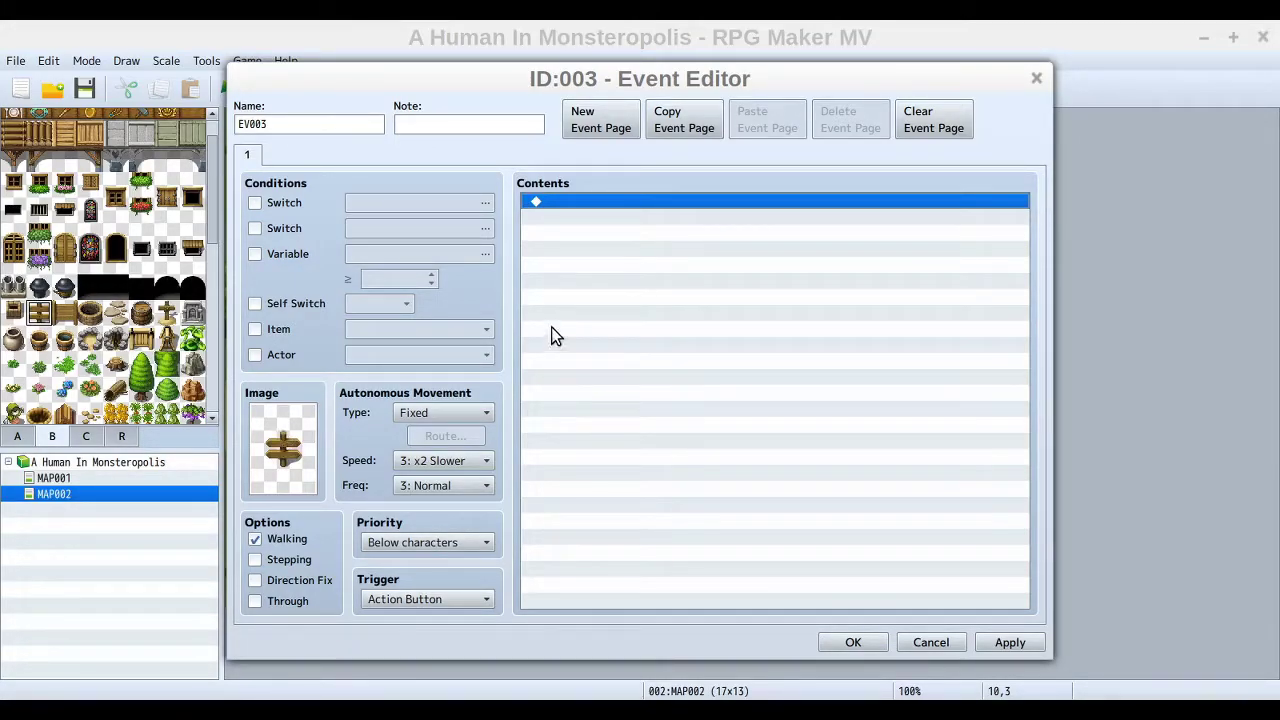
right_click(614, 199)
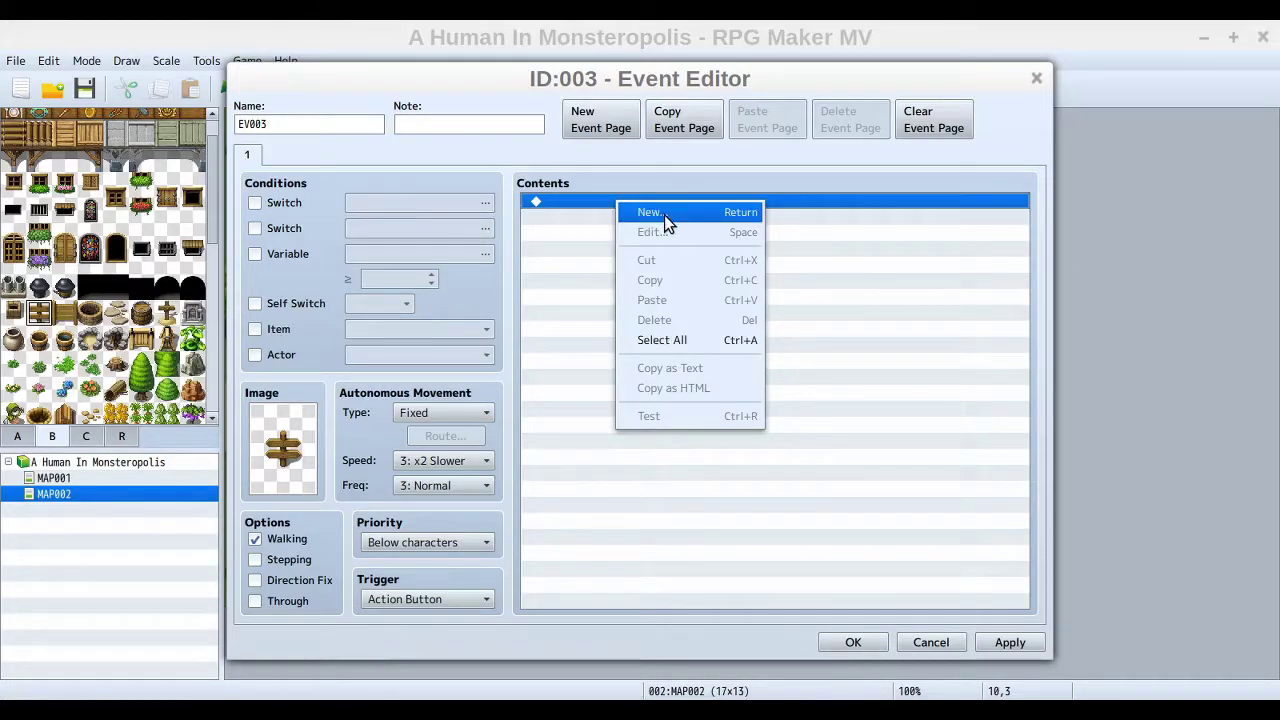
left_click(664, 215)
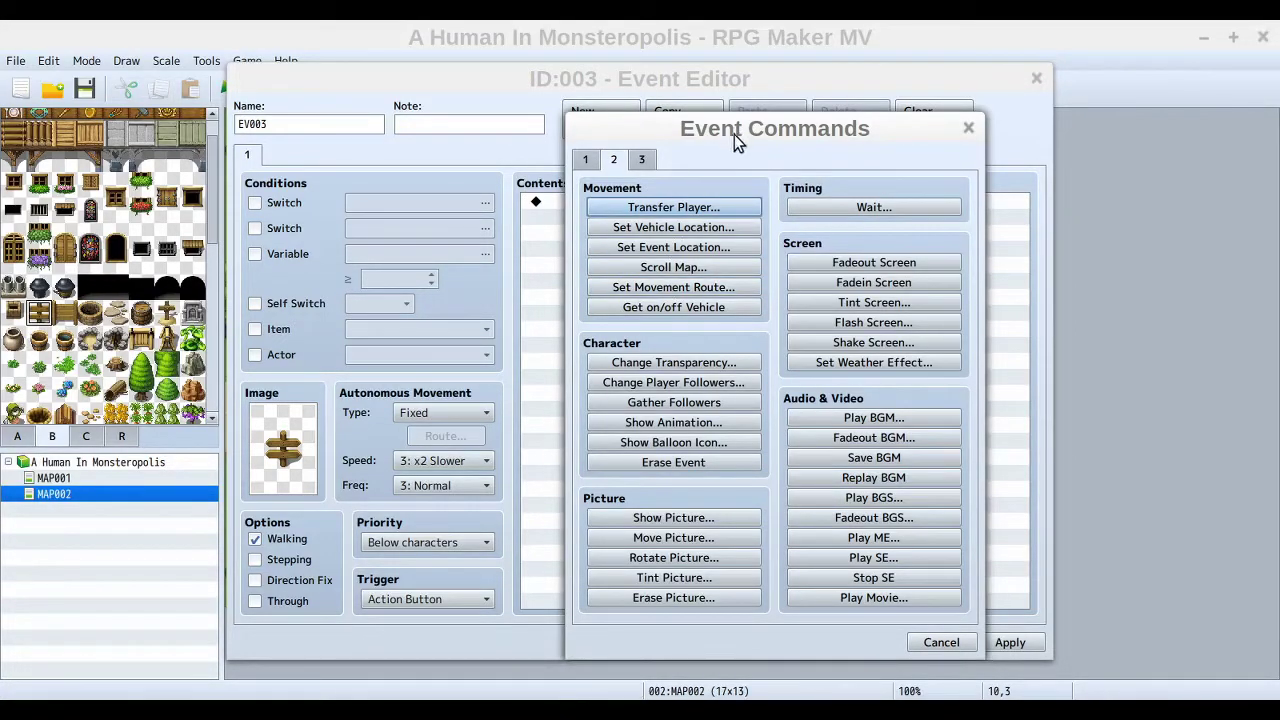
left_click(586, 162)
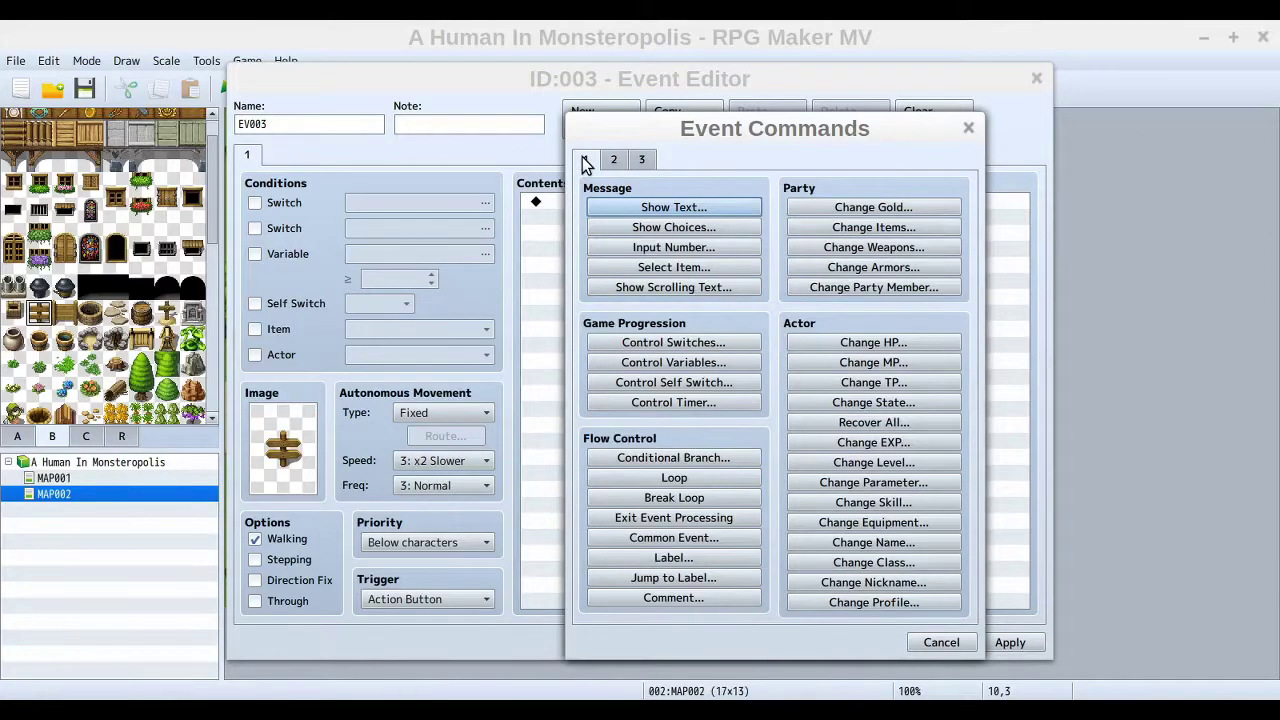
left_click(720, 208)
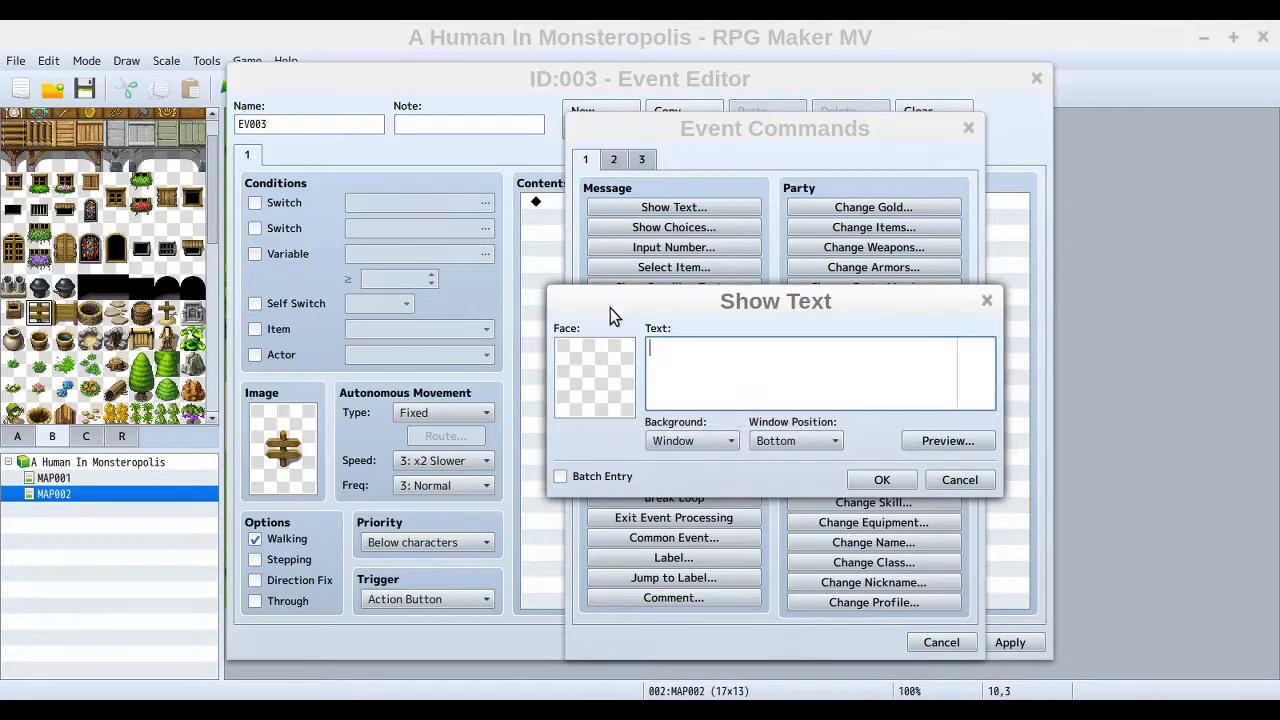
Examine the Actor1, Actor2 and Actor3 face images available for the message, leaving the face set to none
double_click(576, 352)
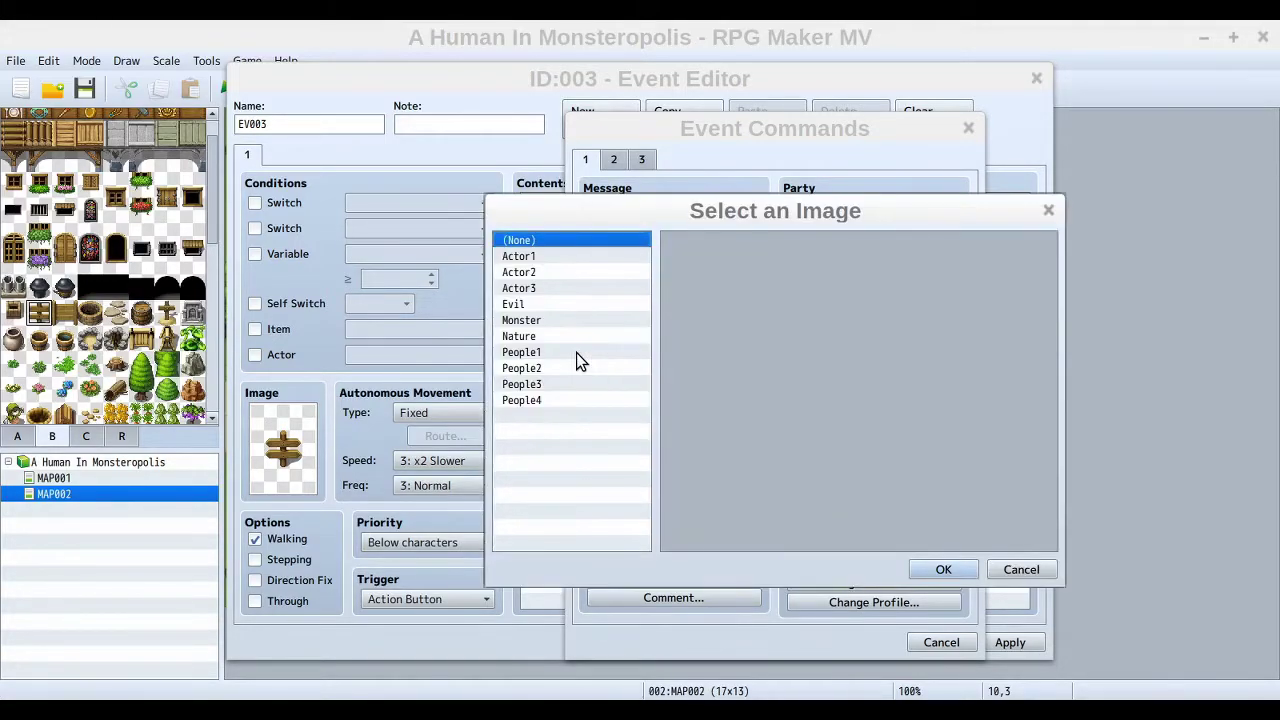
left_click(534, 258)
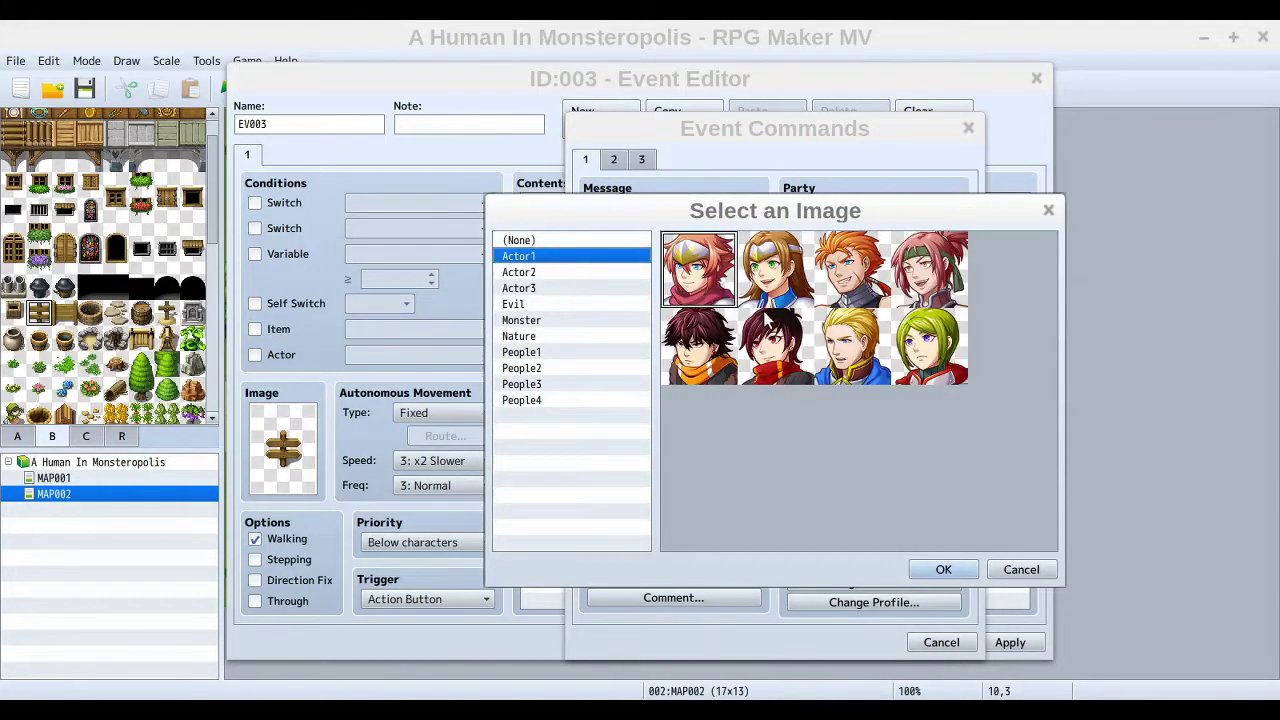
left_click(790, 285)
left_click(872, 283)
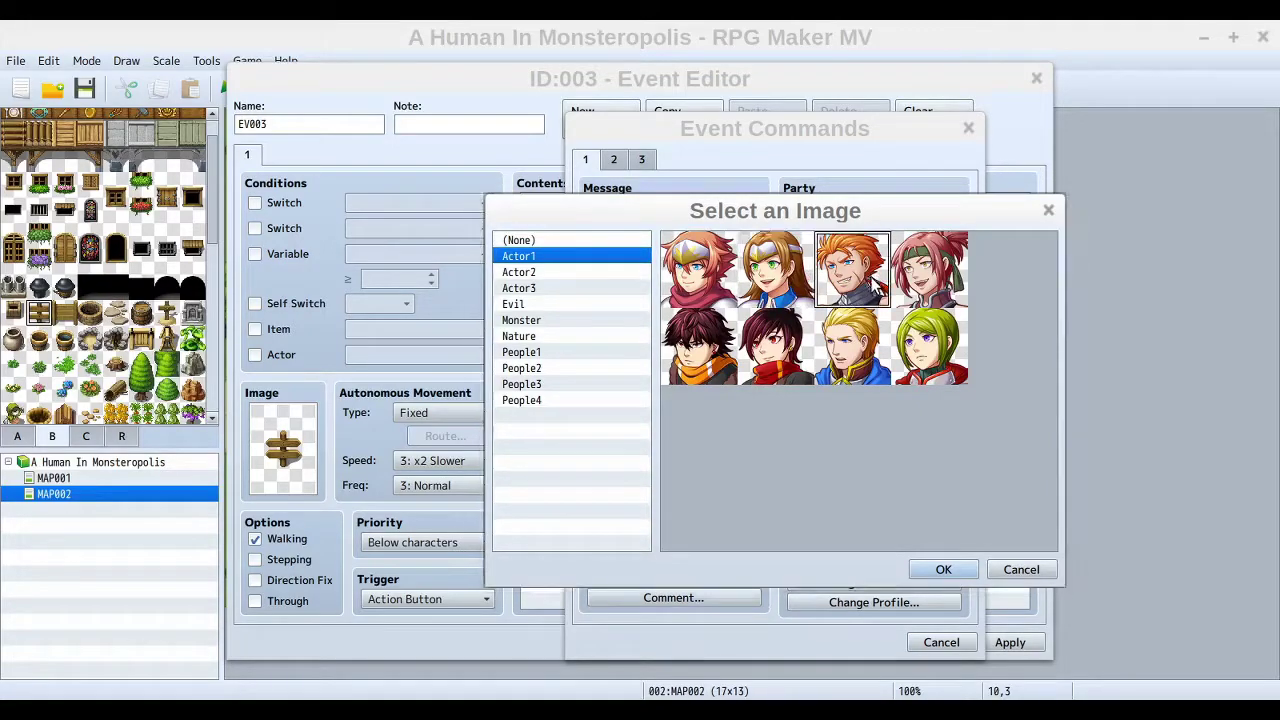
left_click(697, 278)
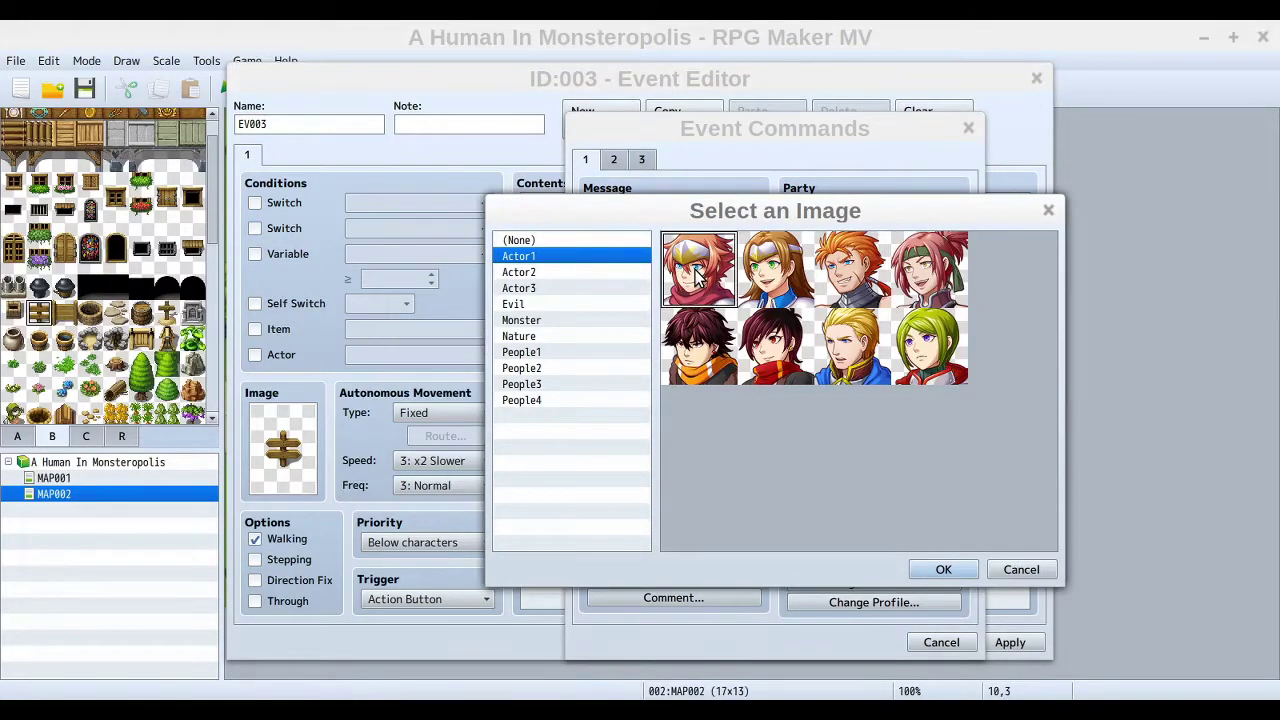
left_click(520, 273)
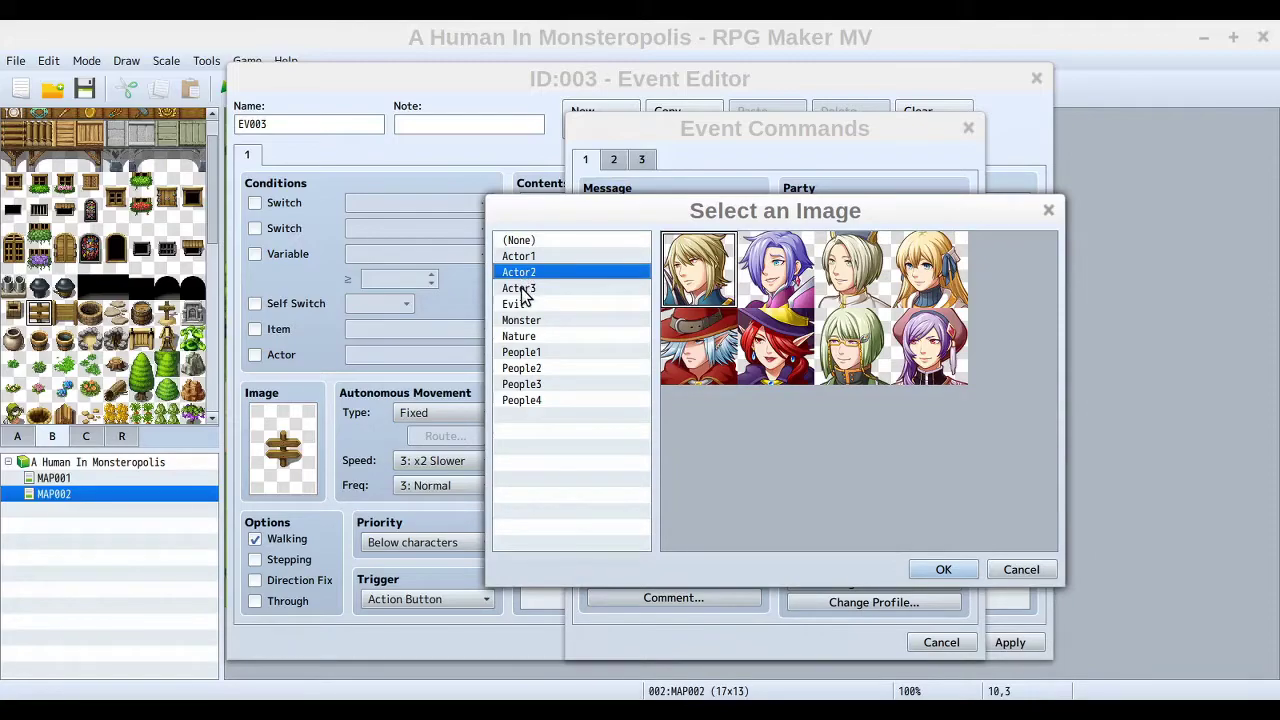
left_click(522, 289)
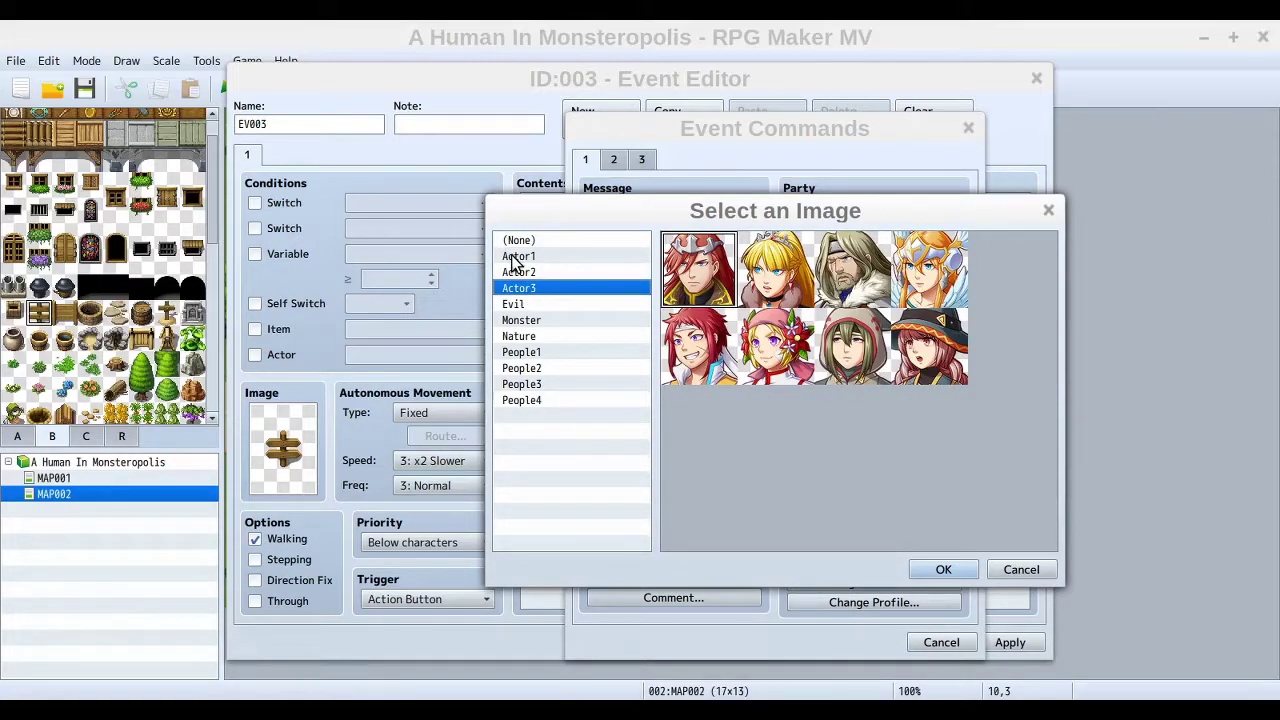
left_click(516, 258)
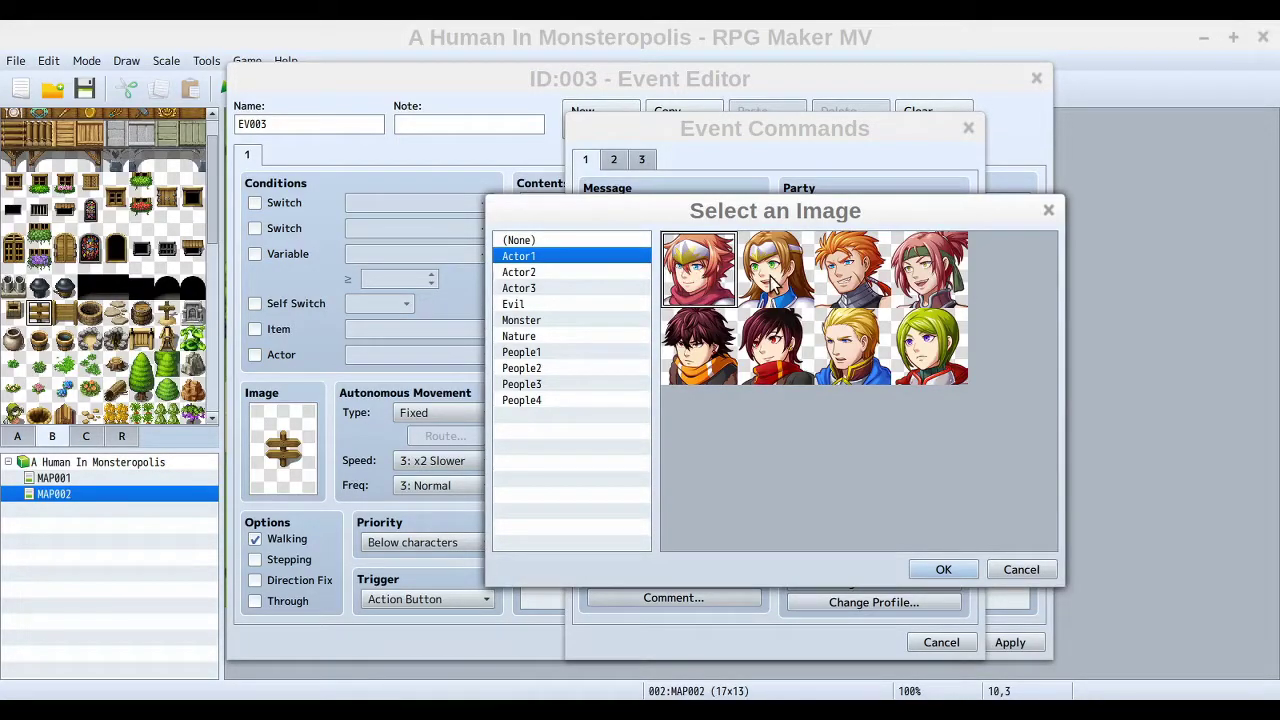
left_click(518, 241)
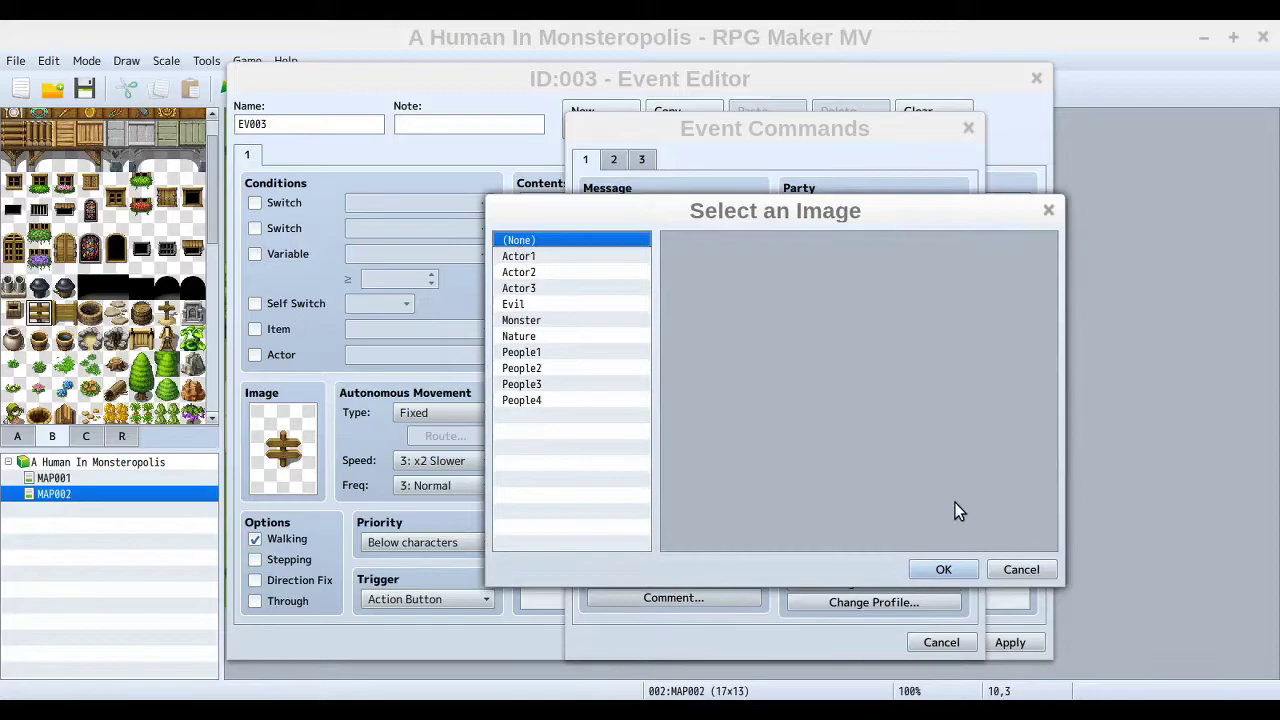
left_click(1021, 570)
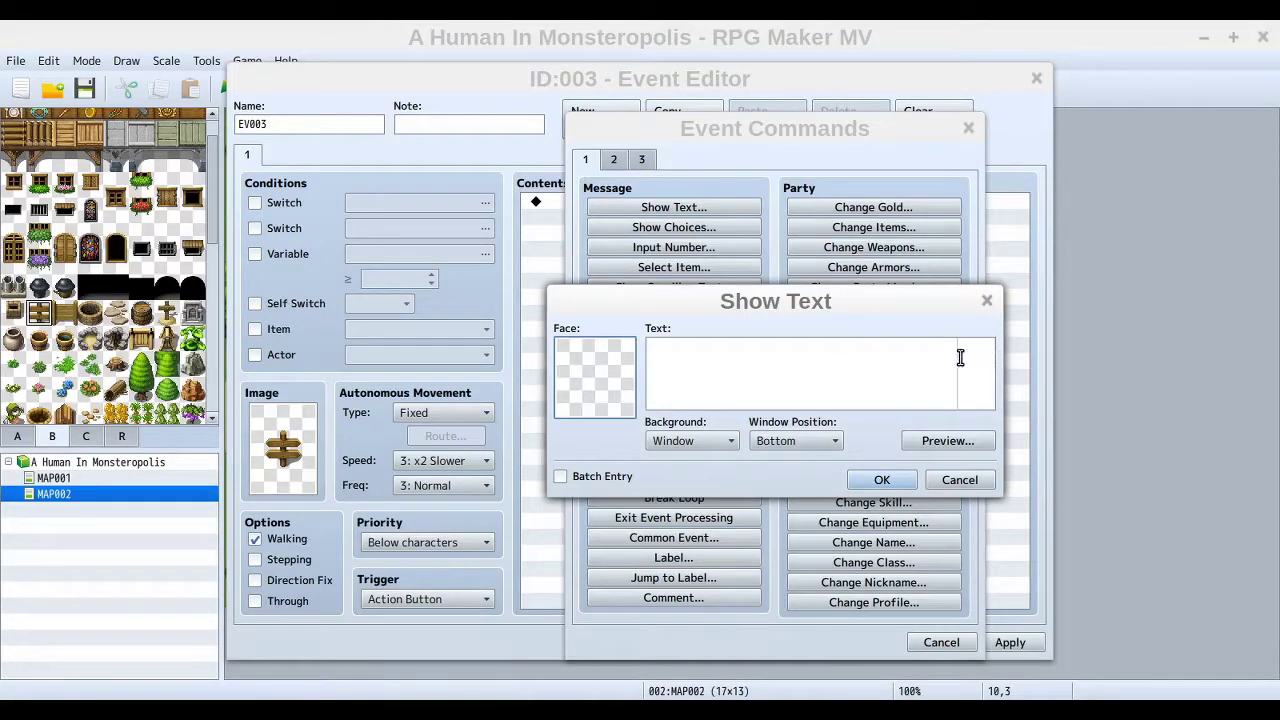
Try filling the message's first line with a long run of the letter "a", and clear it again
left_click(925, 362)
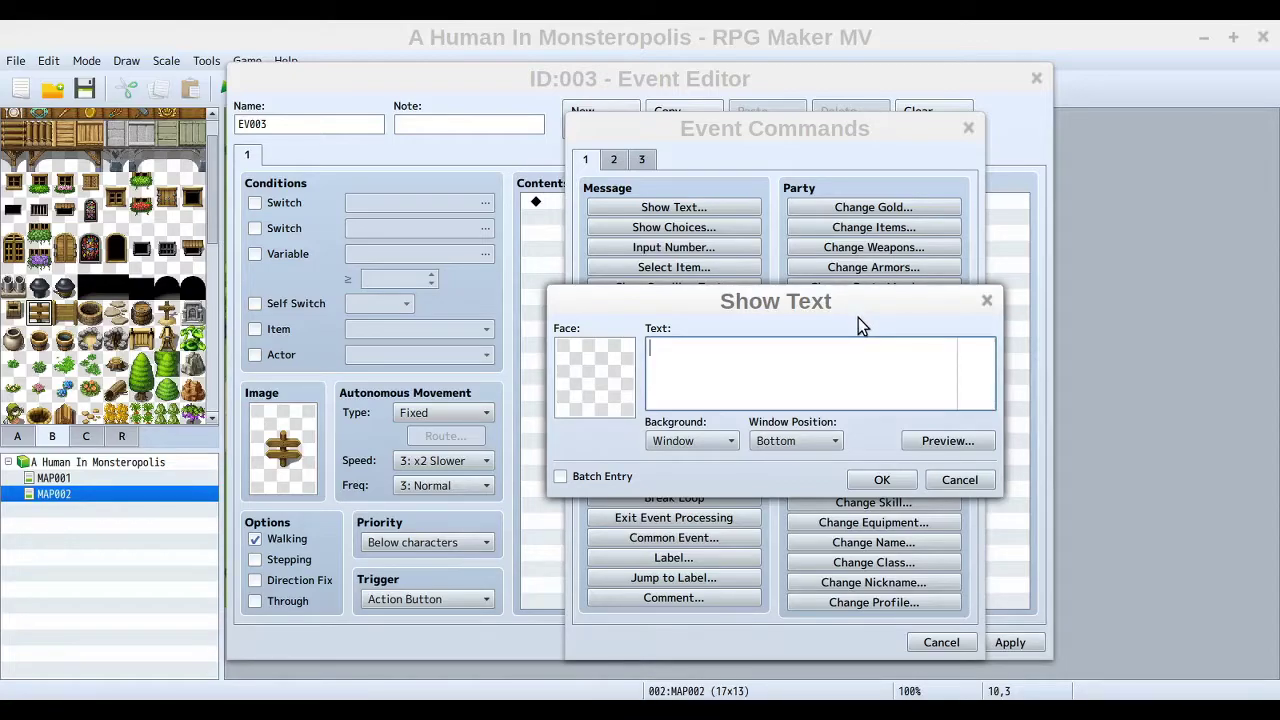
type("aaaaaaaaaaaaaaaaaaaaaaaaaaaaaaaaaaaaaaaaaaaaaaaaaaaaaaaaaaaaaaaaaaaaaaaaaa")
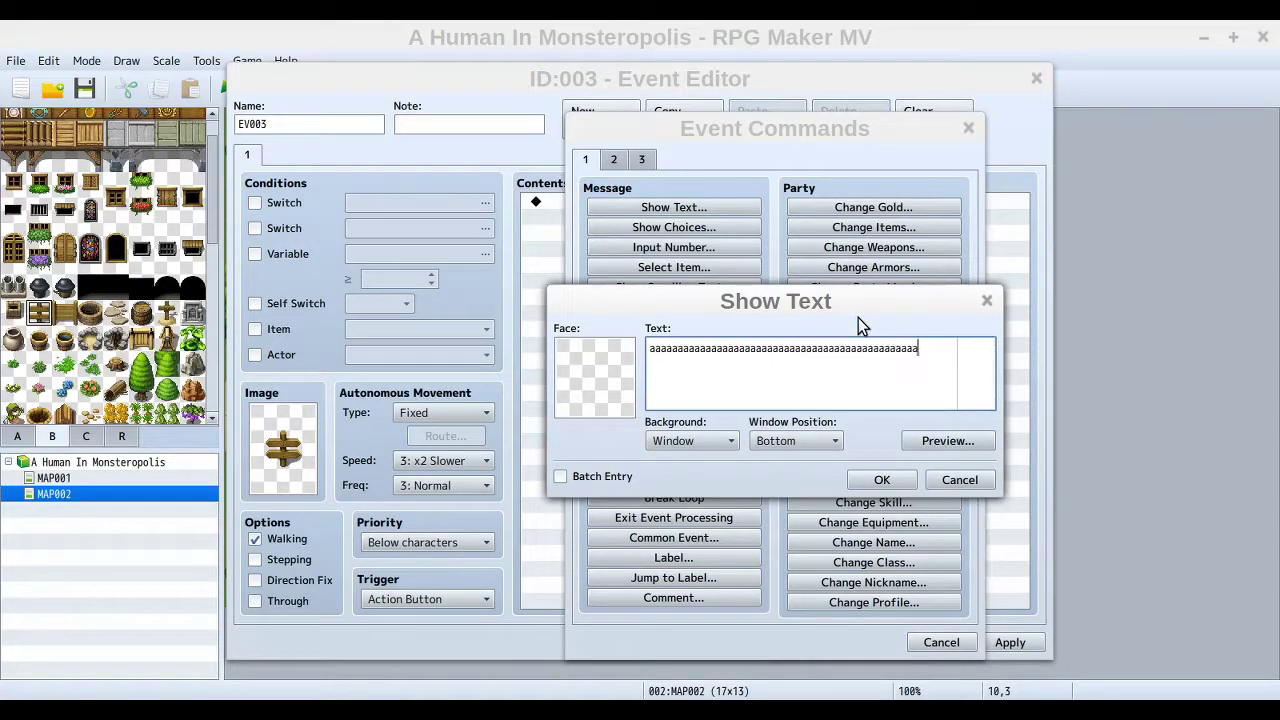
type("aaaaaaaaaaaaaaaaaaaaaaaaaaaaaaaaaaaa")
key("BackSpace")
key("BackSpace")
key("BackSpace")
key("BackSpace")
key("BackSpace")
key("BackSpace")
key("BackSpace")
key("BackSpace")
key("BackSpace")
key("BackSpace")
key("BackSpace")
key("BackSpace")
key("BackSpace")
key("BackSpace")
key("BackSpace")
key("BackSpace")
key("BackSpace")
key("BackSpace")
key("BackSpace")
key("BackSpace")
key("BackSpace")
key("BackSpace")
key("BackSpace")
key("BackSpace")
key("BackSpace")
key("BackSpace")
key("BackSpace")
key("BackSpace")
key("BackSpace")
key("BackSpace")
key("BackSpace")
key("BackSpace")
key("BackSpace")
key("BackSpace")
key("BackSpace")
key("BackSpace")
key("BackSpace")
key("BackSpace")
key("BackSpace")
key("BackSpace")
key("BackSpace")
key("BackSpace")
key("BackSpace")
key("BackSpace")
key("BackSpace")
key("BackSpace")
key("BackSpace")
key("BackSpace")
key("BackSpace")
key("BackSpace")
key("BackSpace")
key("BackSpace")
key("BackSpace")
key("BackSpace")
key("BackSpace")
key("BackSpace")
key("BackSpace")
key("BackSpace")
key("BackSpace")
key("BackSpace")
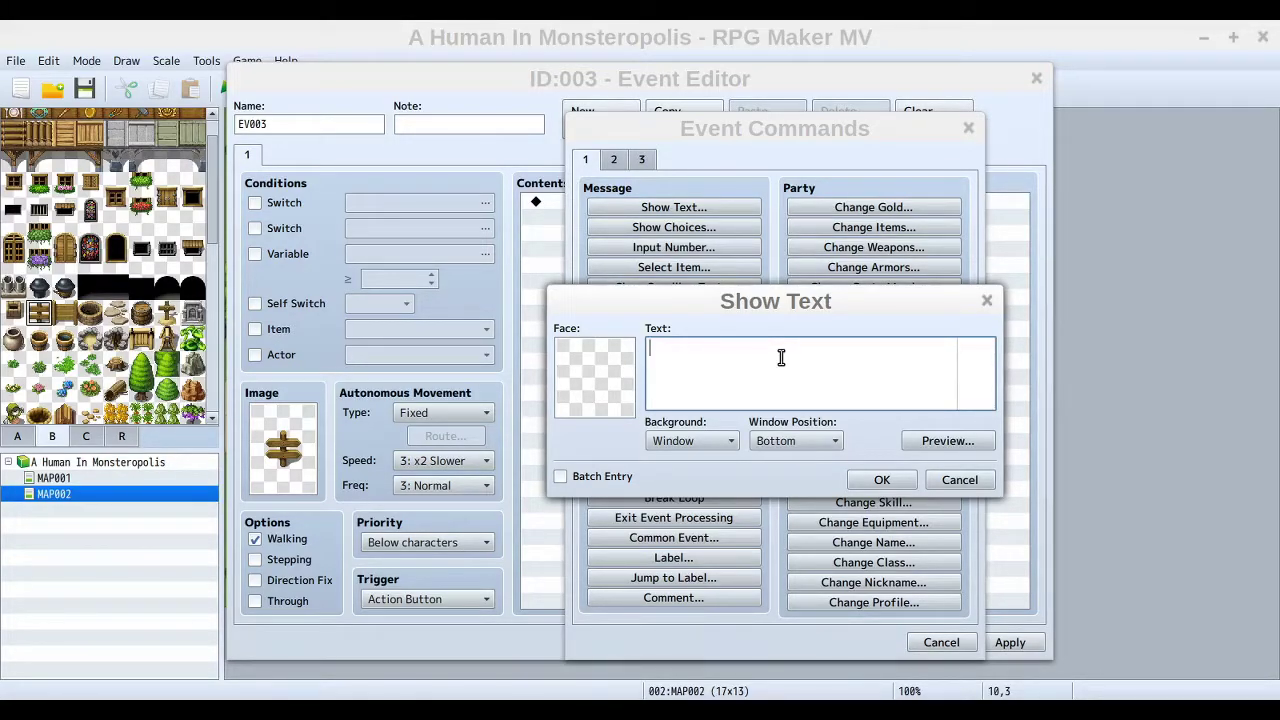
Enter an overlong first message line beginning "I'm just going to type out as I'm talking" and ending "cuts off the screen text."
type("just going to type out as I'm talking and")
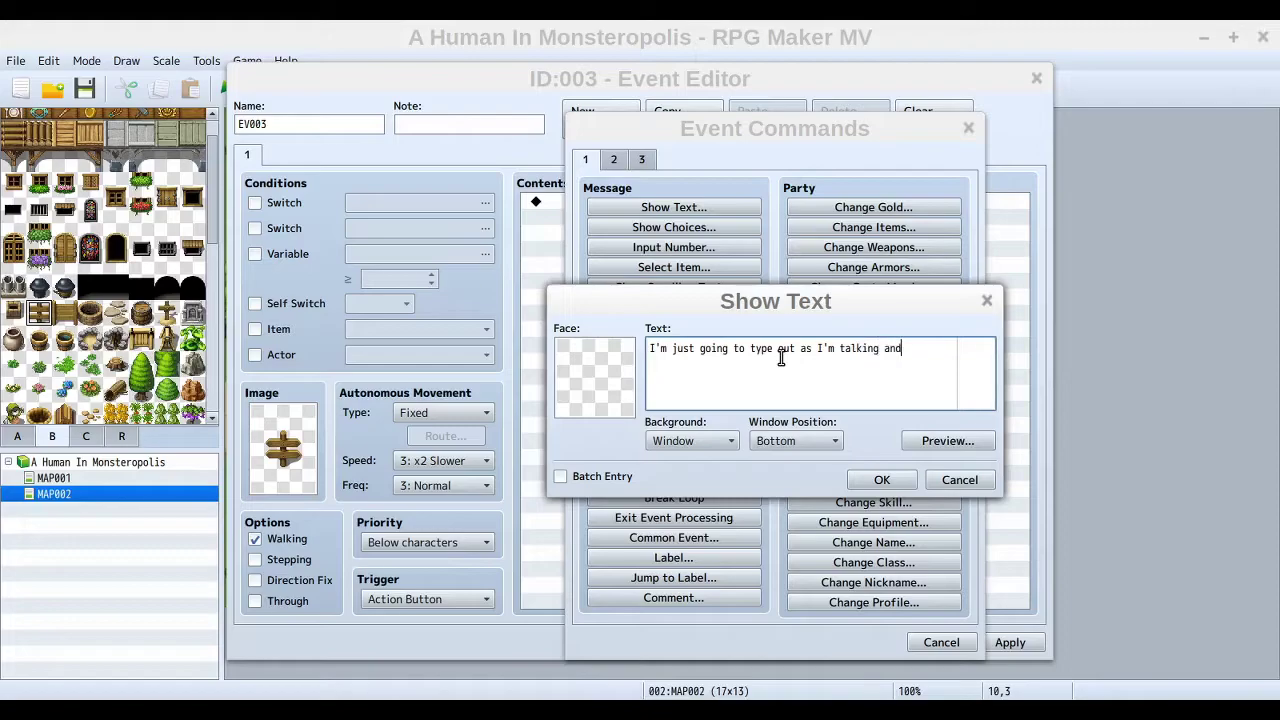
type(" I'm going to make")
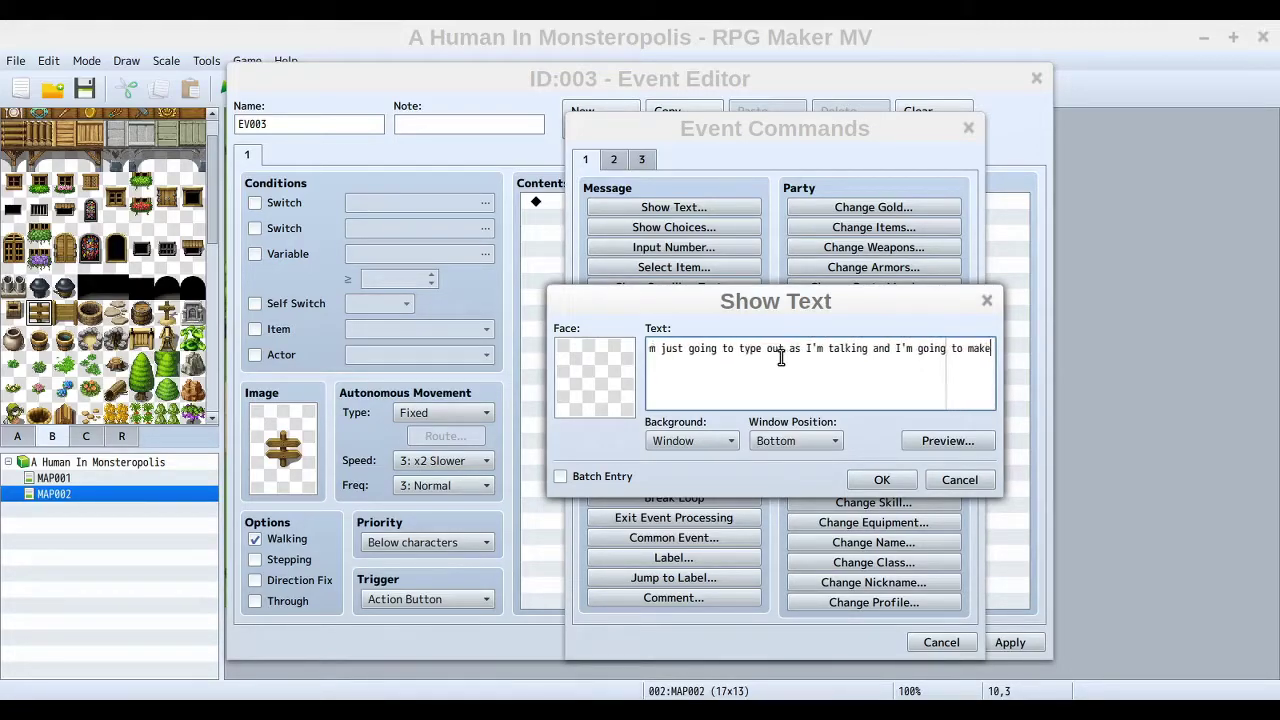
type(" it a really long se")
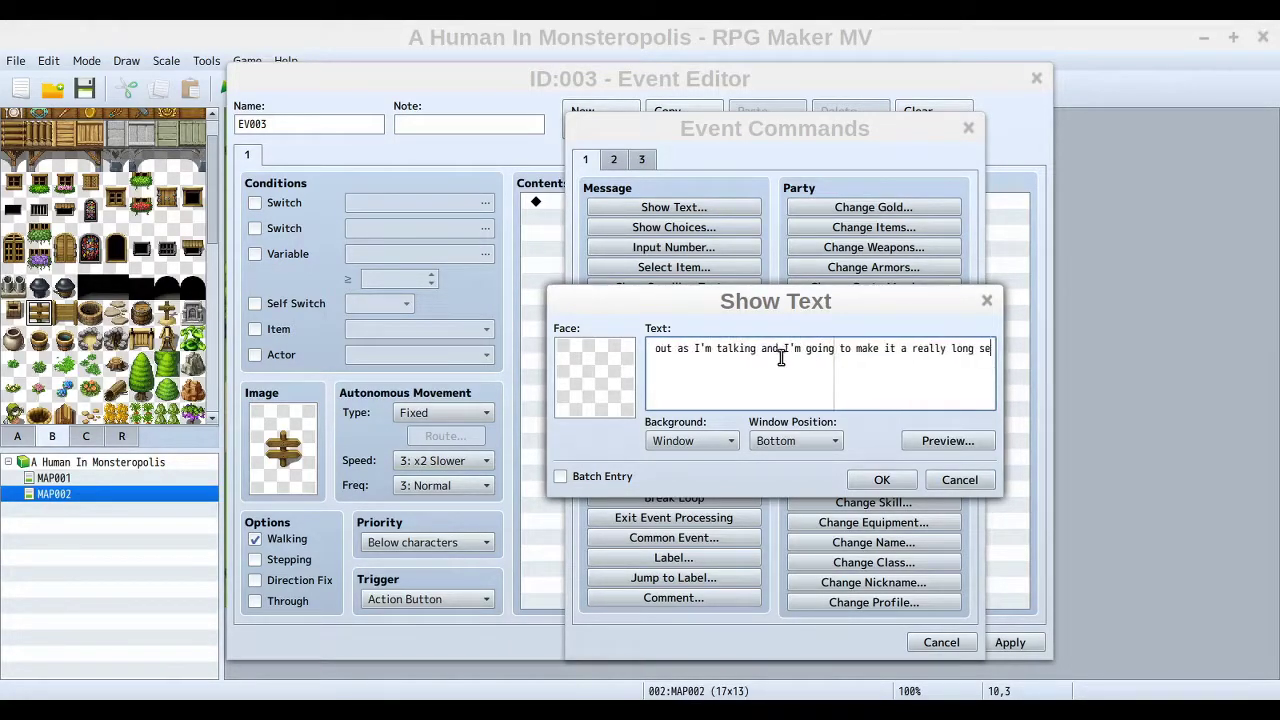
type("ntence so that it for")
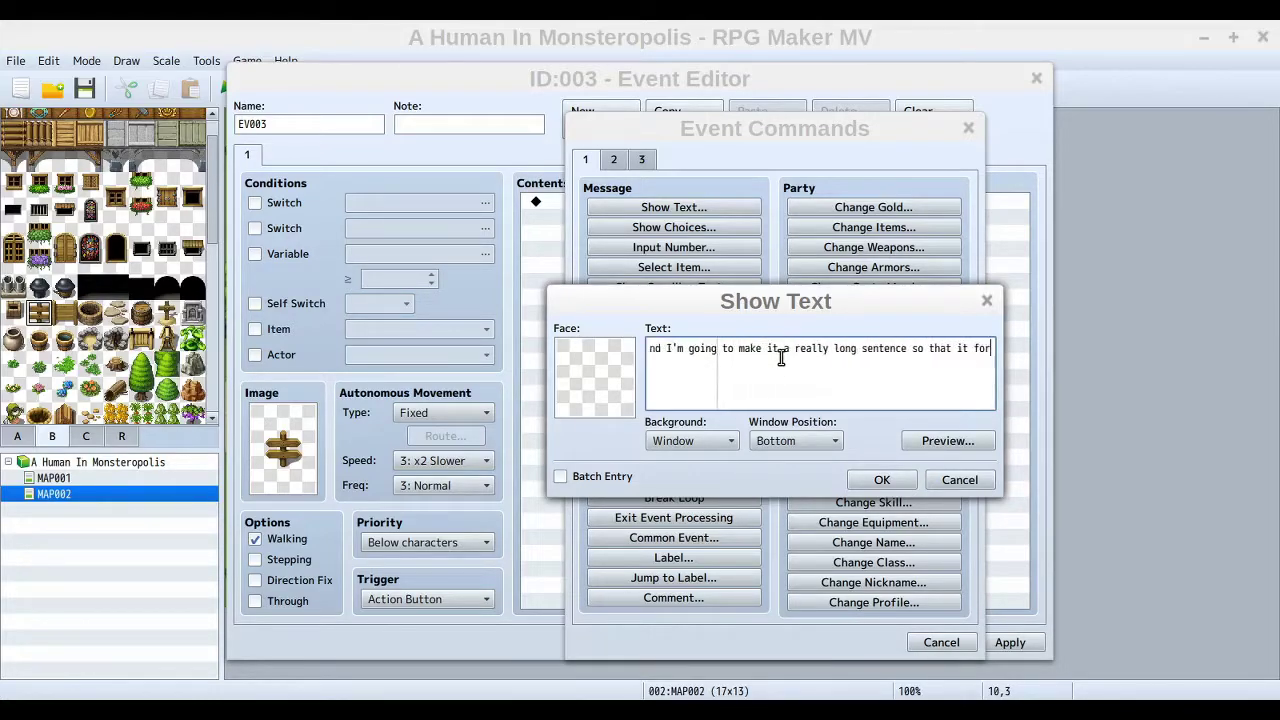
type(" sure cuts off the")
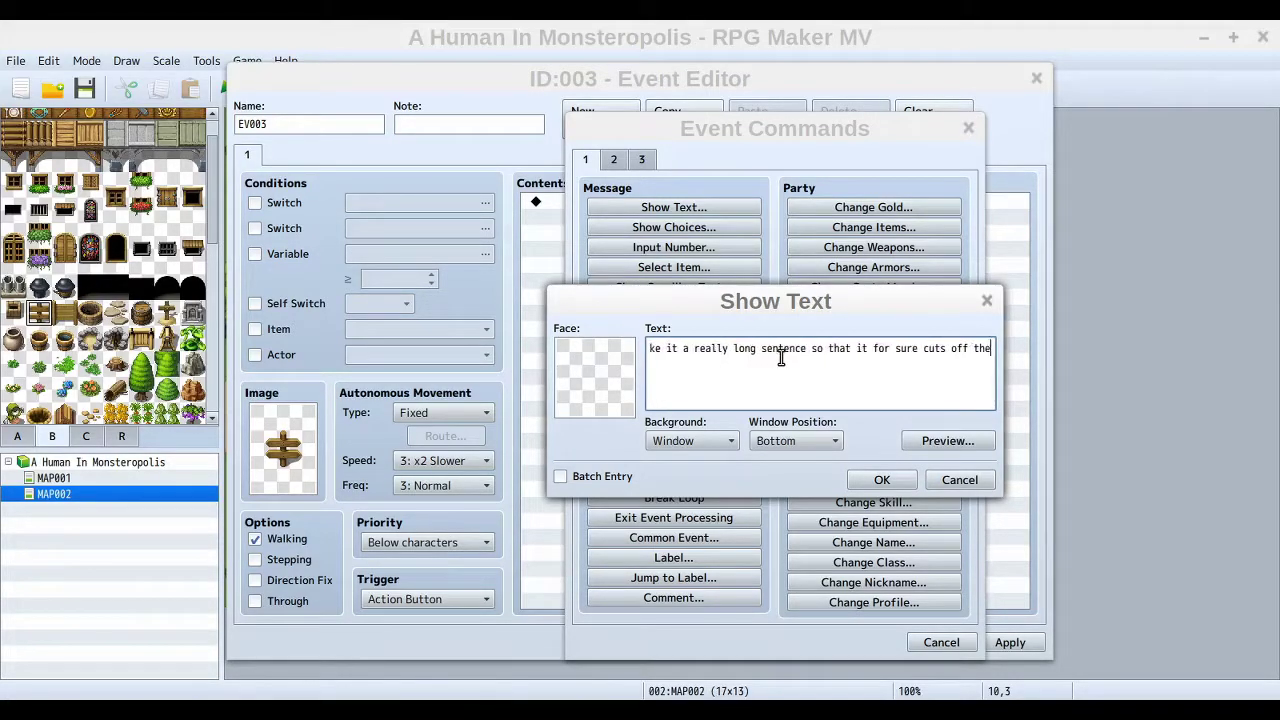
type(".")
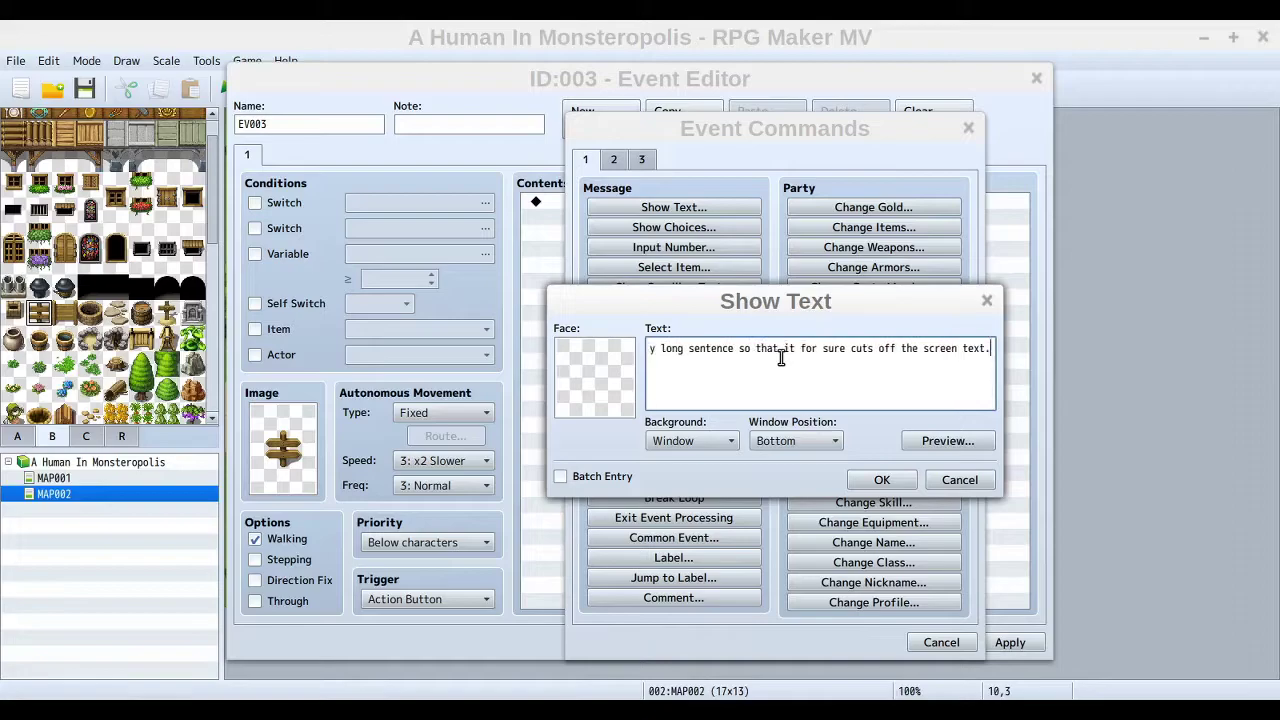
key("Home")
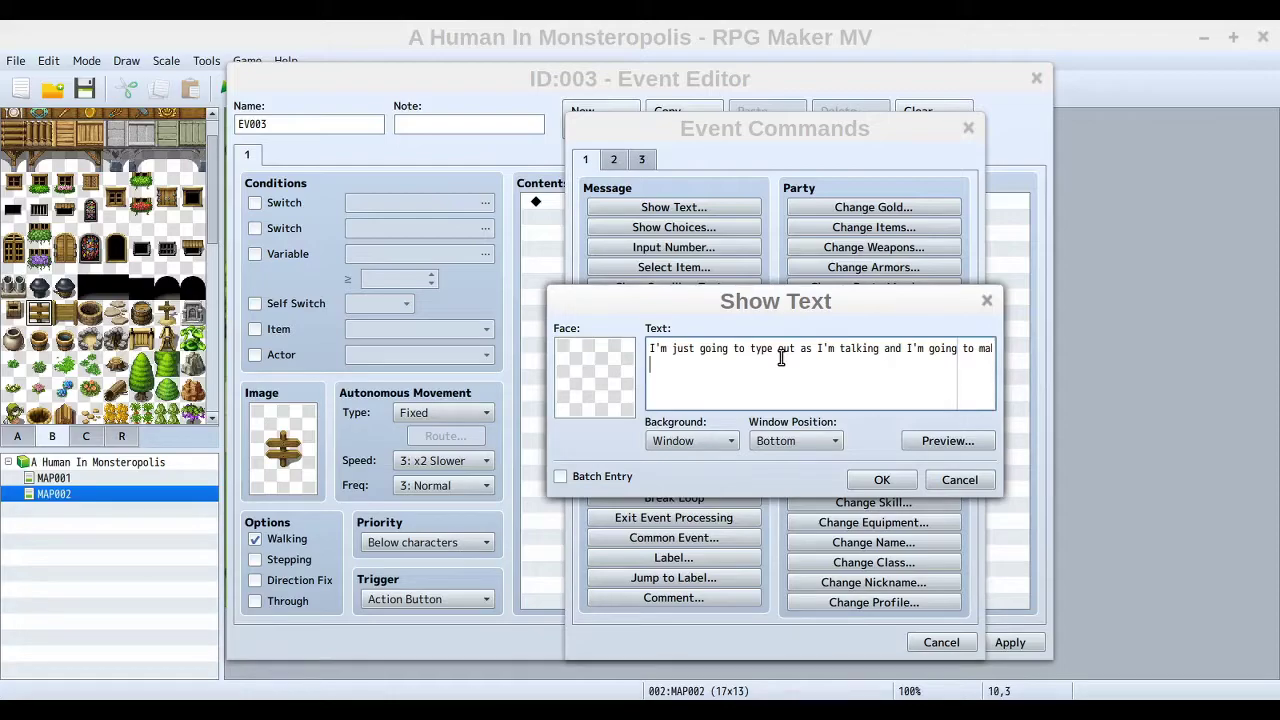
type("North")
type(" t")
type("o the main")
type(" road")
key("BackSpace")
key("BackSpace")
key("BackSpace")
key("BackSpace")
key("BackSpace")
key("BackSpace")
key("BackSpace")
key("BackSpace")
key("BackSpace")
key("BackSpace")
key("BackSpace")
key("BackSpace")
key("BackSpace")
key("BackSpace")
key("BackSpace")
key("BackSpace")
key("BackSpace")
key("BackSpace")
key("BackSpace")
key("BackSpace")
key("BackSpace")
Enter "Main road ahead." as the second line of the message
type("Main road ahead.")
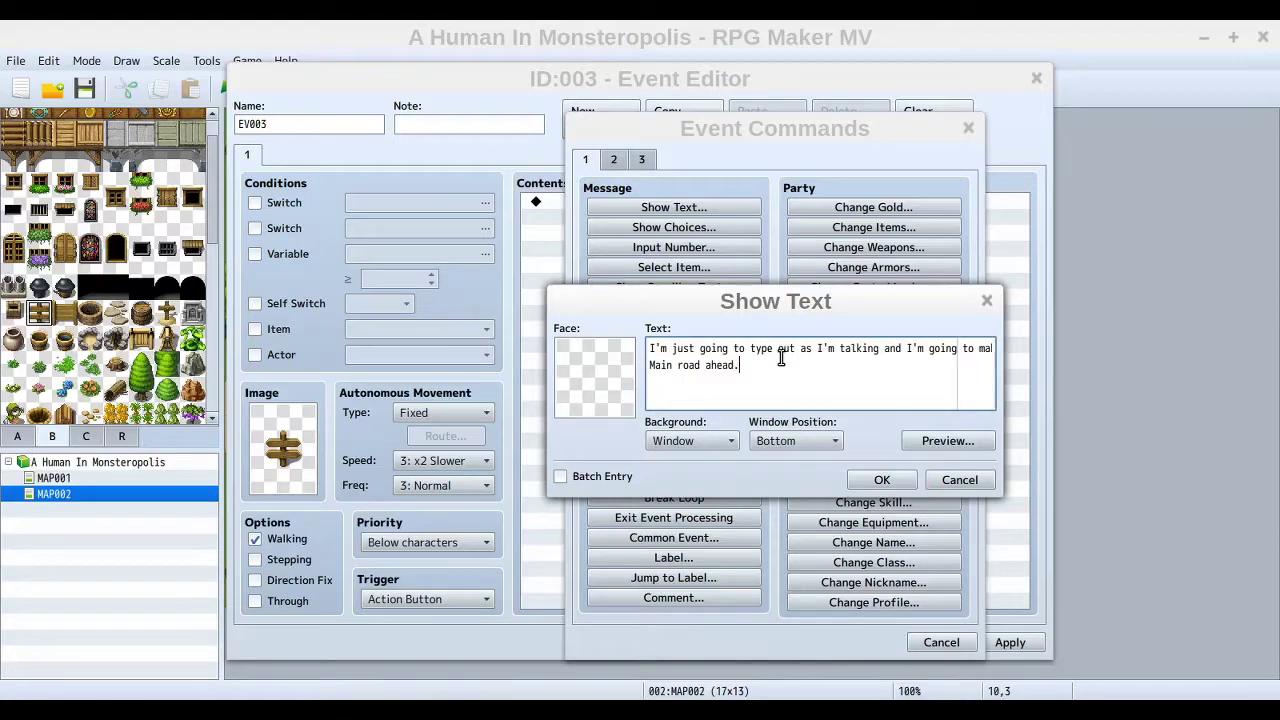
Review the message's Background and Window Position options, keeping Window and Bottom
left_click(716, 442)
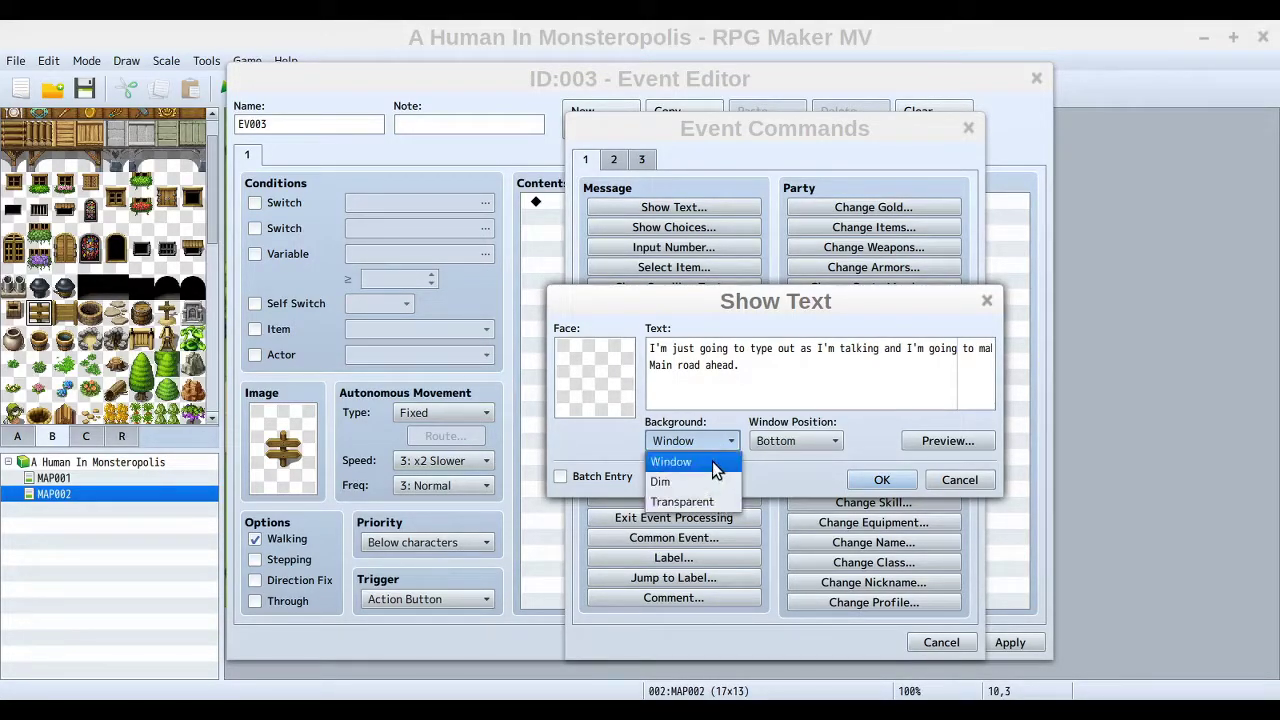
left_click(778, 463)
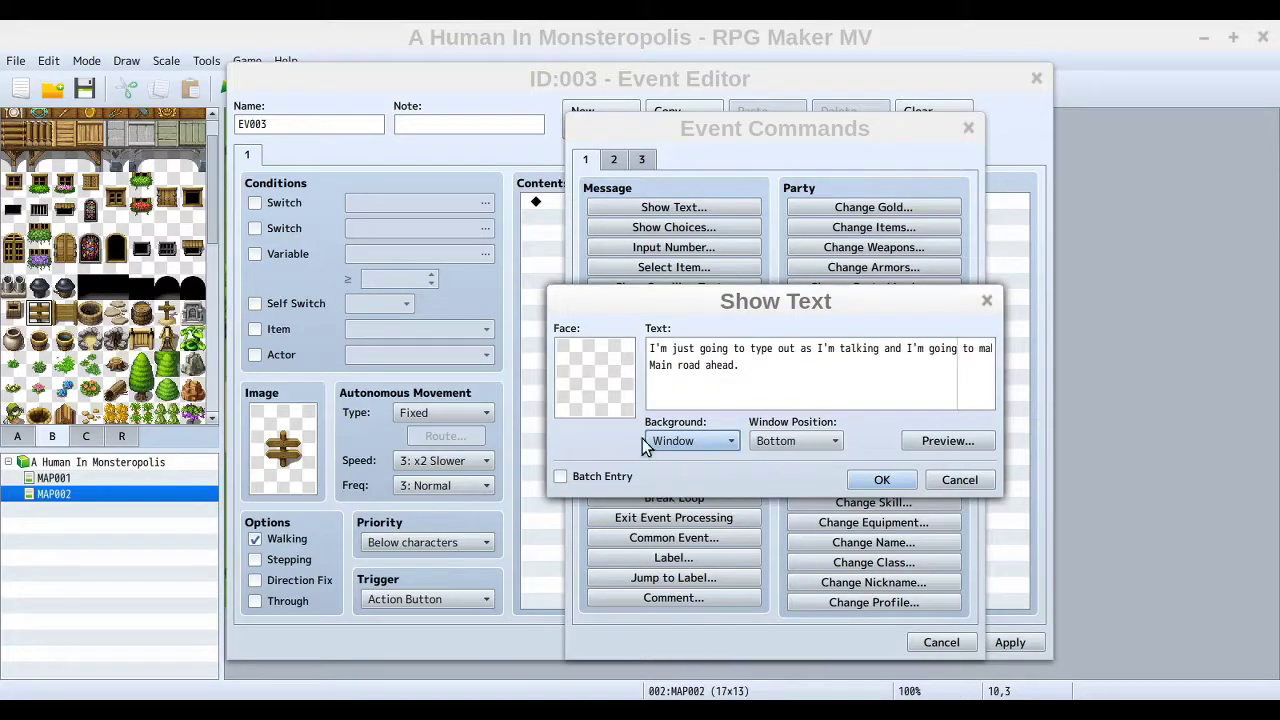
left_click(820, 445)
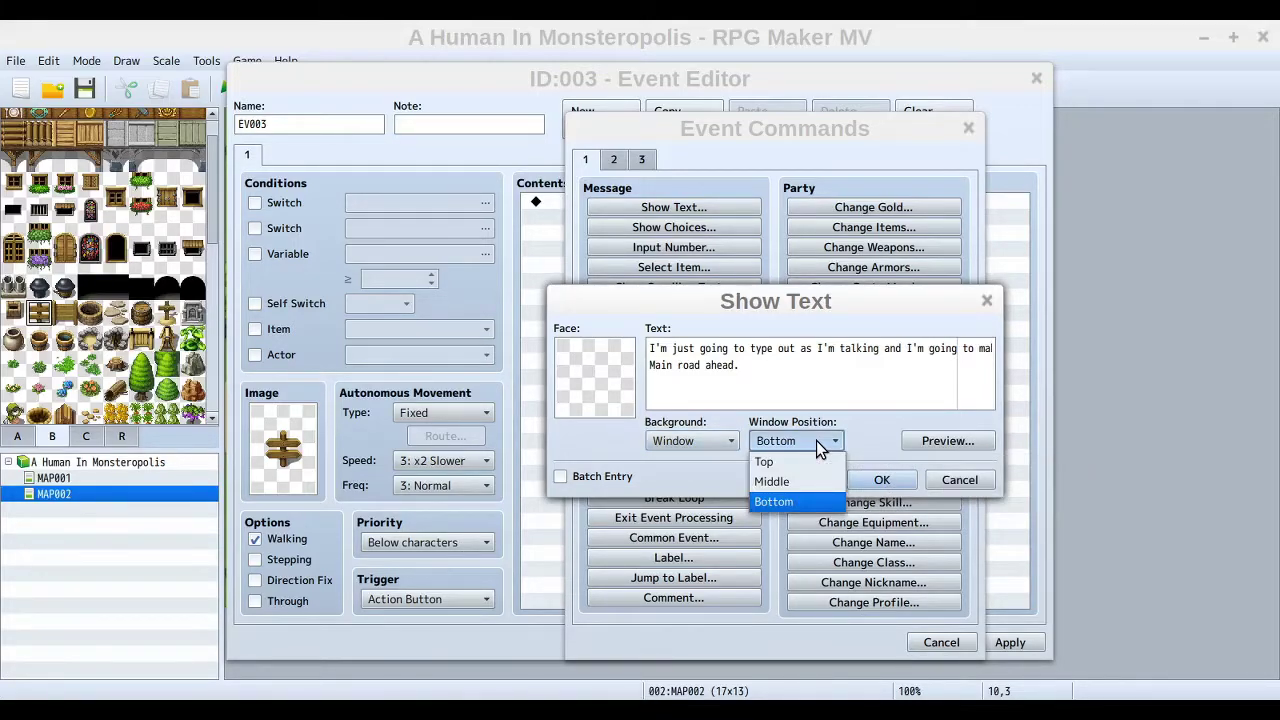
left_click(818, 504)
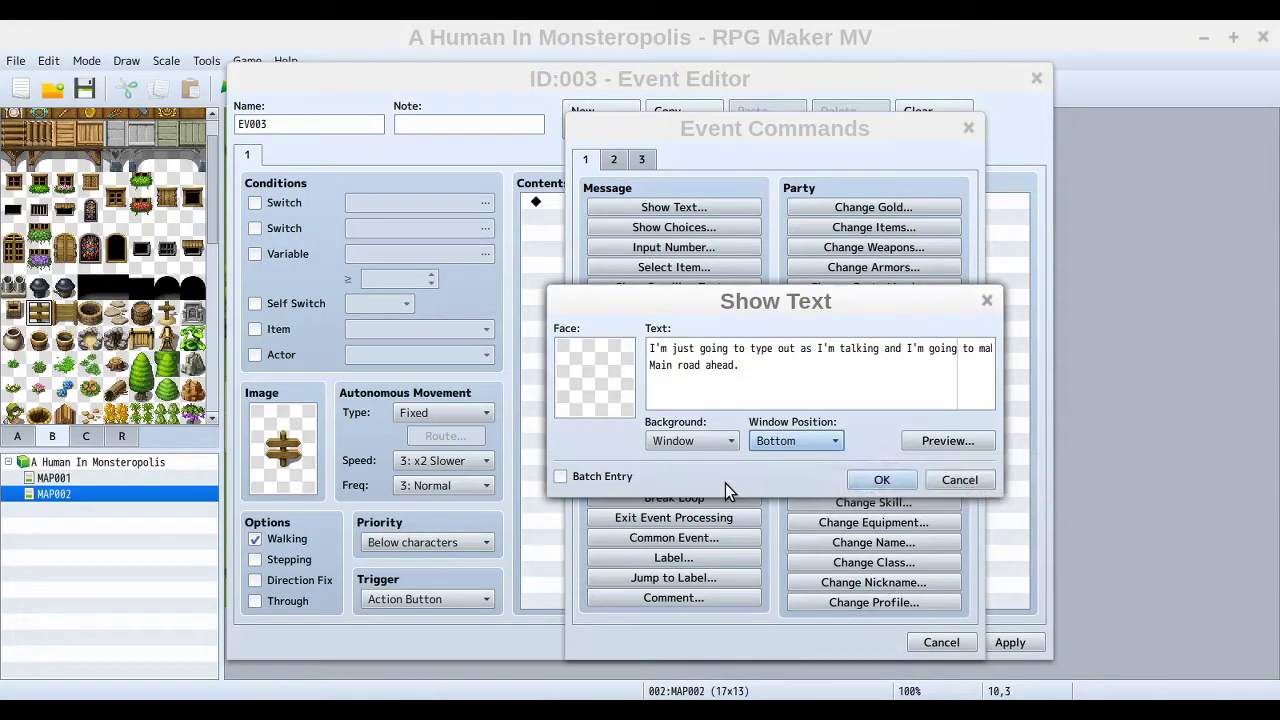
left_click(821, 445)
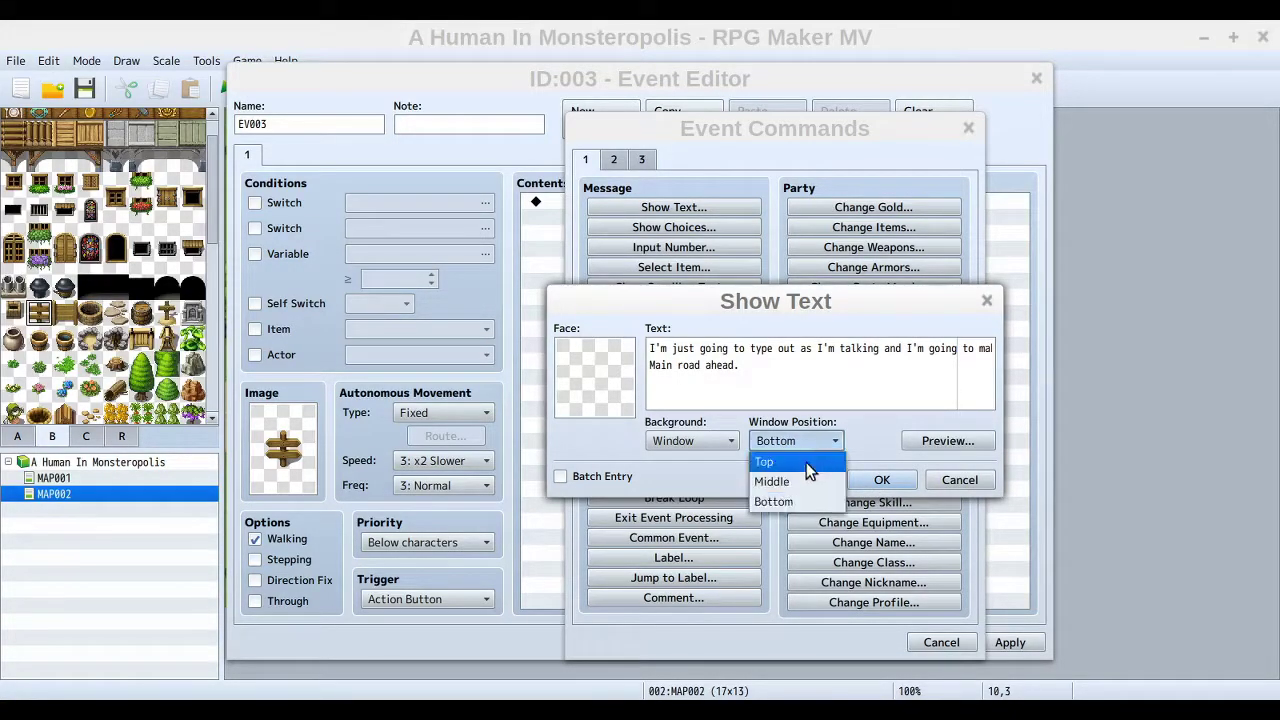
left_click(702, 465)
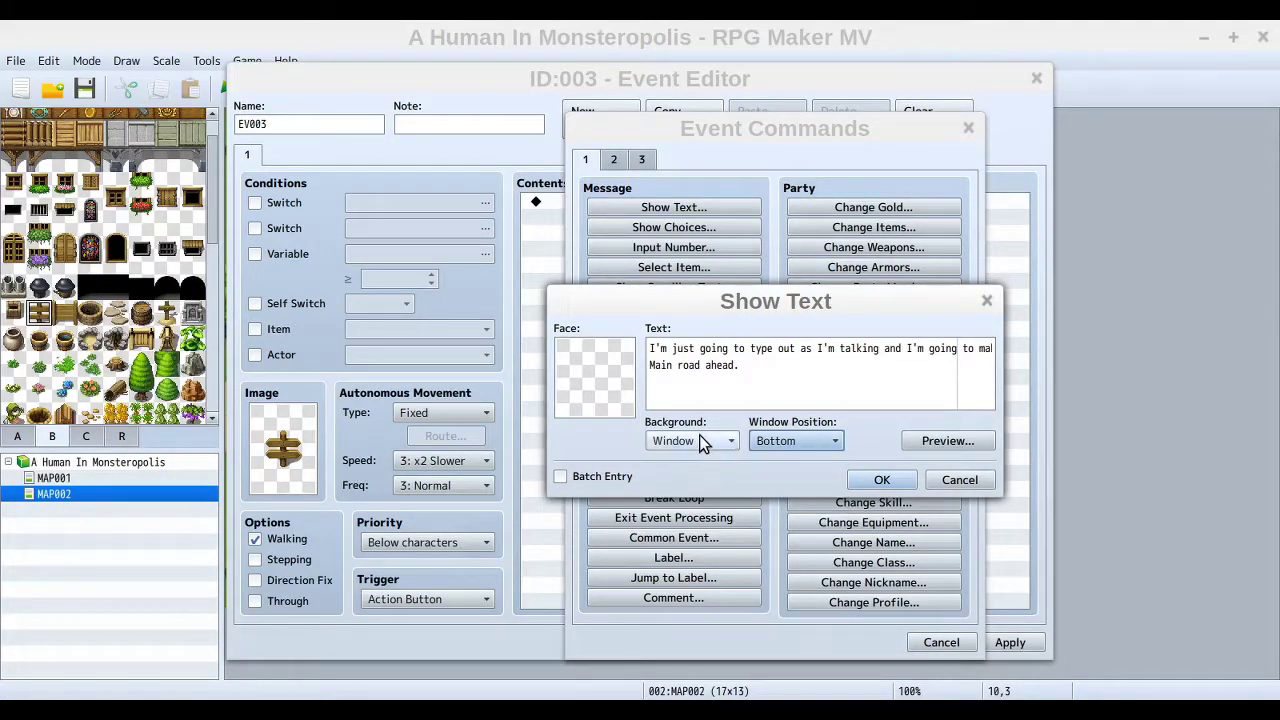
Preview the message to compare how the overlong first line and the short second line display
left_click(944, 448)
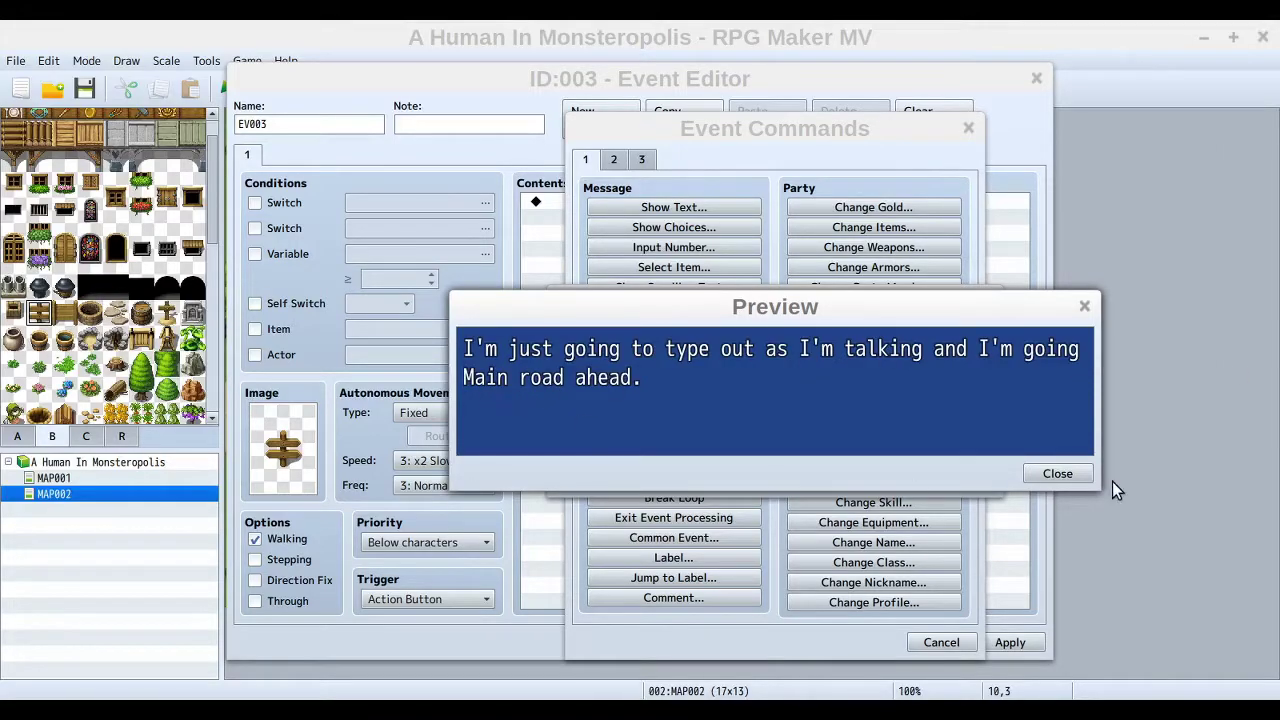
left_click(1058, 476)
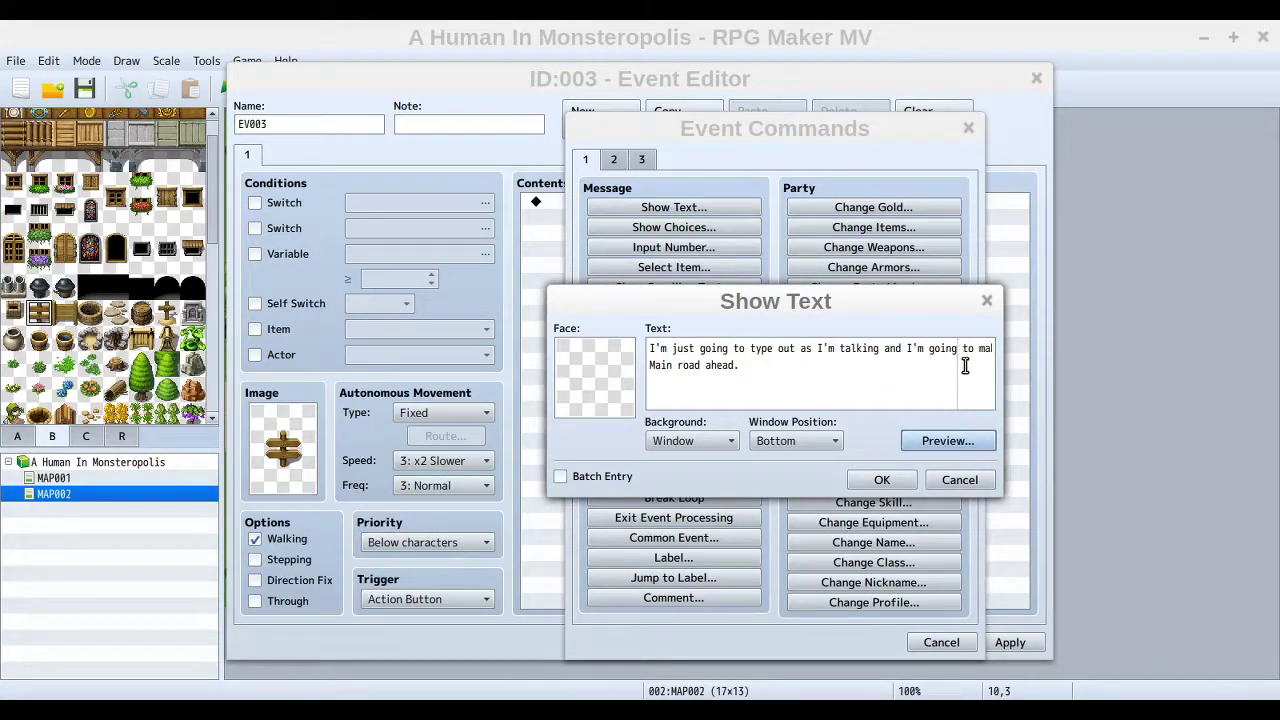
left_click(957, 451)
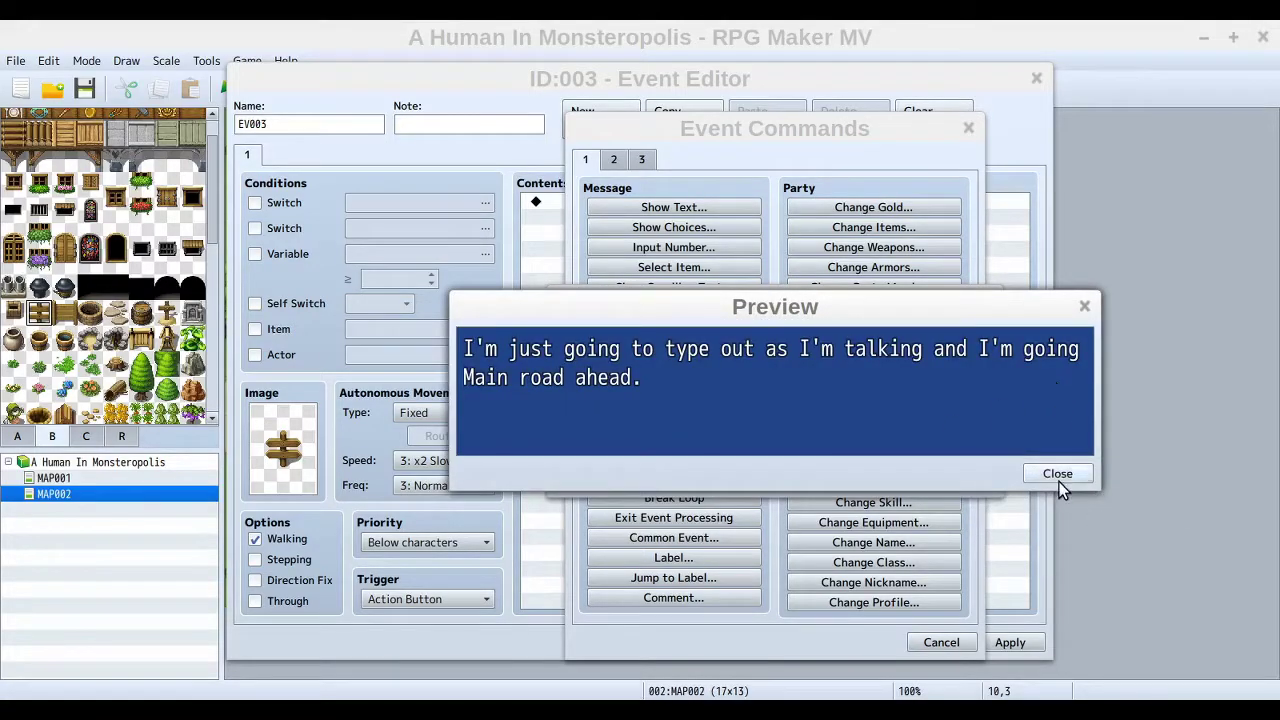
left_click(1057, 474)
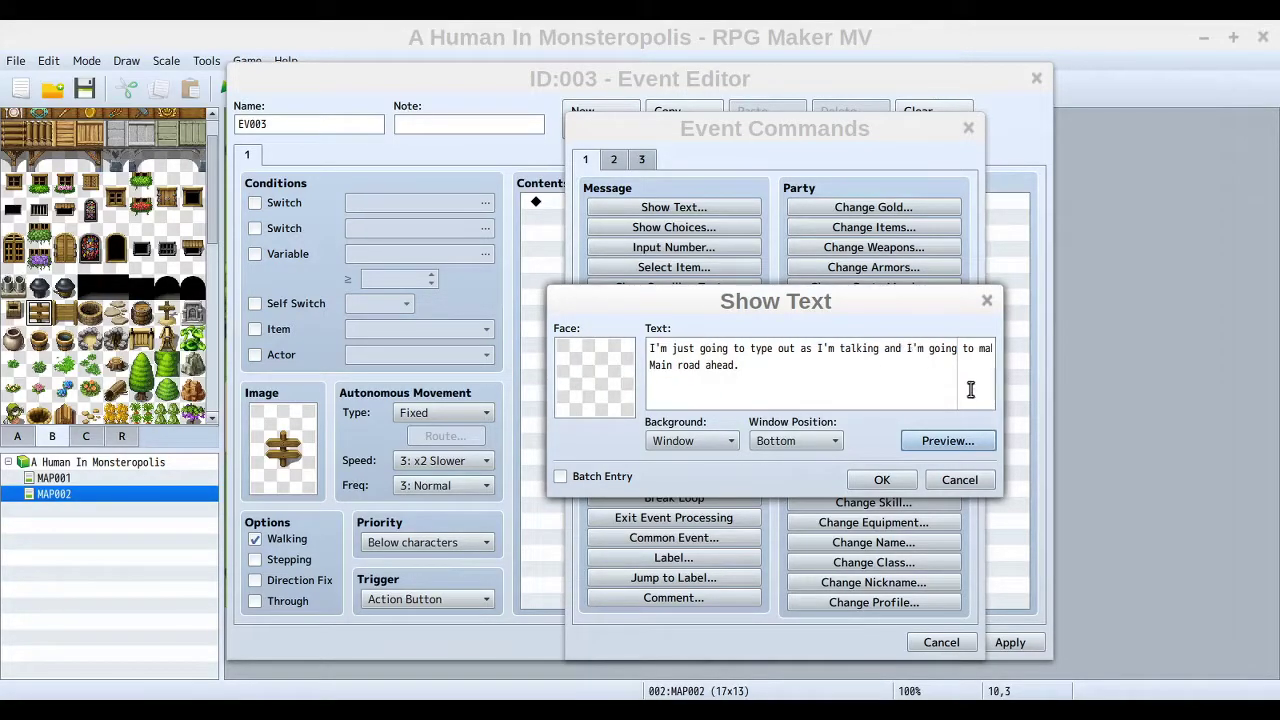
Preview the two-line message once more and add the Show Text command to the signpost event
left_click(923, 444)
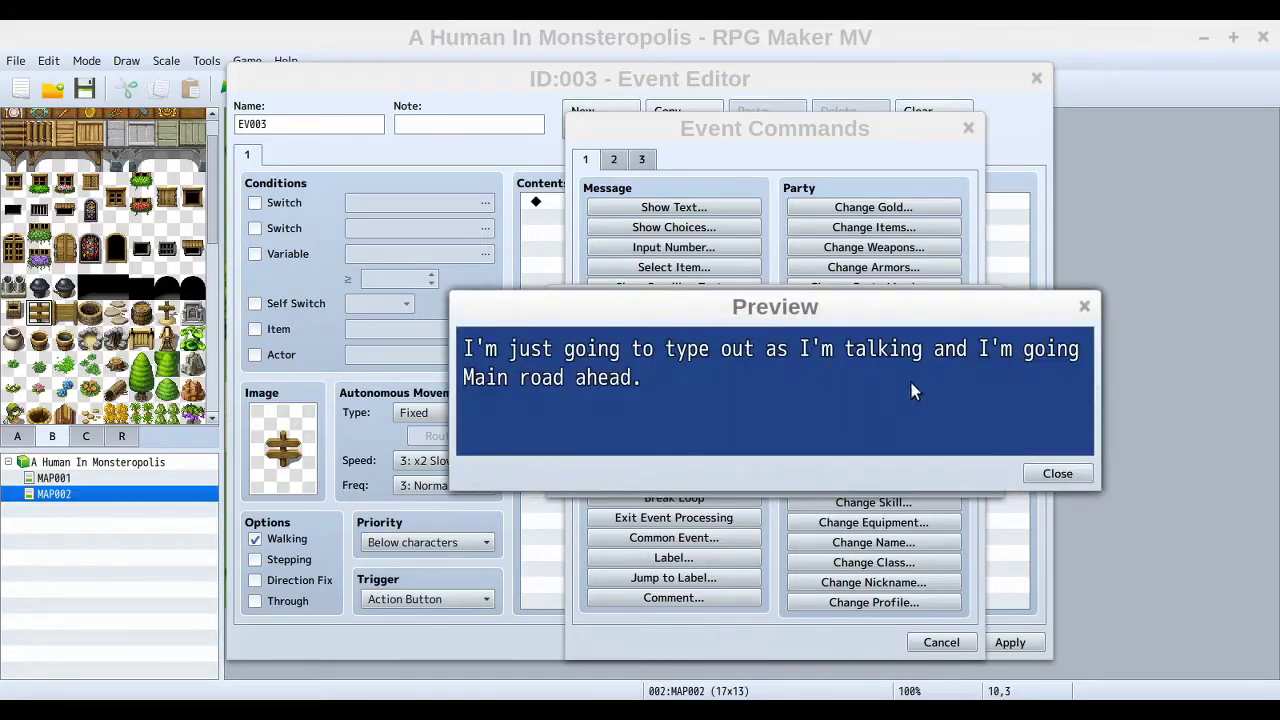
left_click(1087, 305)
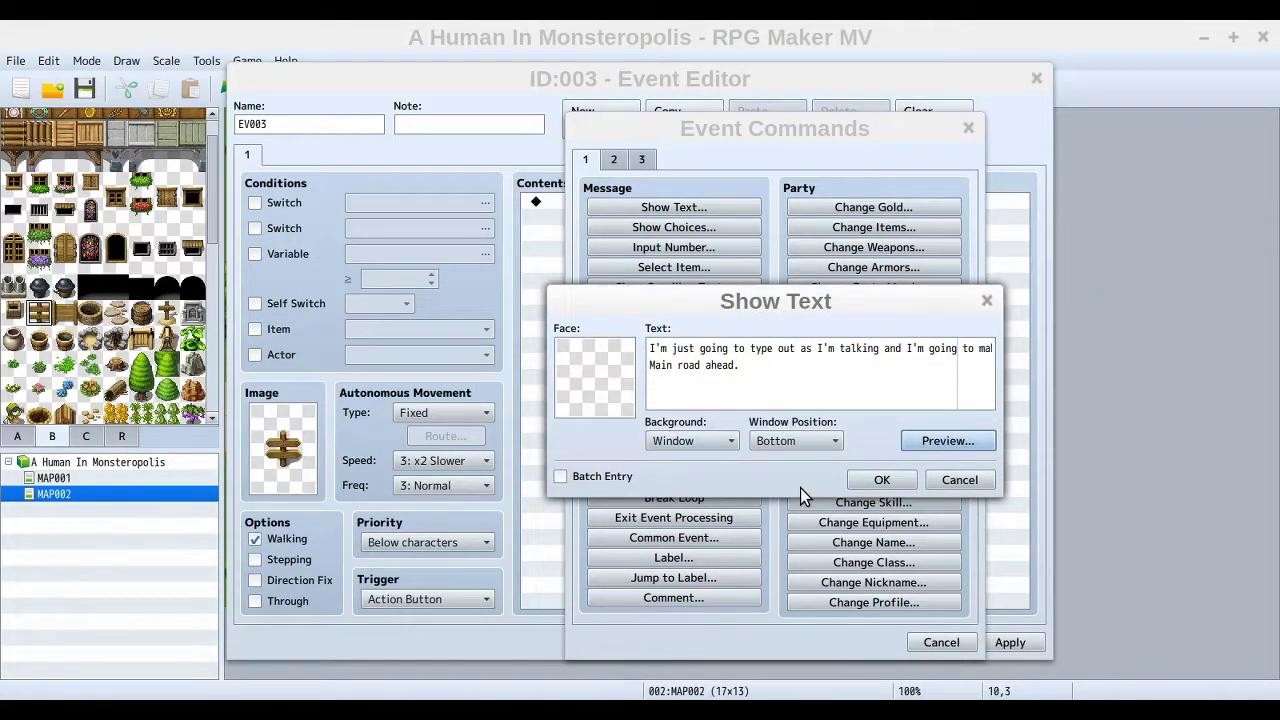
left_click(858, 480)
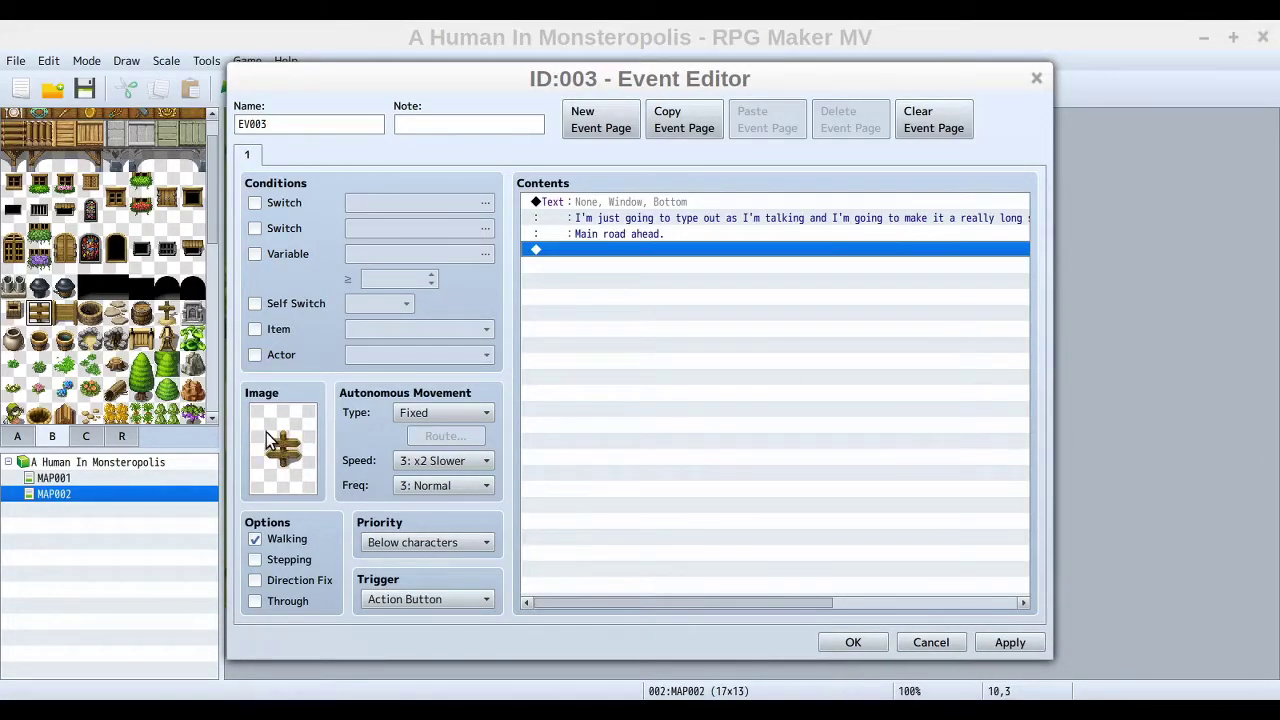
Set the signpost event's priority to Same as characters and save the event on the map
left_click(434, 537)
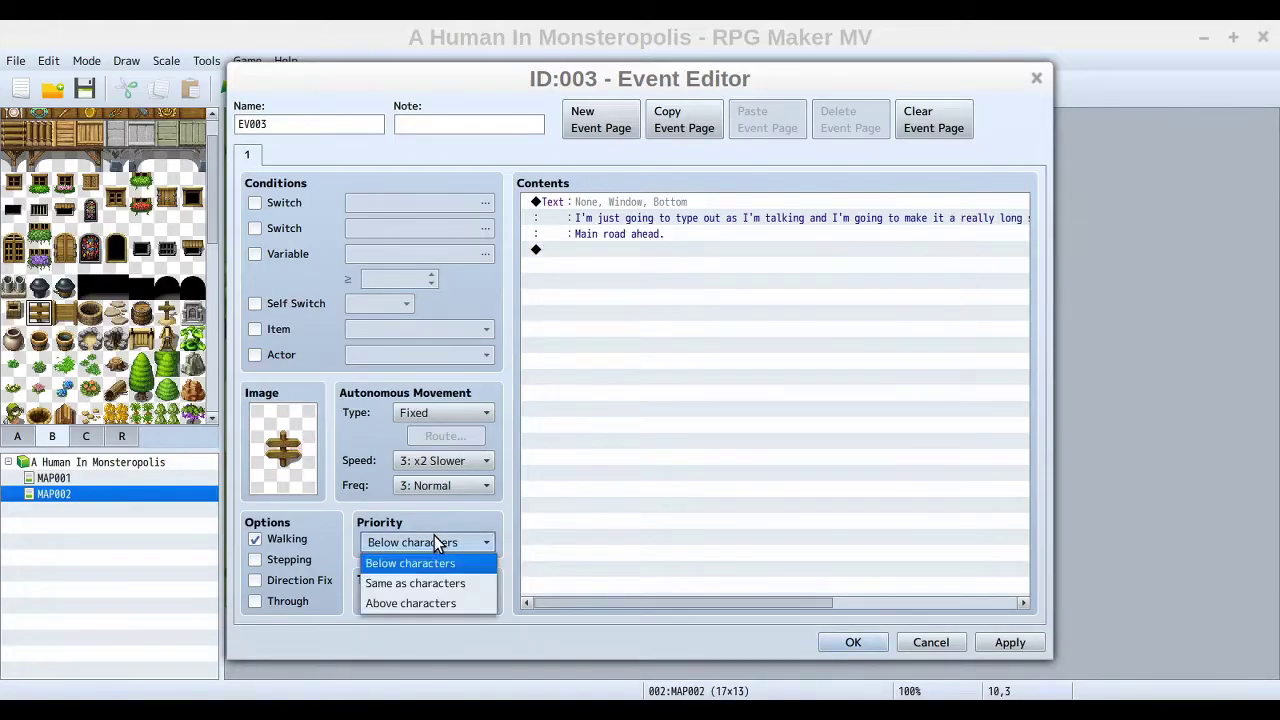
left_click(490, 586)
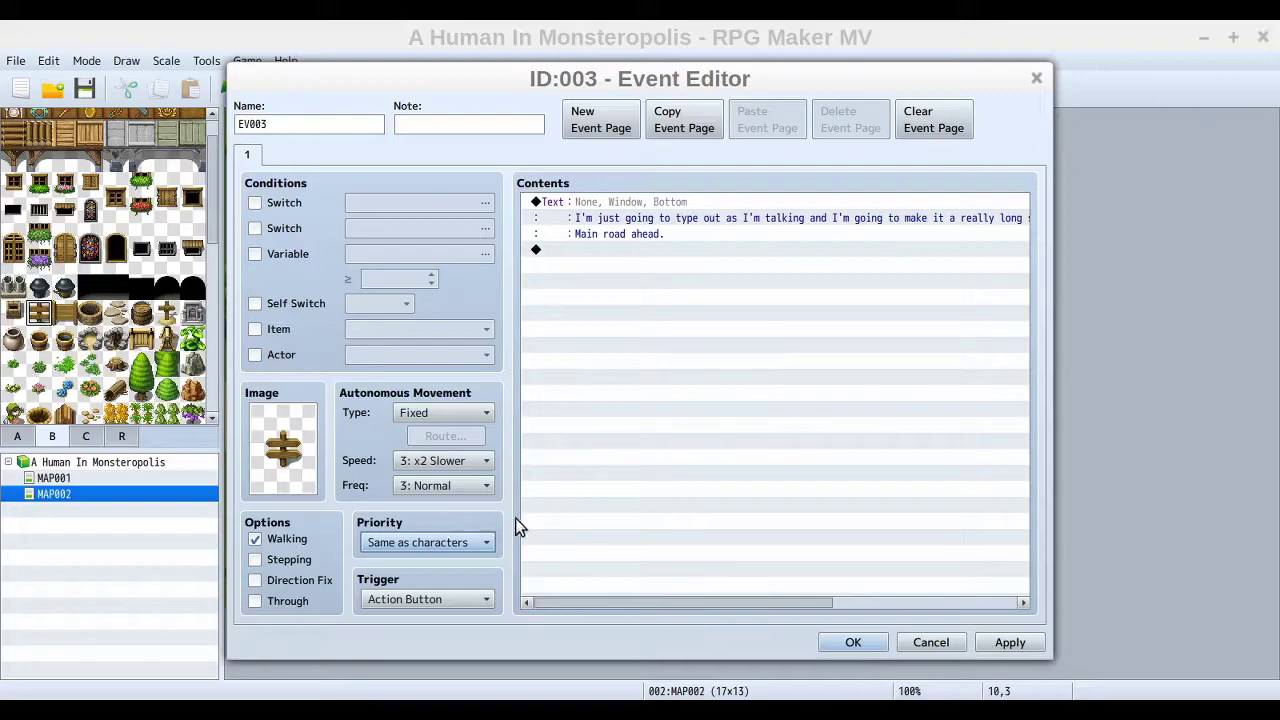
left_click(483, 541)
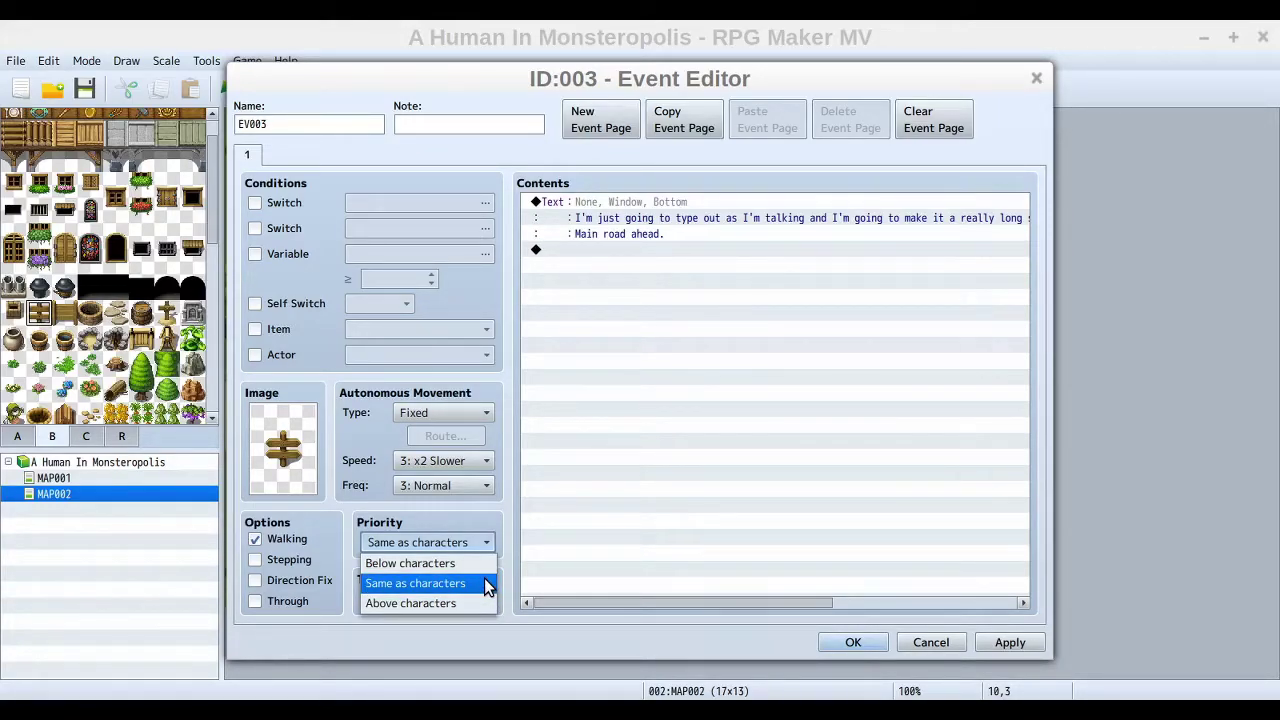
left_click(487, 586)
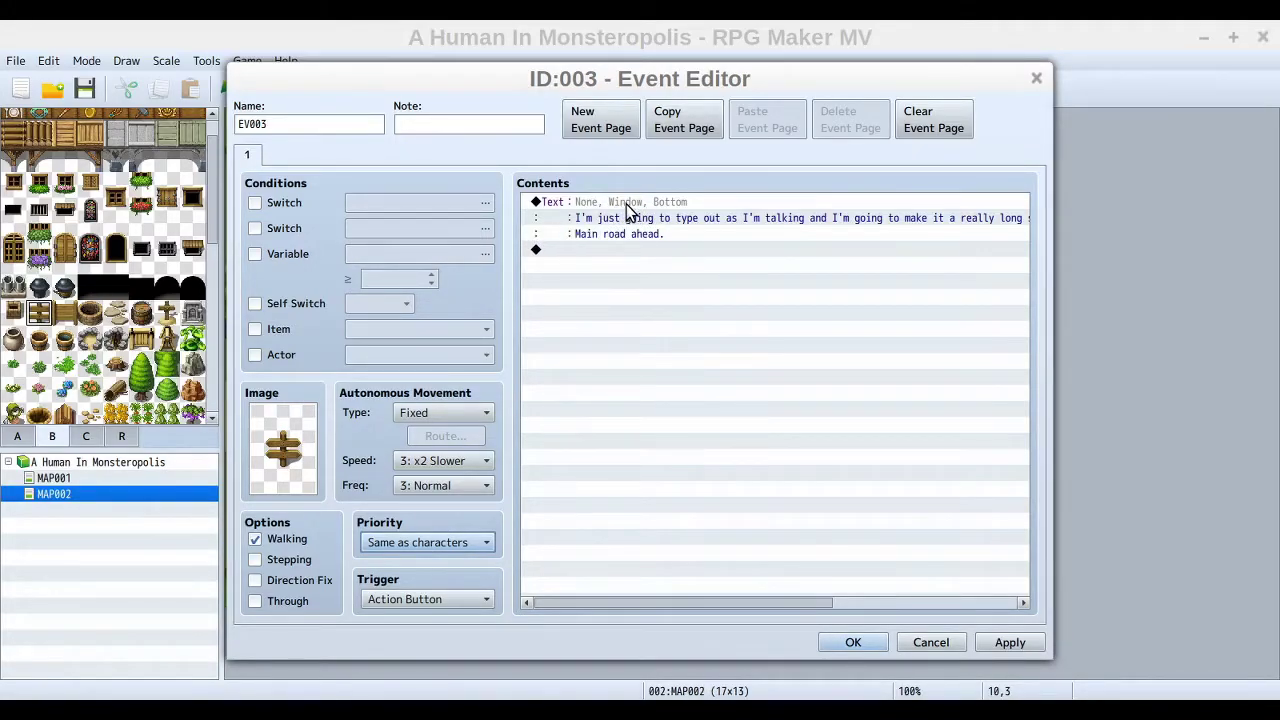
left_click(857, 643)
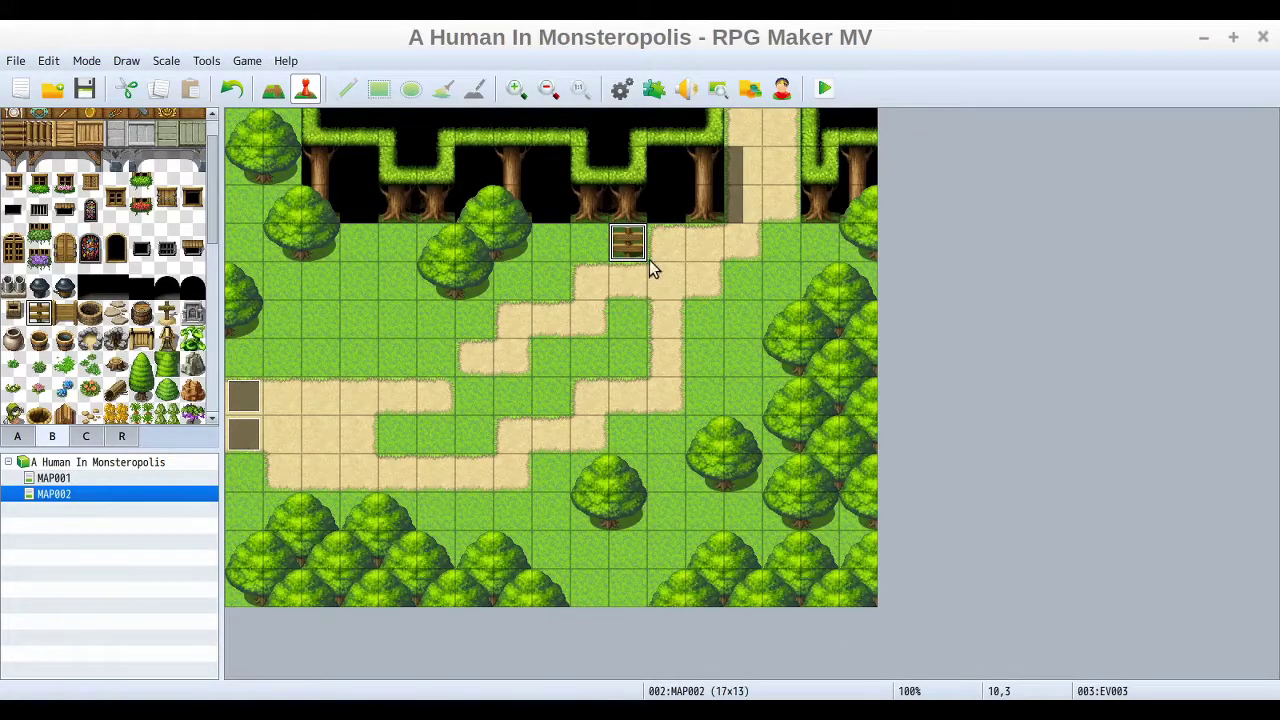
Playtest the project, saving the changes to the game, and start a new game
left_click(823, 90)
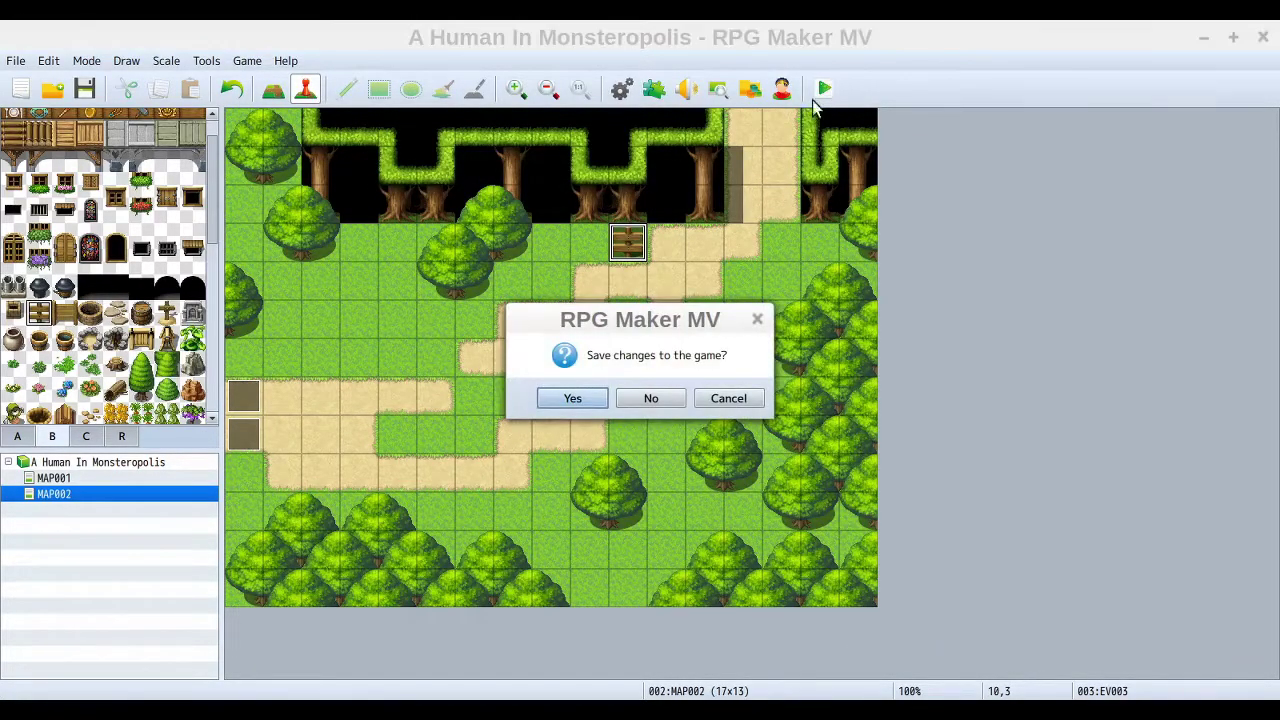
left_click(580, 399)
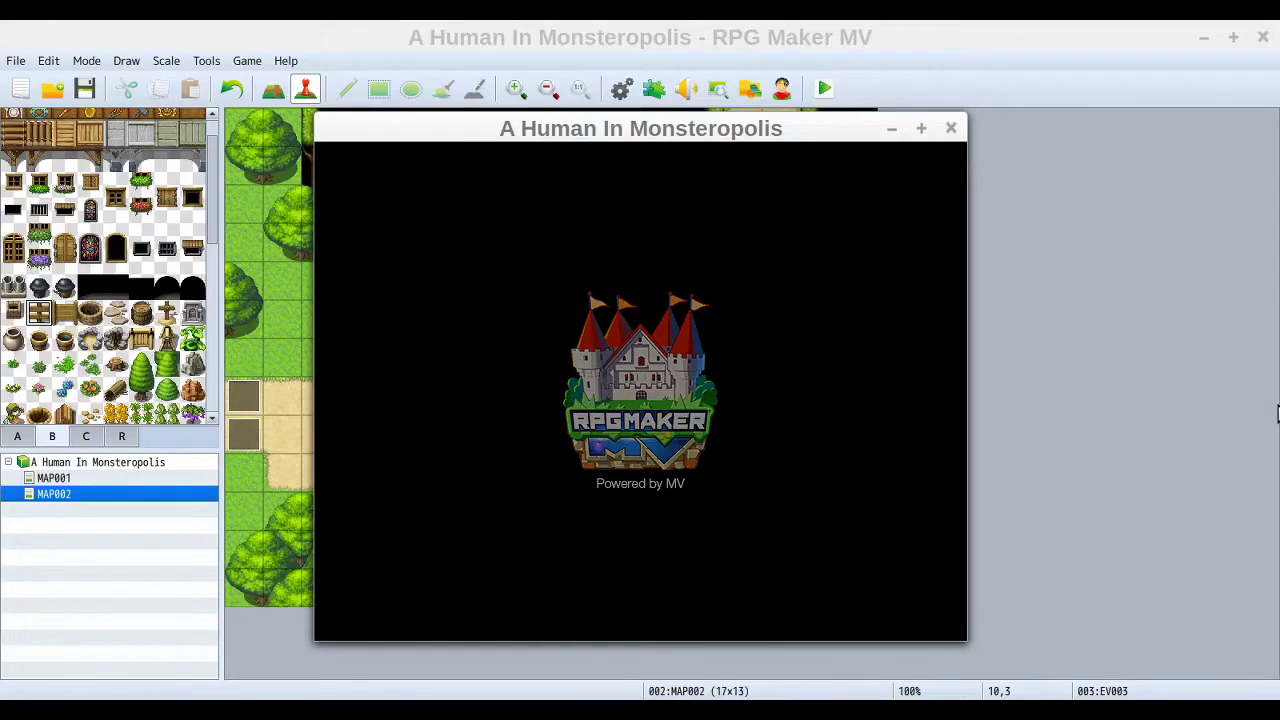
key("Return")
Walk the party around the dirt path on the starting map with directional movement to test the controls
key("Right")
key("Right")
key("Left")
key("Left")
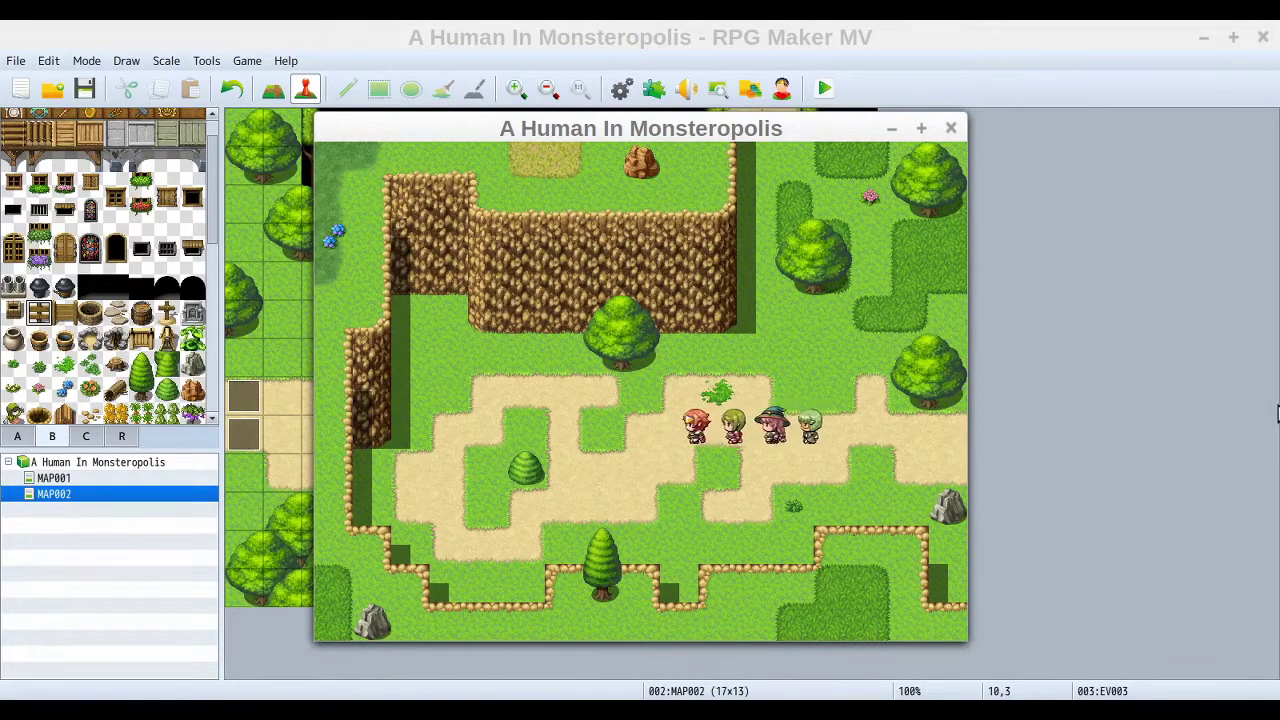
key("Right")
key("Up")
key("Left")
key("Left")
key("Down")
key("Left")
key("Left")
key("Up")
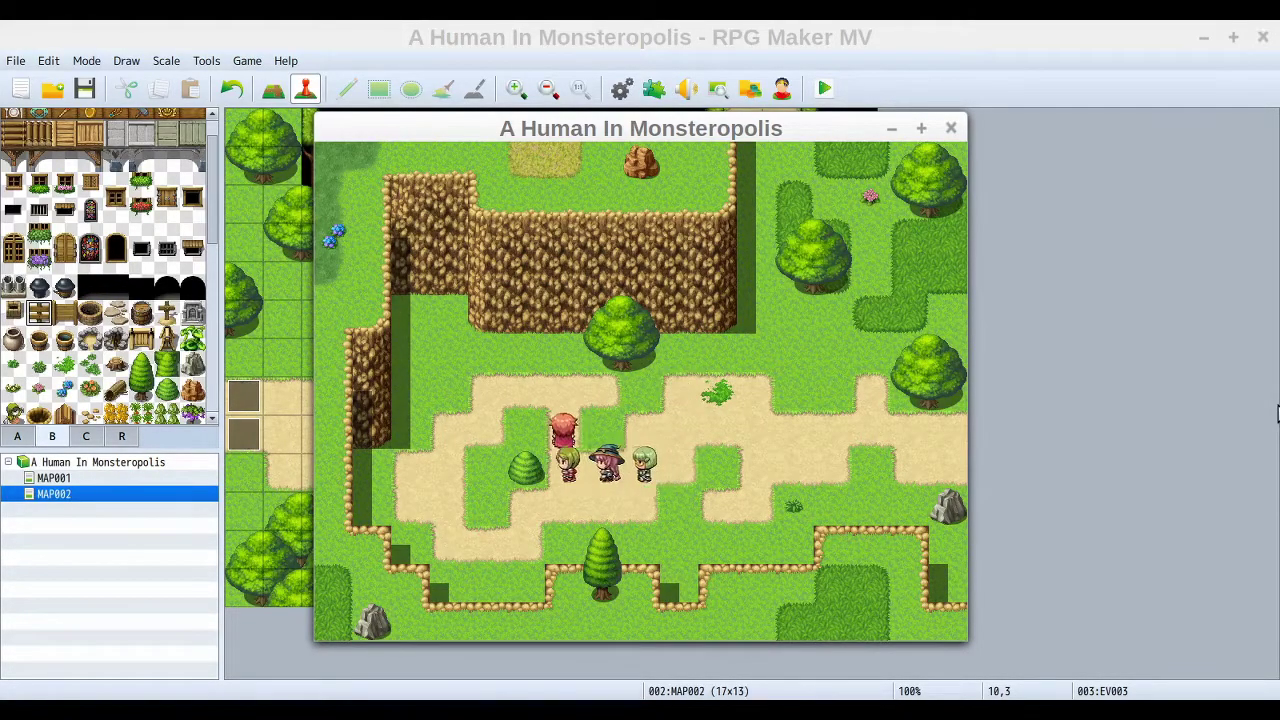
key("Right")
key("Right")
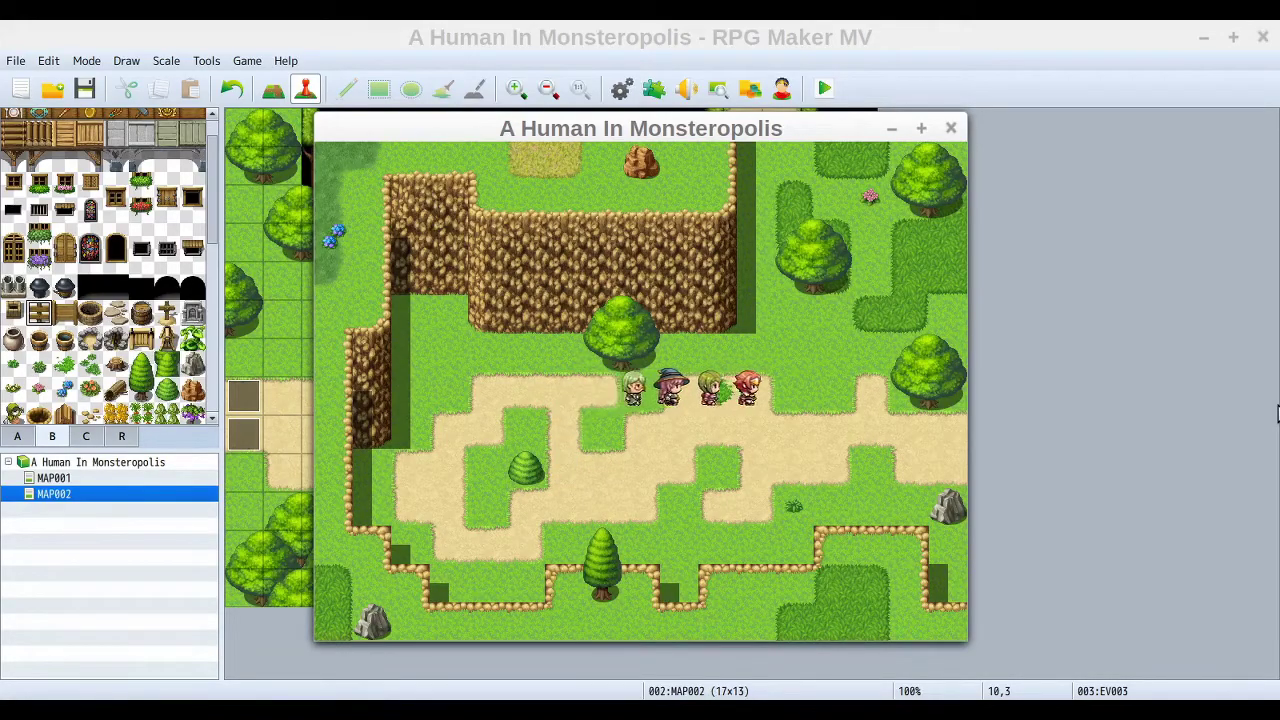
key("Down")
key("Left")
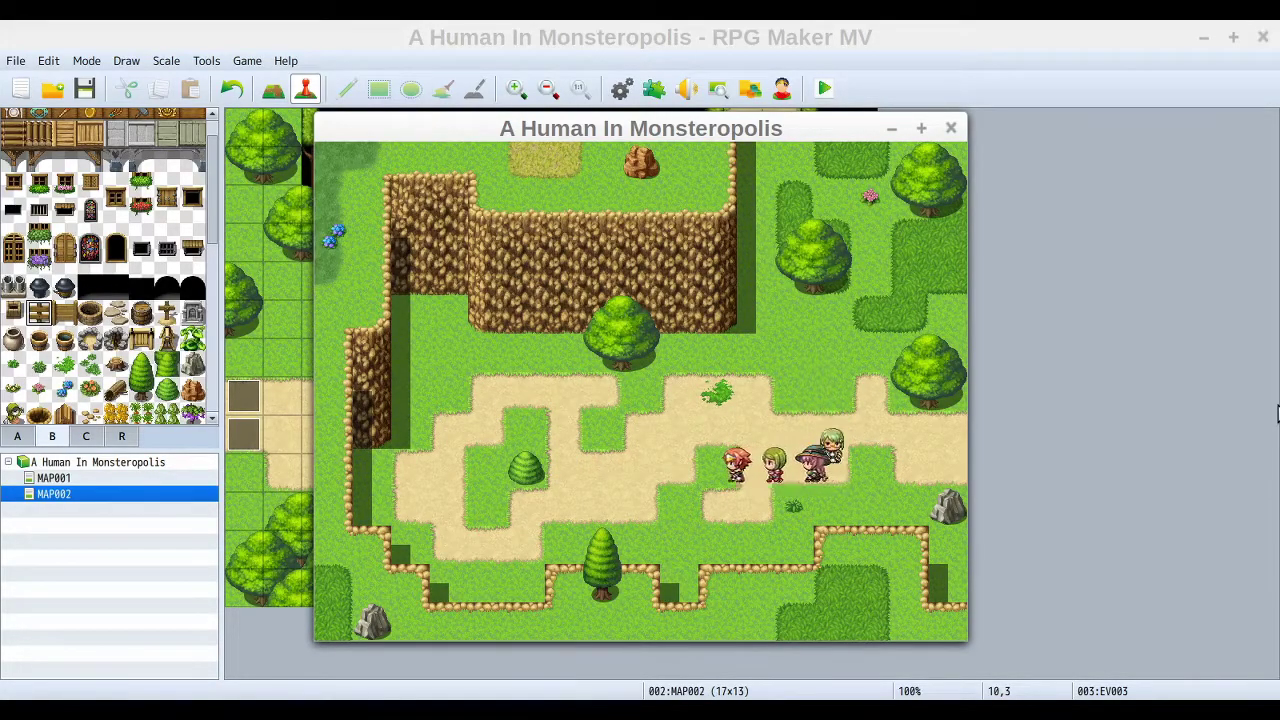
key("Up")
key("Left")
key("Left")
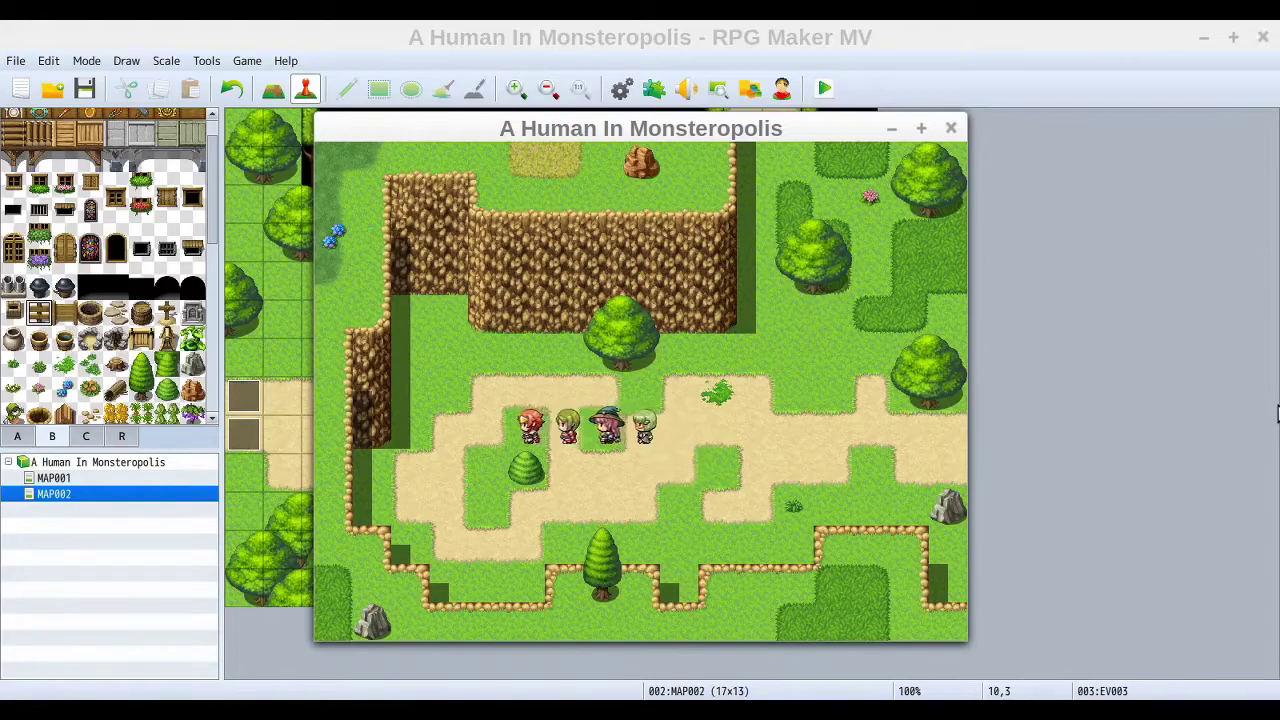
key("Down")
key("Right")
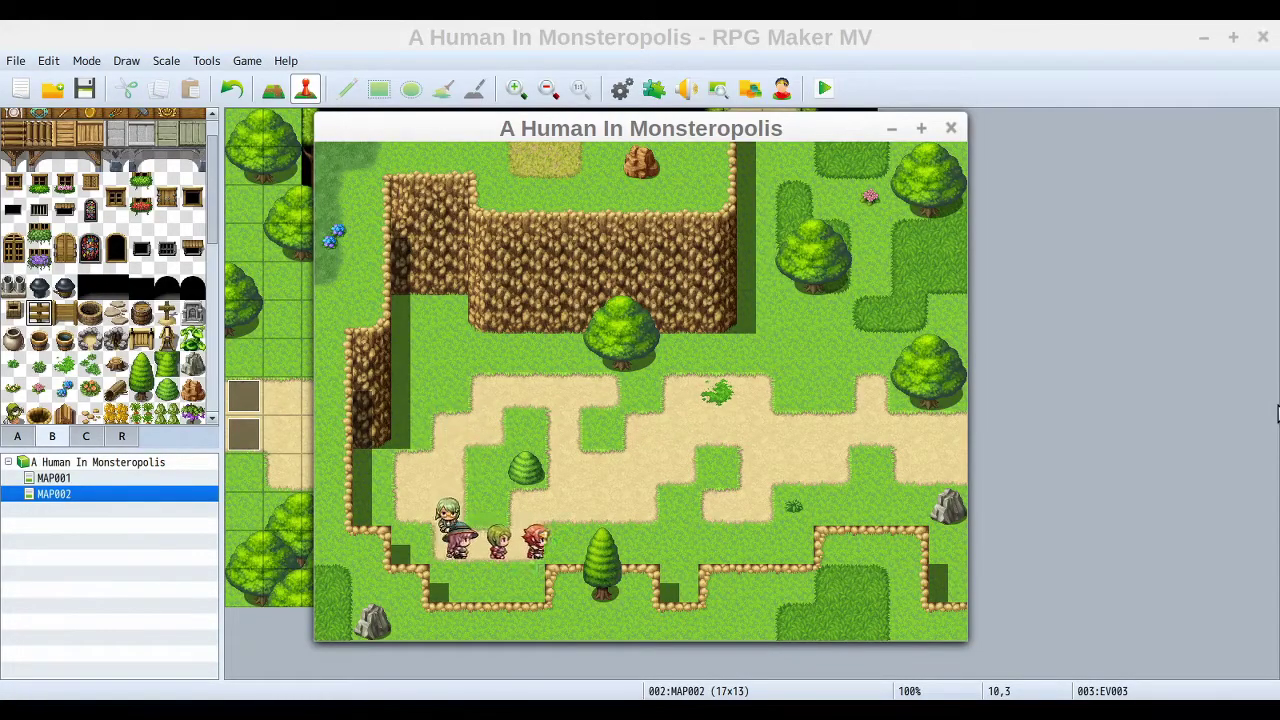
key("Up")
key("Right")
key("Right")
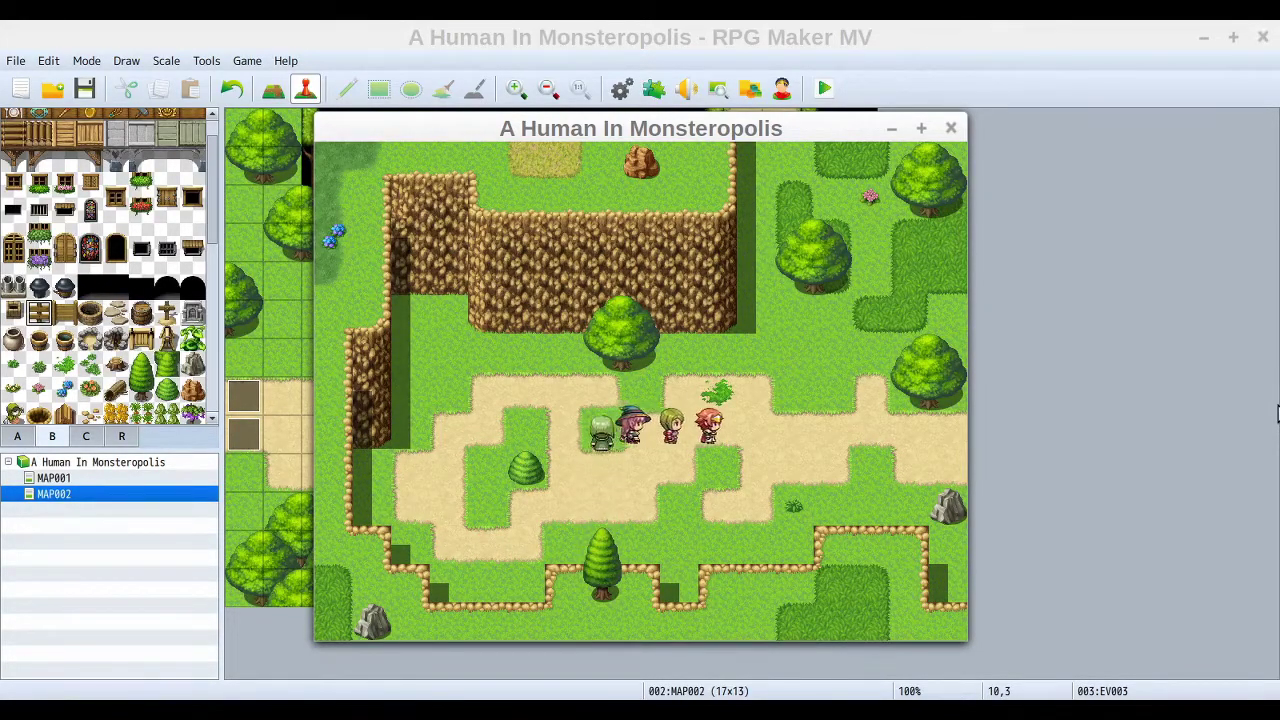
key("Down")
key("Left")
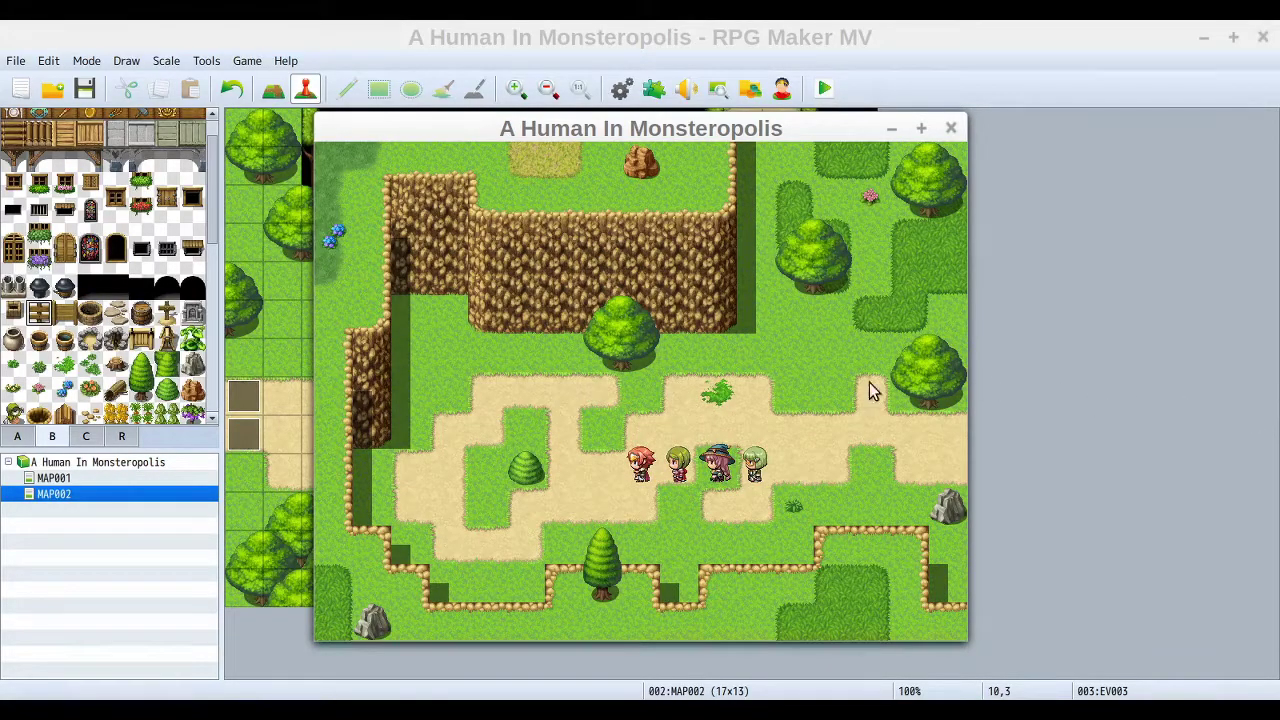
Test pointer-based movement by sending the party to various destination tiles on and around the dirt path
left_click(527, 398)
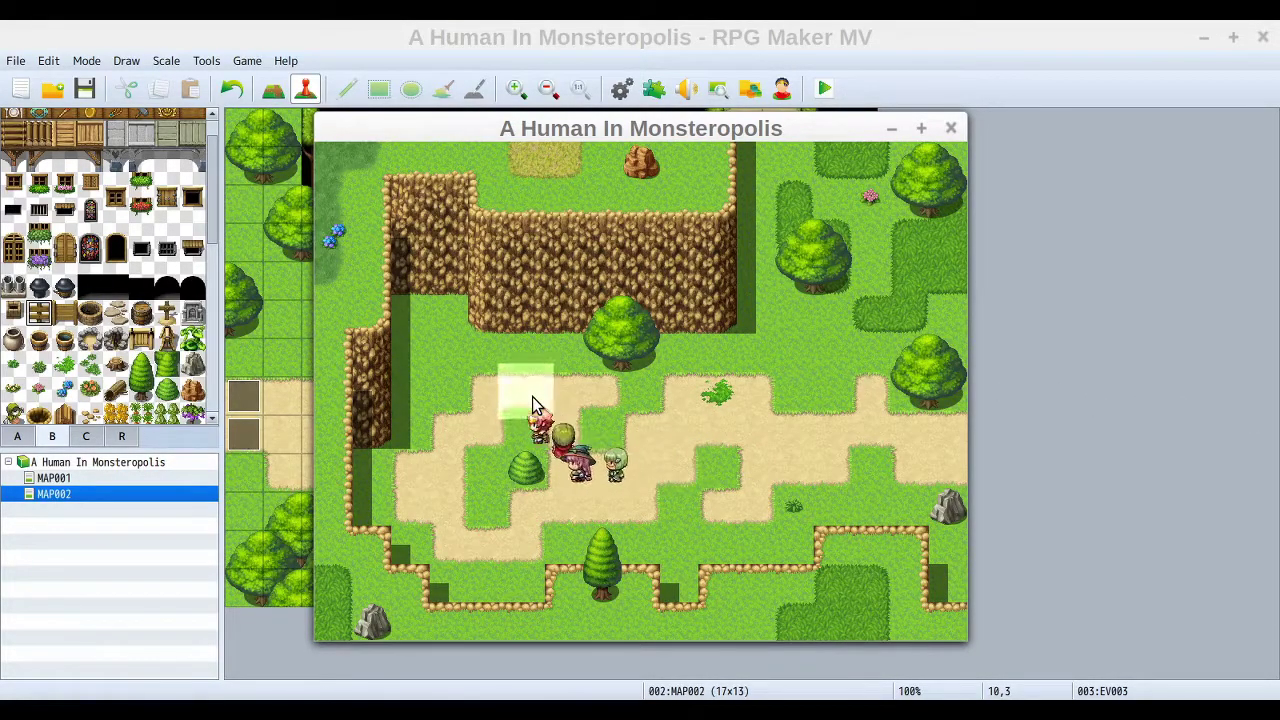
left_click(800, 442)
left_click(622, 478)
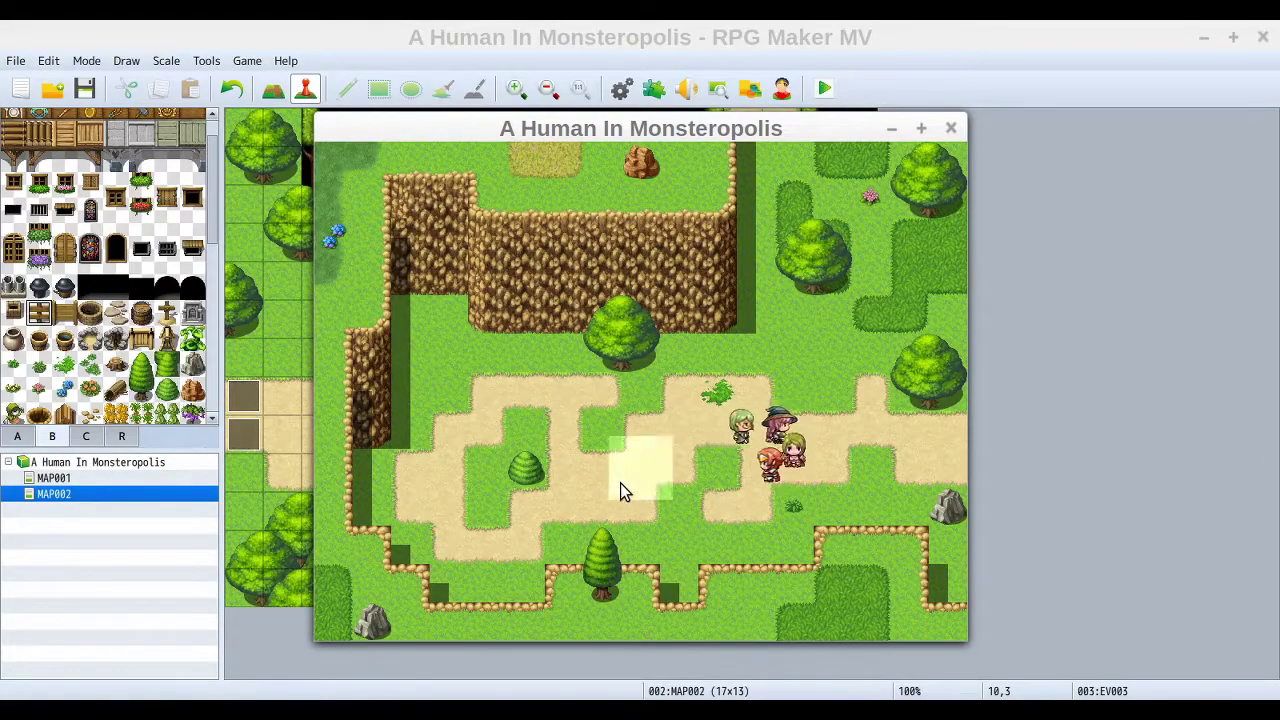
left_click(523, 398)
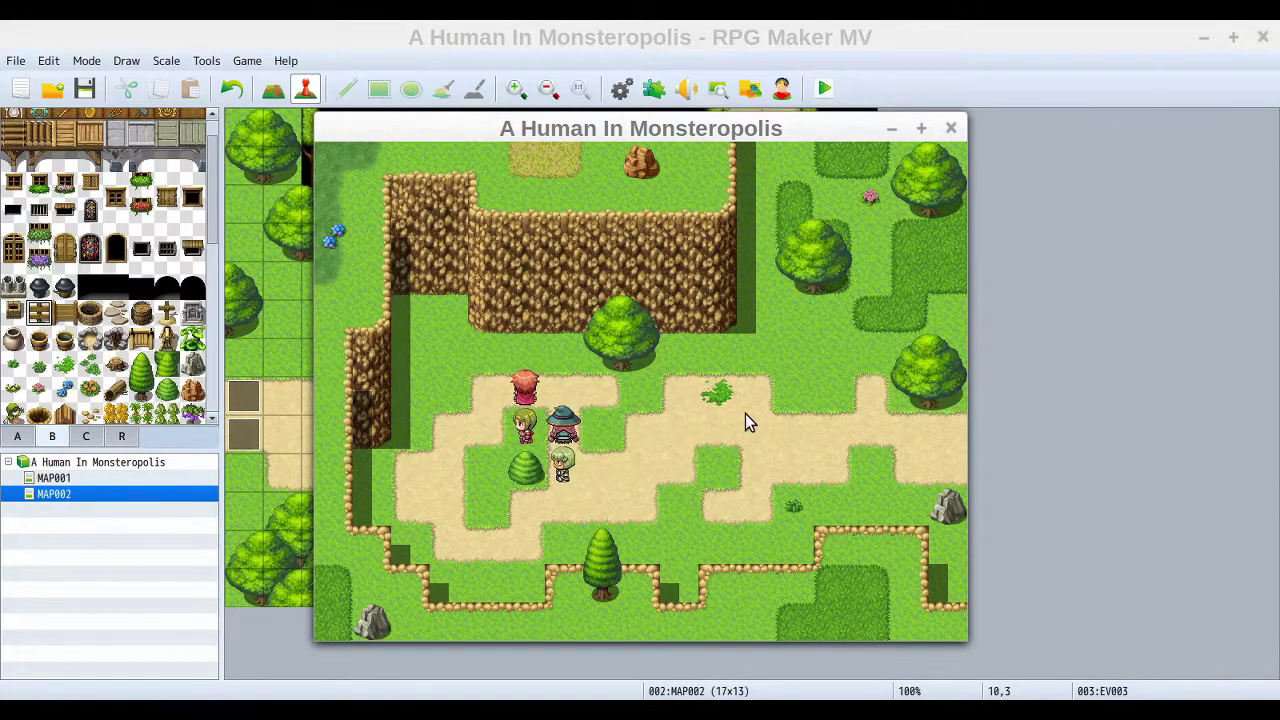
left_click(738, 419)
left_click(606, 484)
left_click(520, 395)
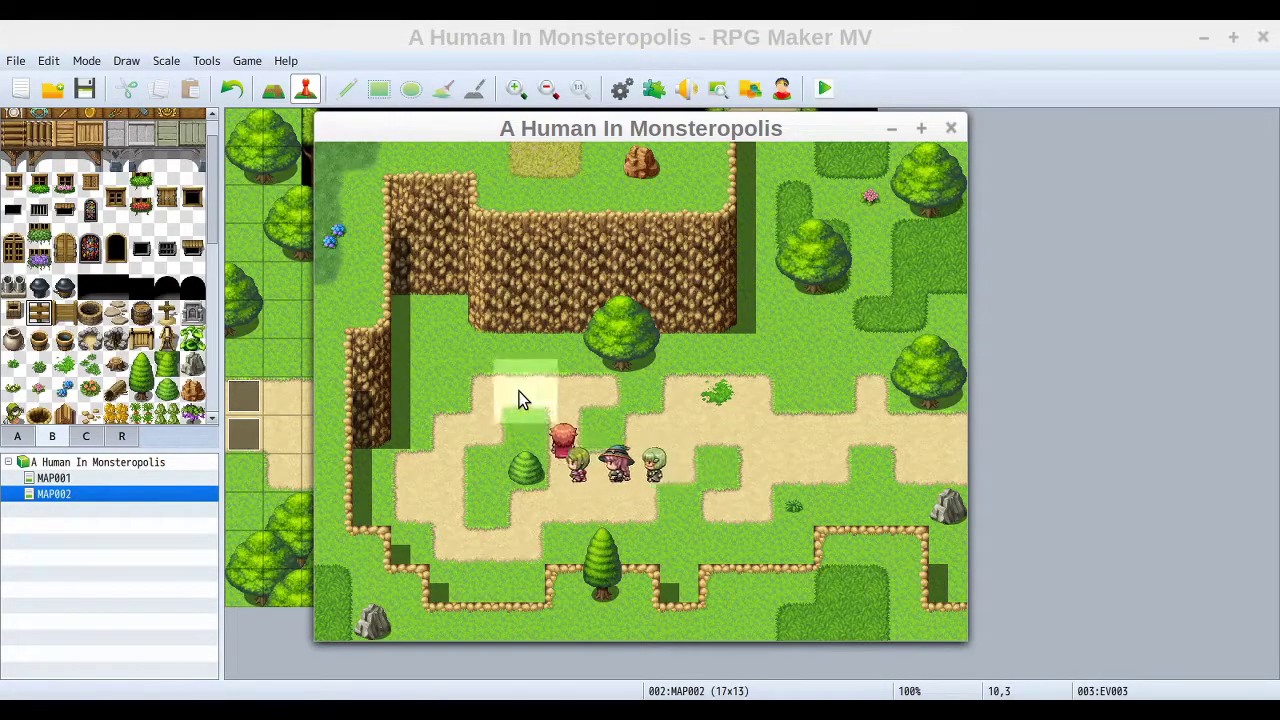
left_click(756, 436)
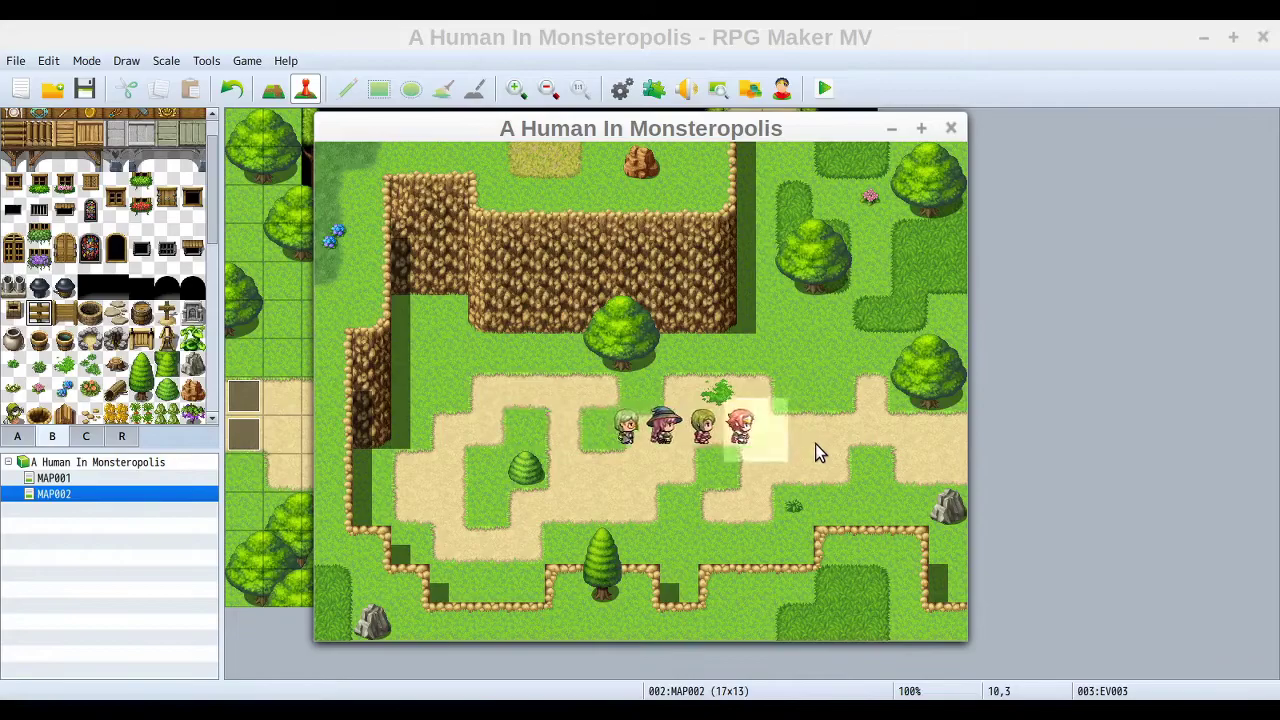
left_click(595, 470)
left_click(567, 397)
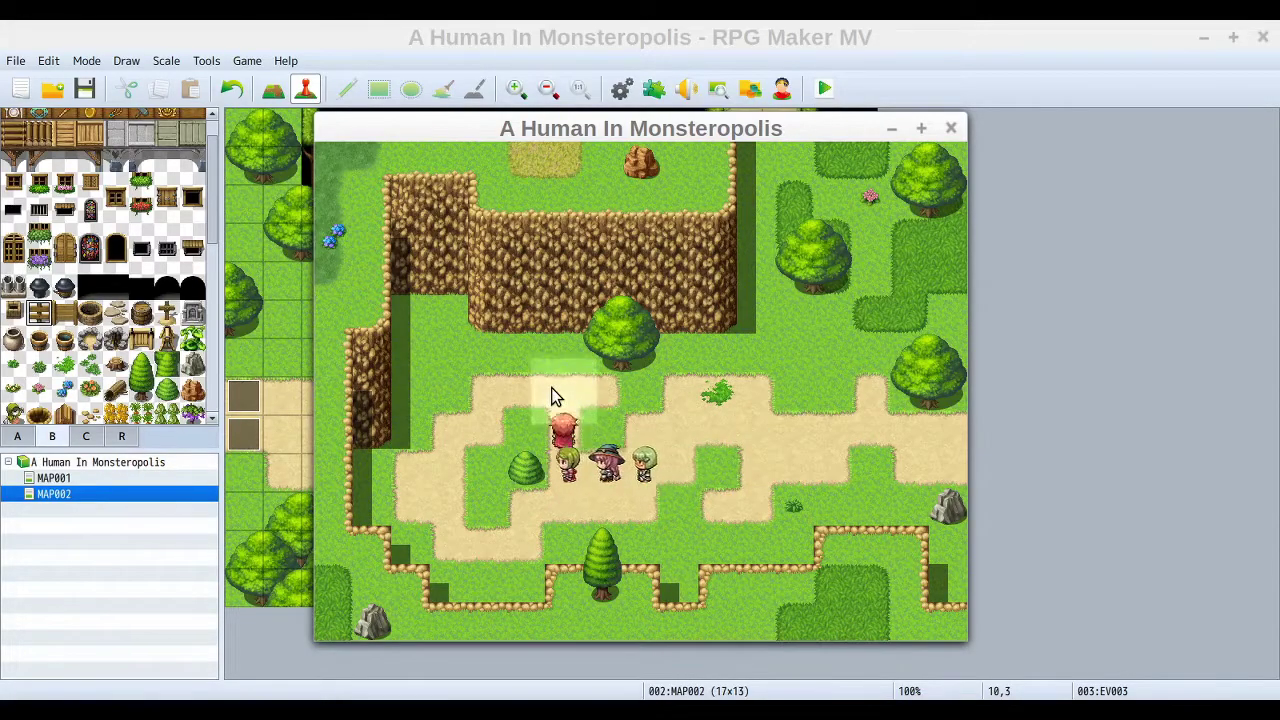
left_click(726, 462)
left_click(793, 393)
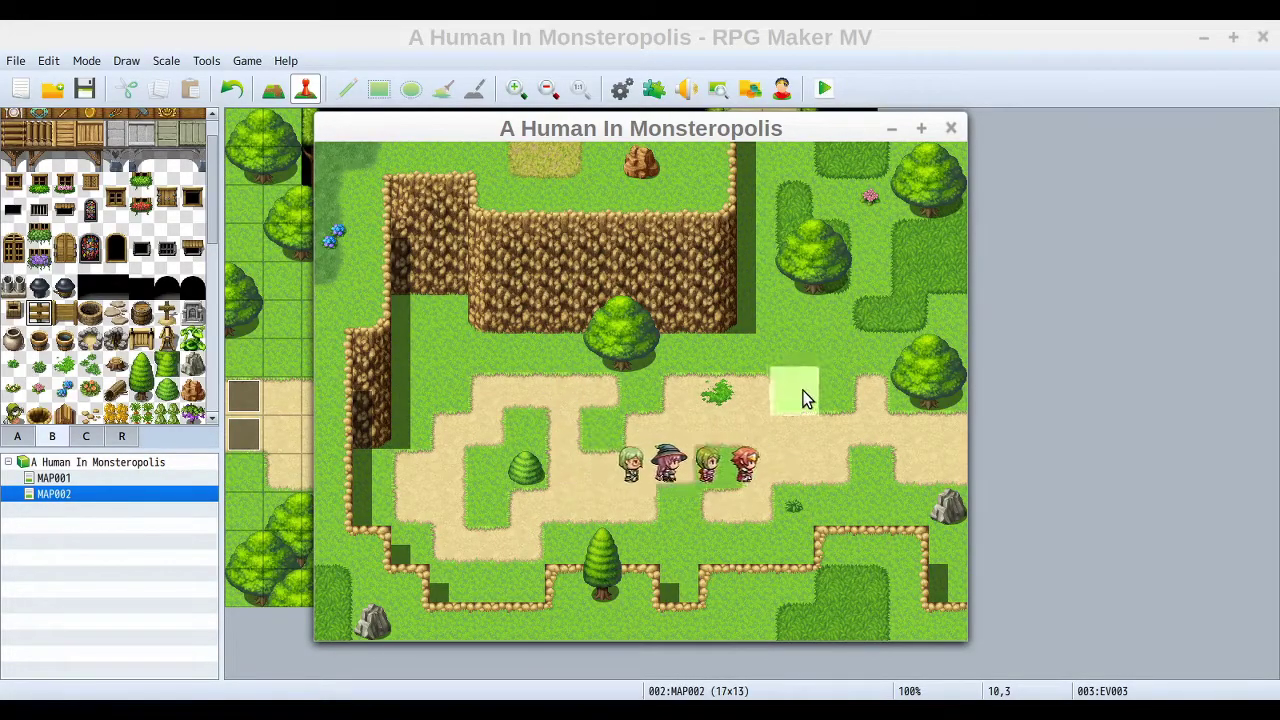
left_click(516, 407)
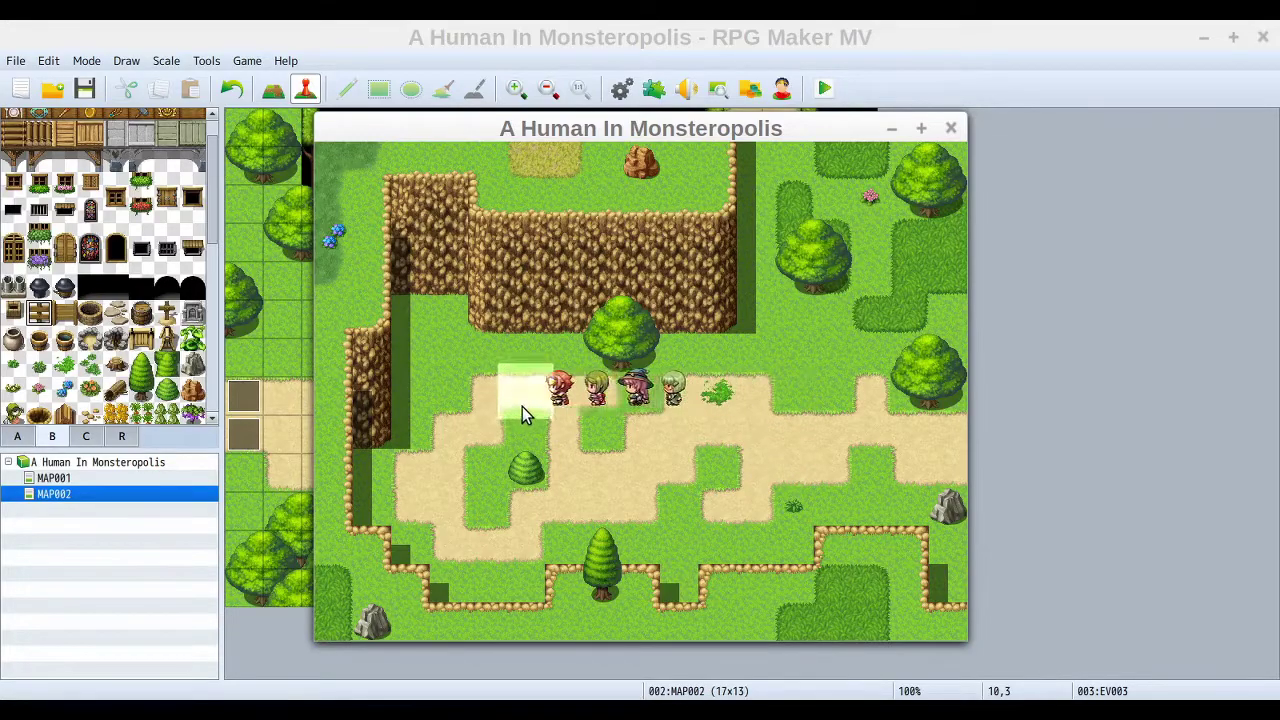
left_click(743, 446)
left_click(812, 390)
left_click(551, 406)
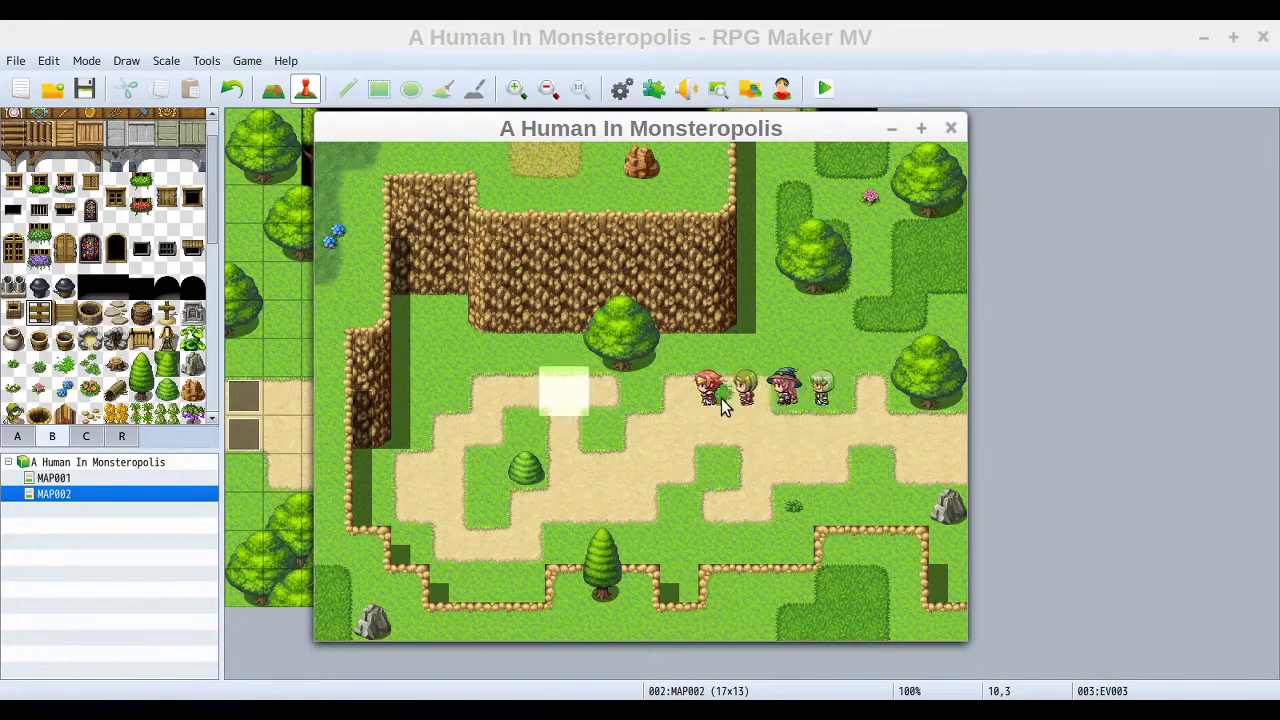
left_click(755, 432)
left_click(605, 462)
left_click(756, 392)
left_click(720, 462)
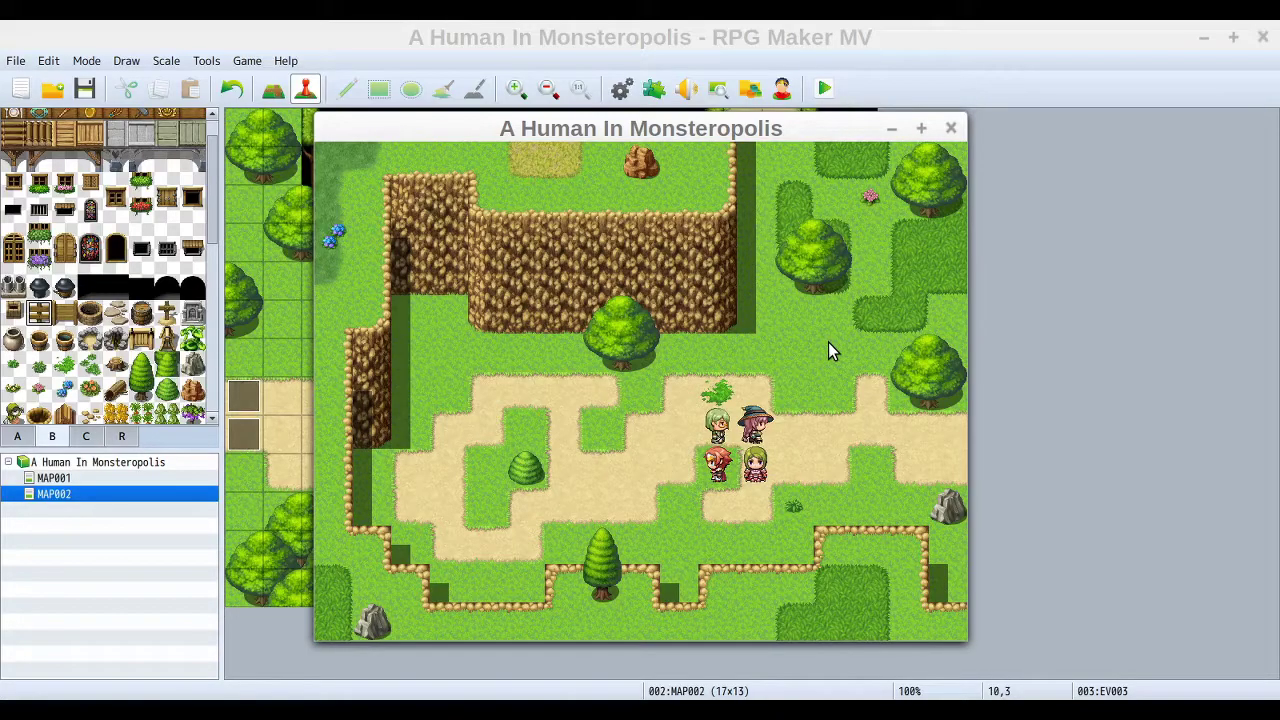
Return to directional movement and walk the party back and forth along the dirt path
key("Left")
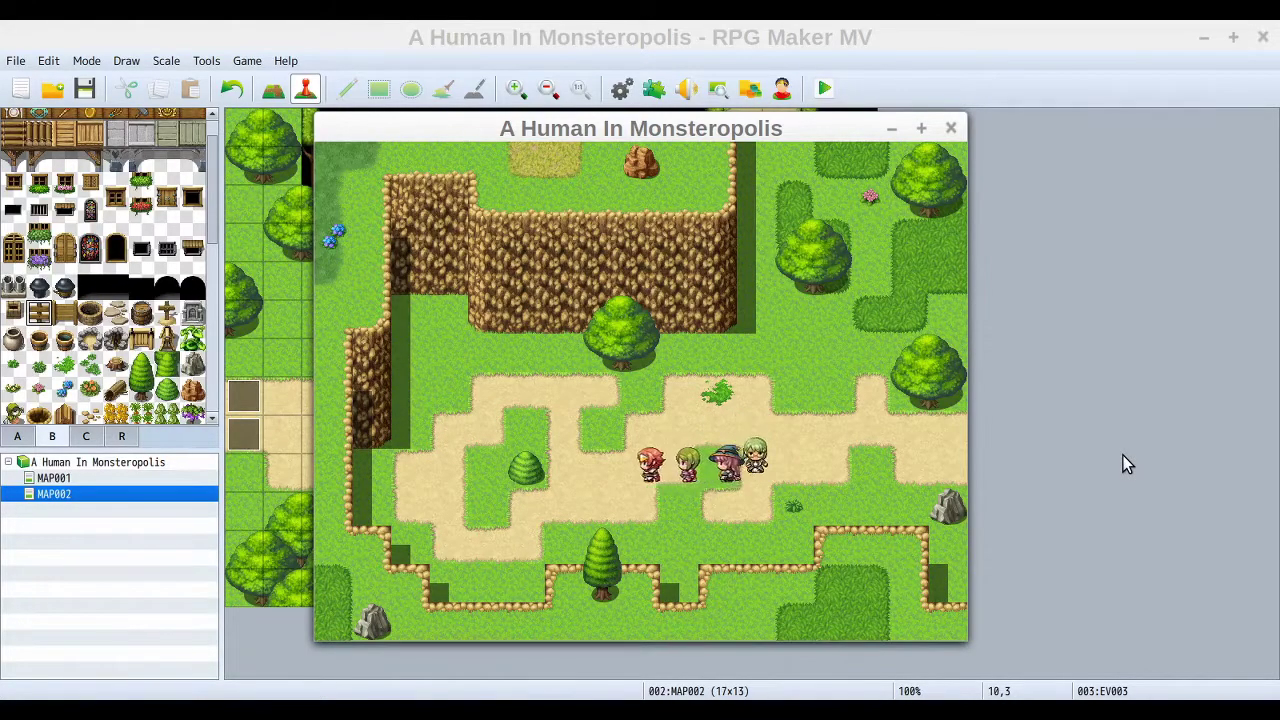
key("Up")
key("Right")
key("Right")
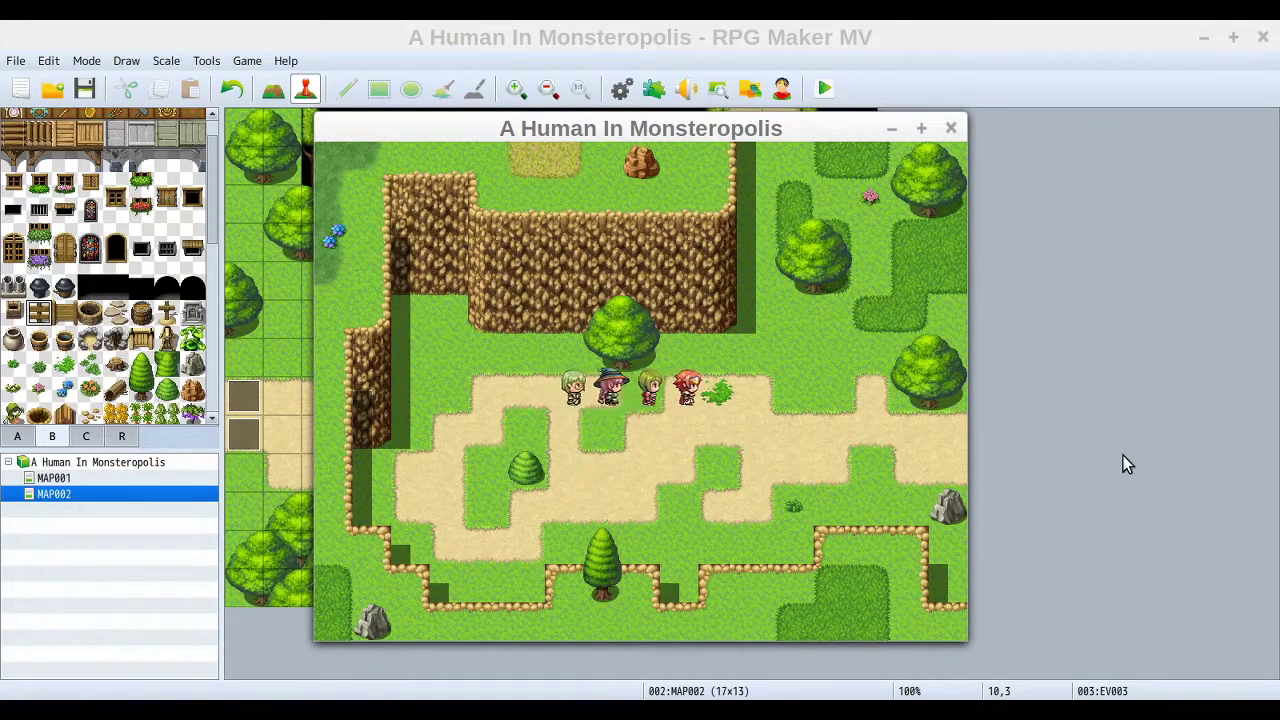
key("Left")
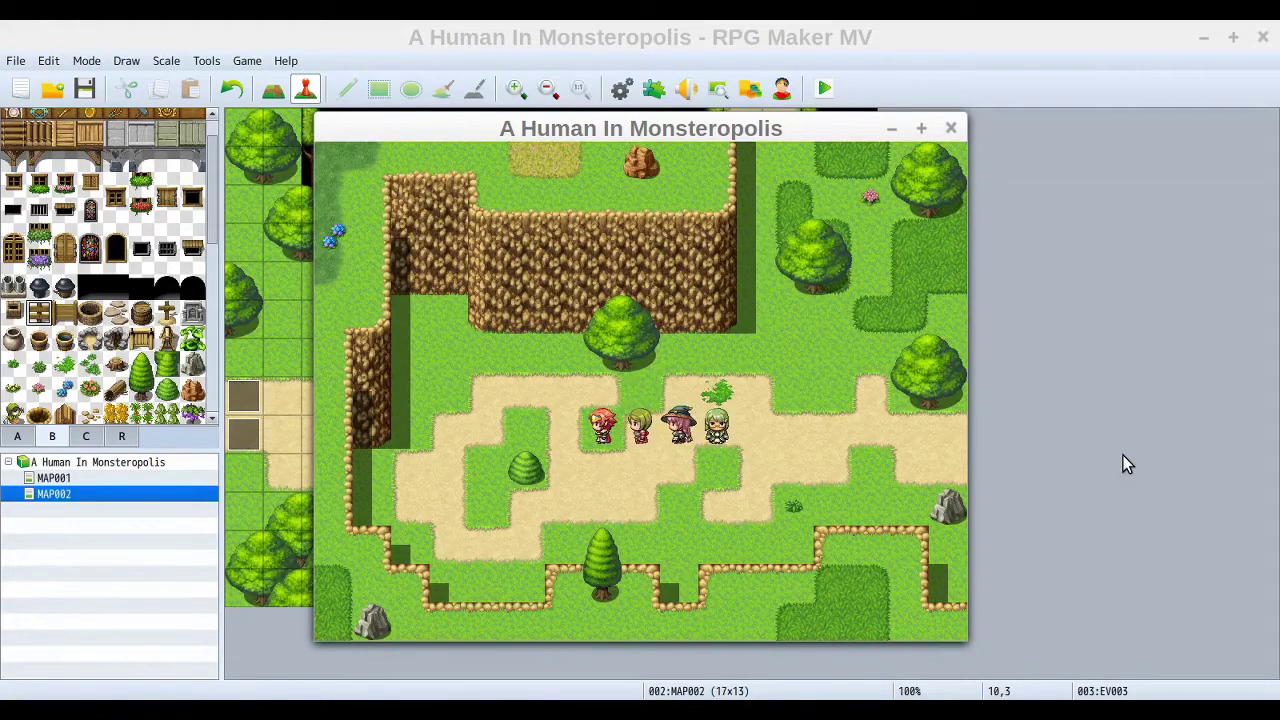
key("Right")
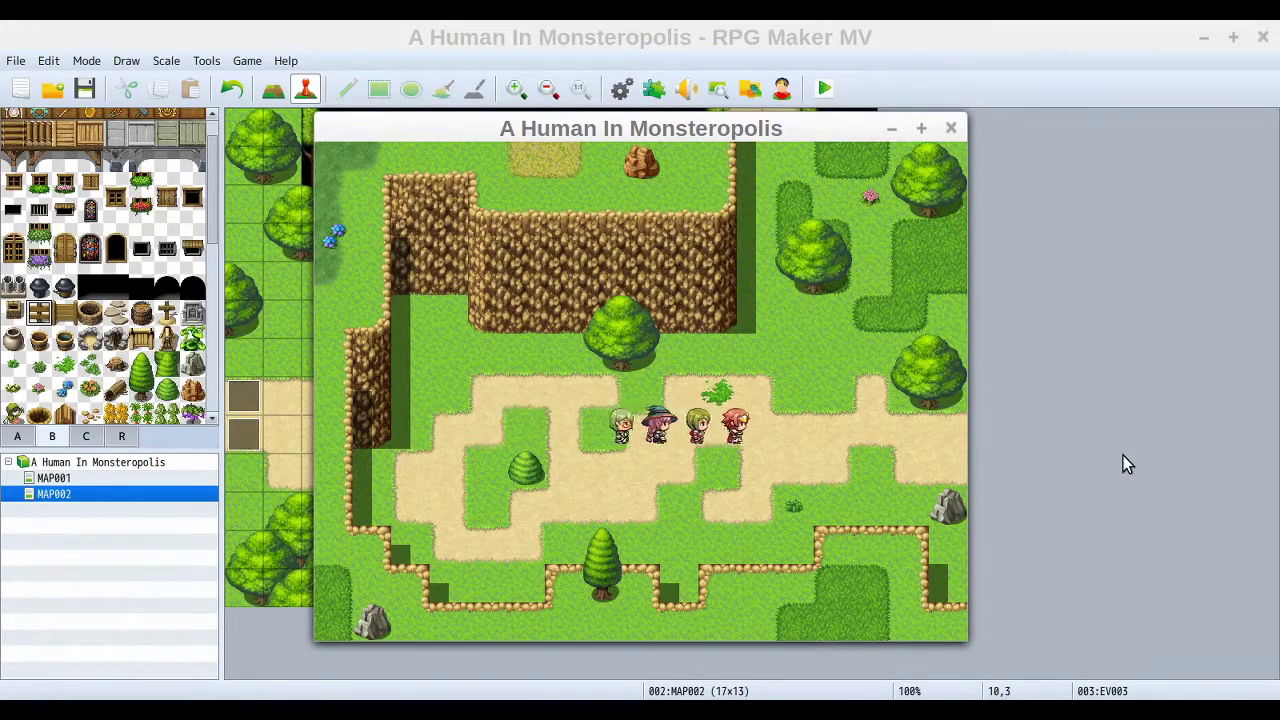
key("Left")
key("Right")
key("Down")
key("Left")
key("Up")
key("Left")
key("Right")
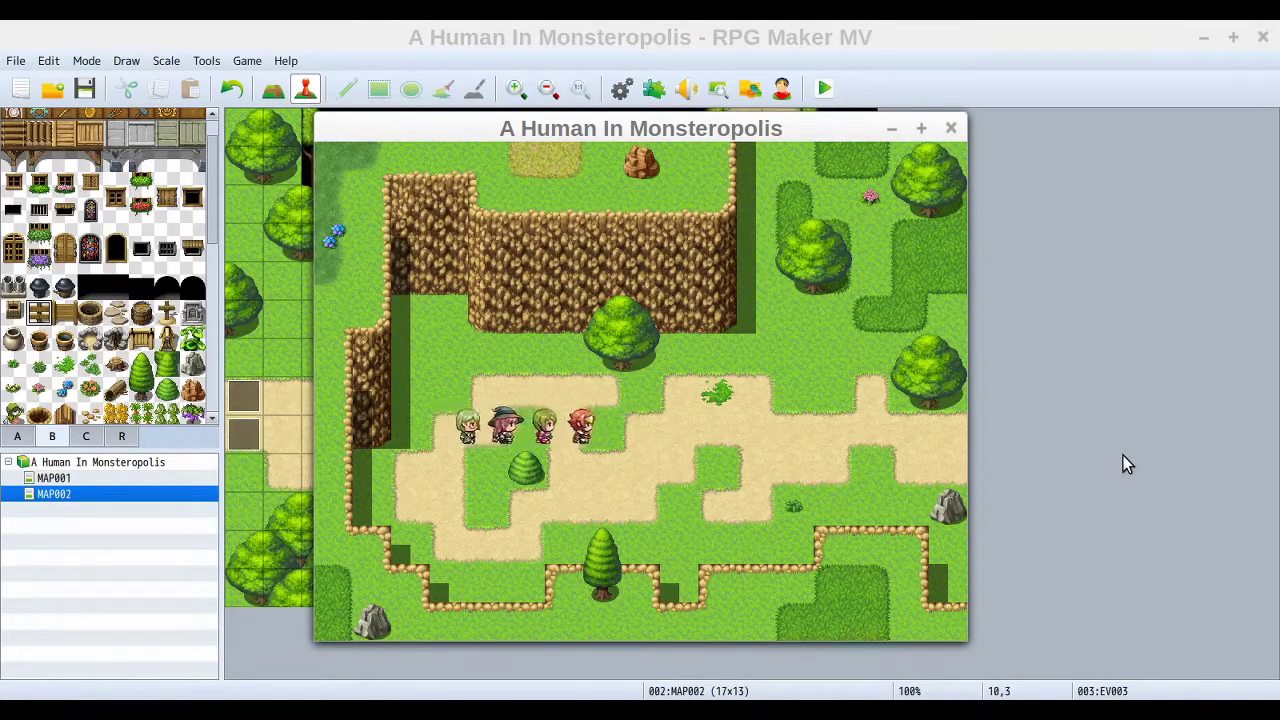
key("Down")
key("Left")
key("Up")
key("Right")
key("Down")
key("Left")
key("Left")
key("Up")
key("Right")
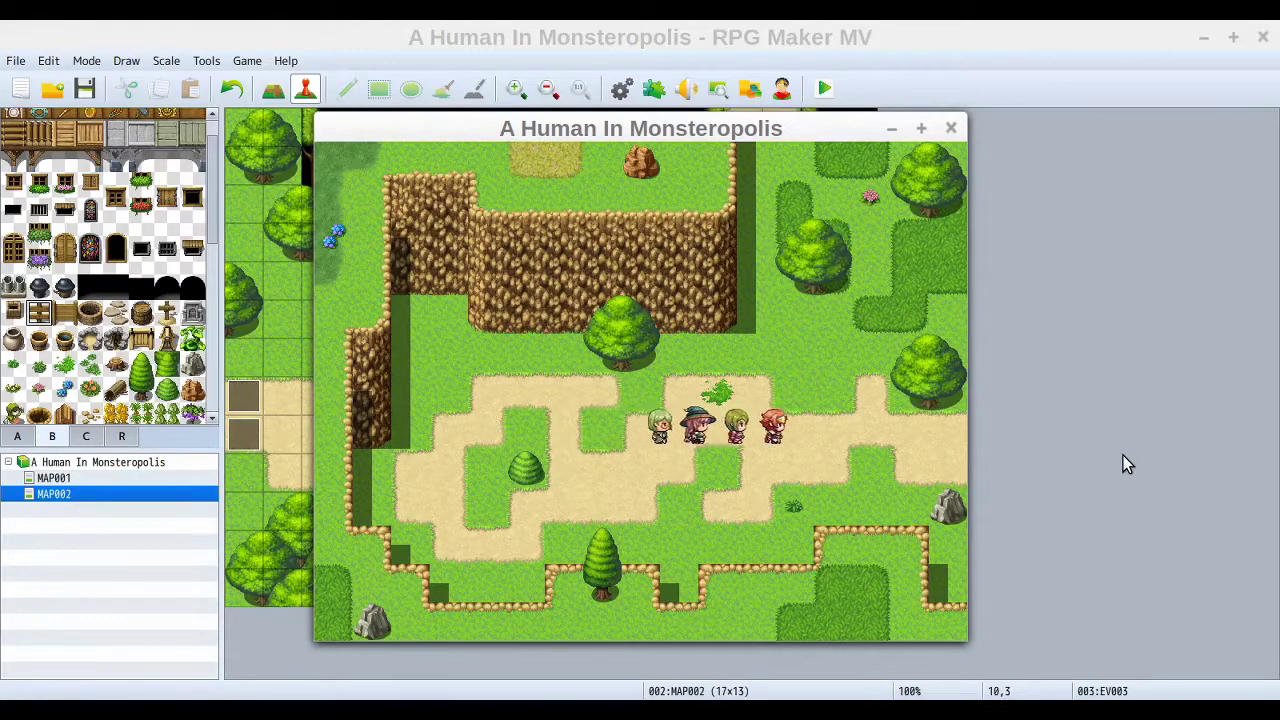
key("Left")
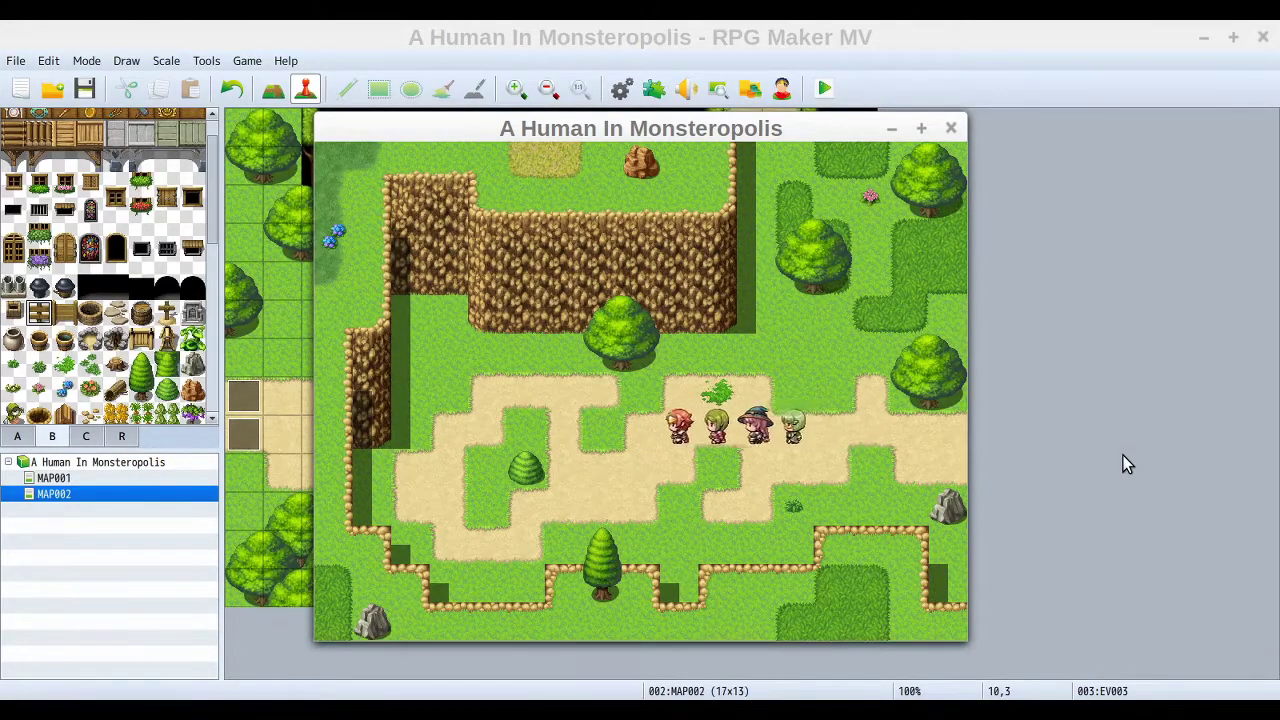
Walk the party east into the second map and test movement around the trees below the forest edge
key("Right")
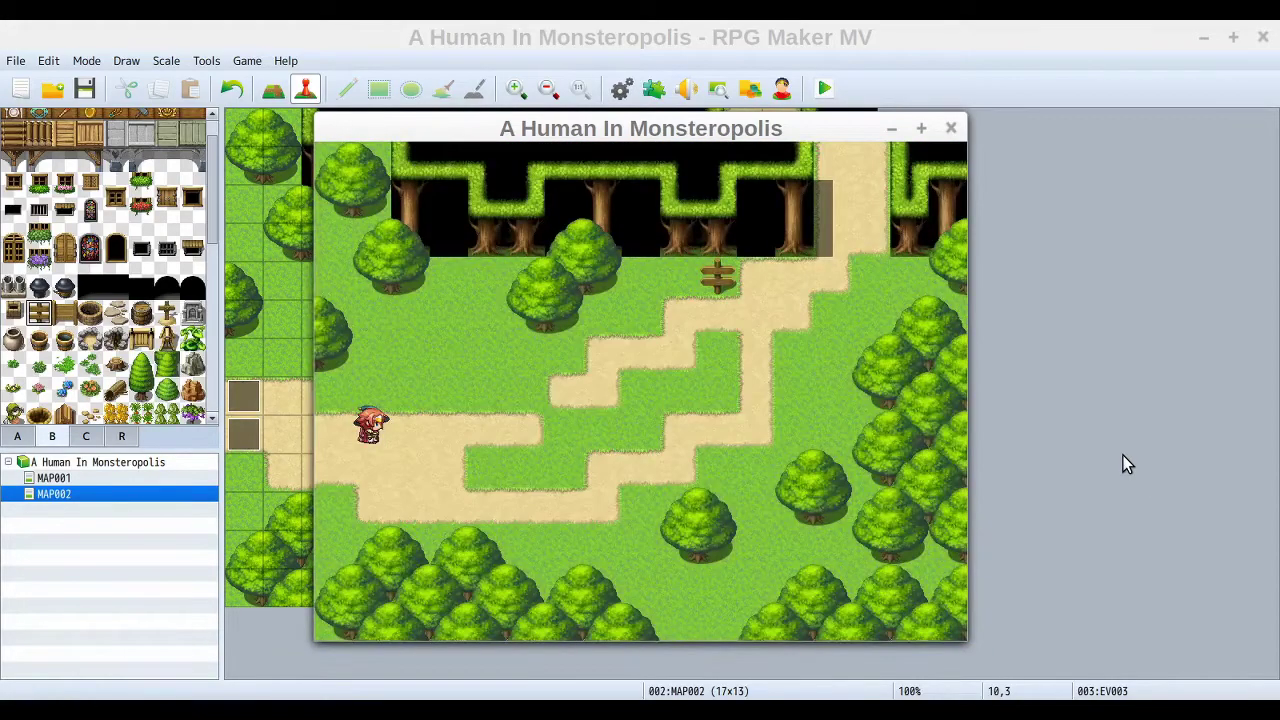
left_click(579, 392)
left_click(675, 358)
left_click(642, 281)
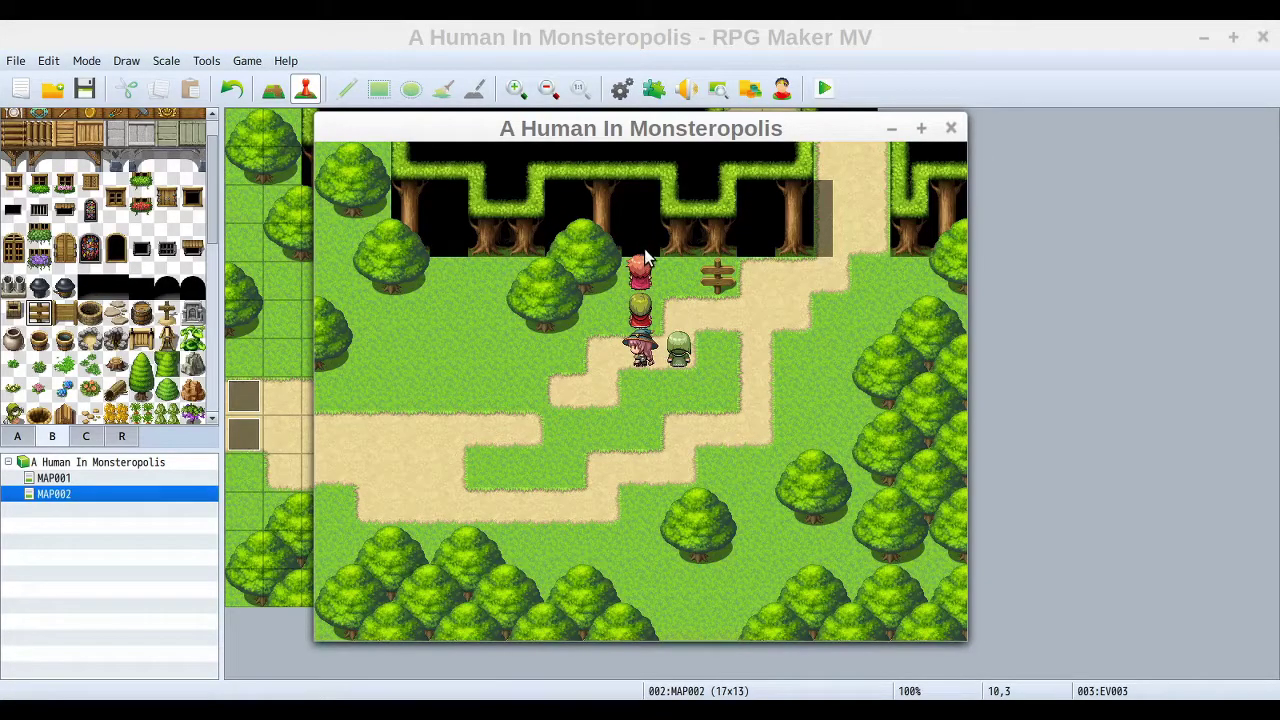
left_click(443, 238)
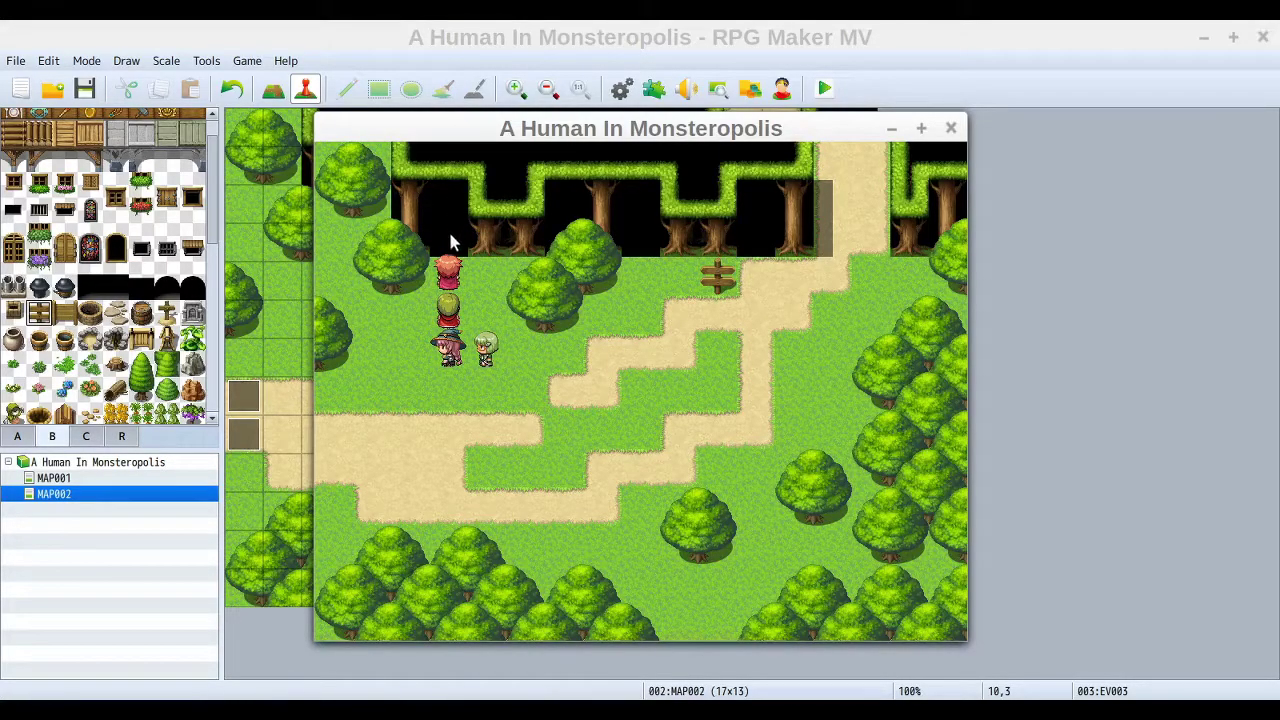
left_click(488, 330)
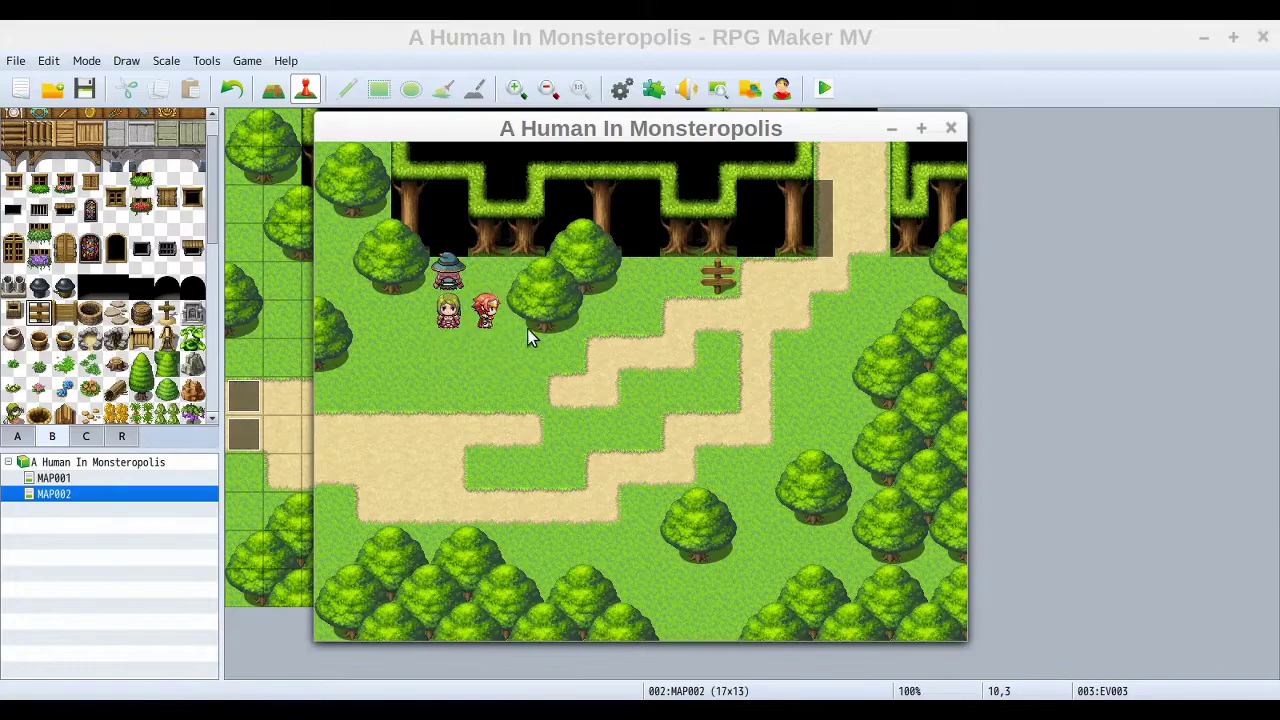
left_click(520, 236)
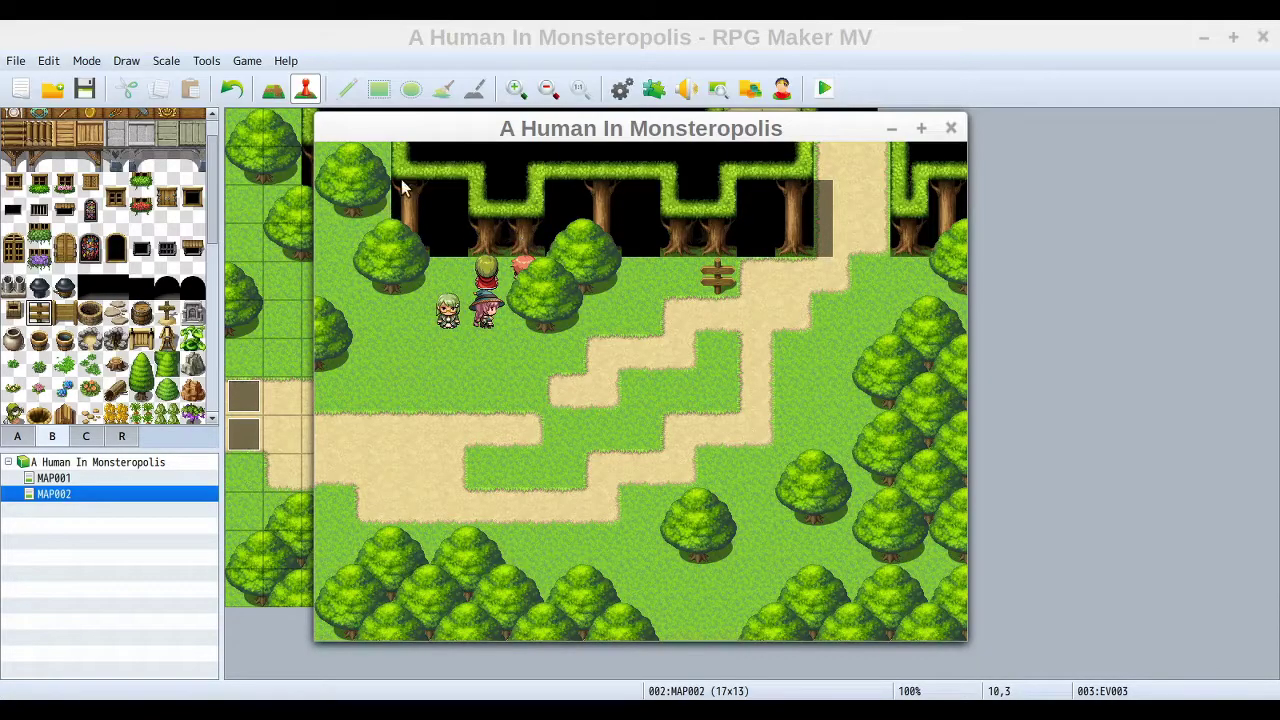
left_click(500, 351)
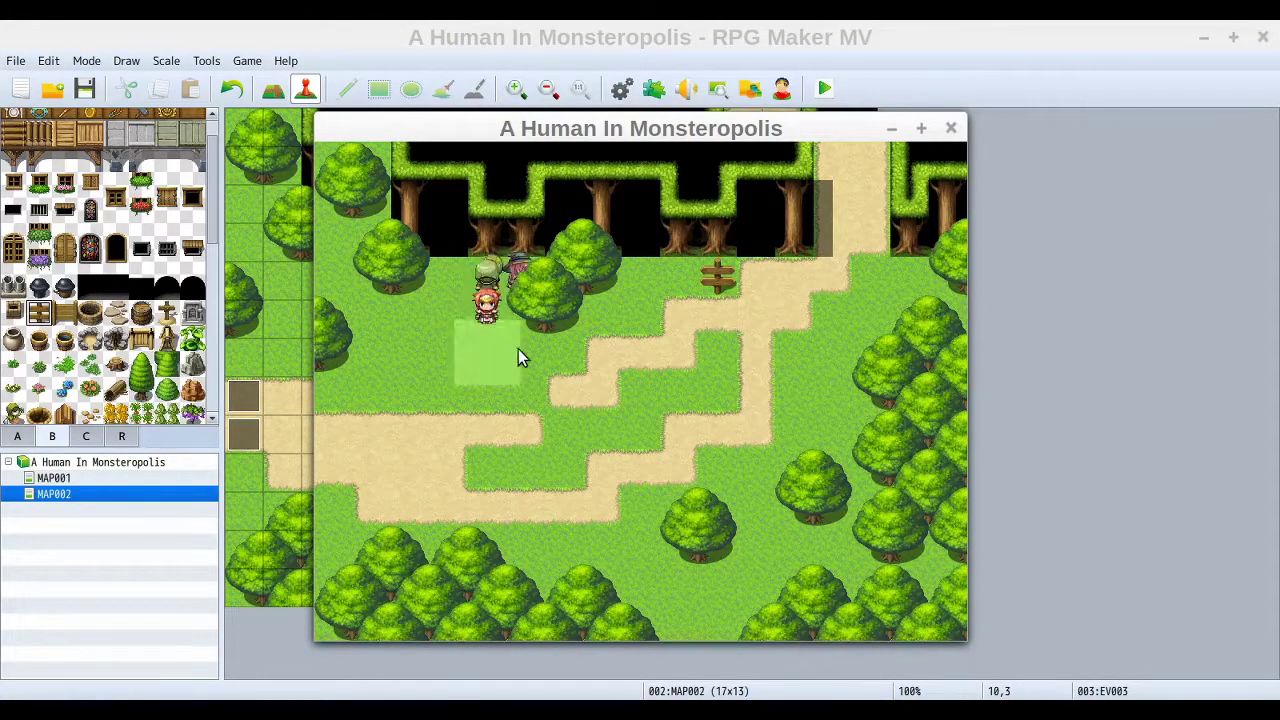
left_click(650, 356)
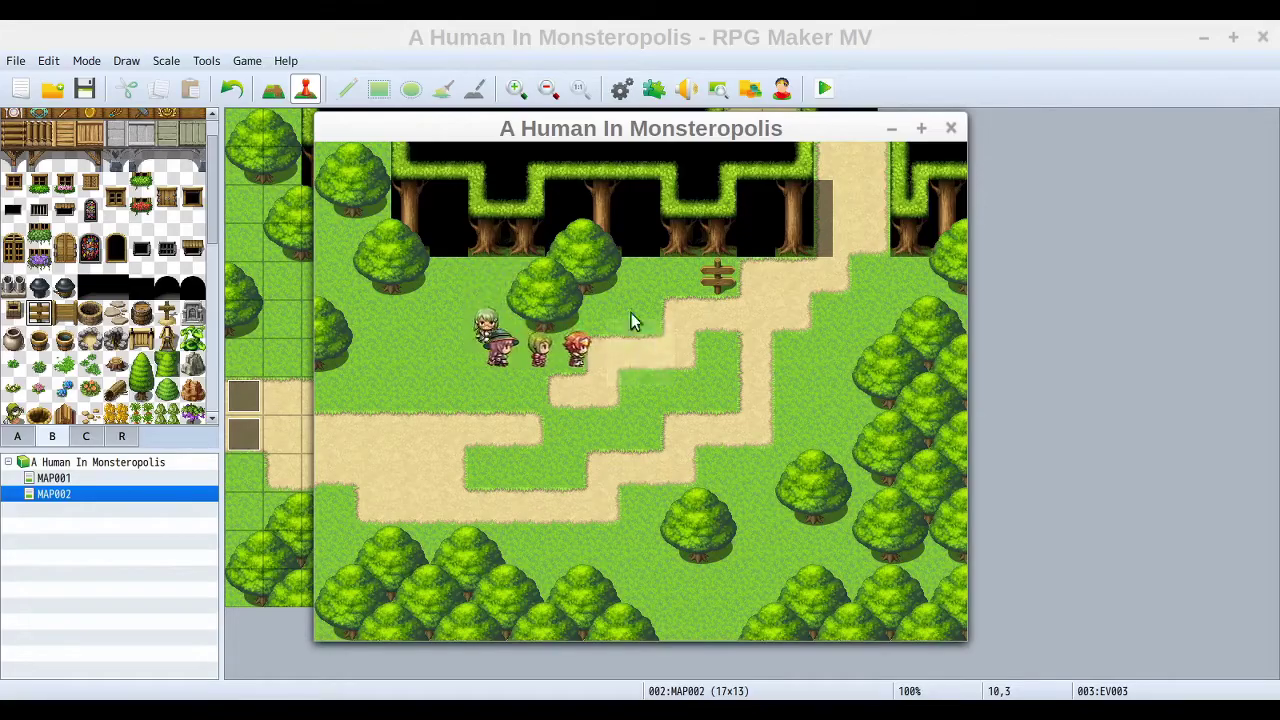
Test movement on the tiles around the signpost and bring the party to the path tile directly east of it
left_click(672, 240)
left_click(780, 355)
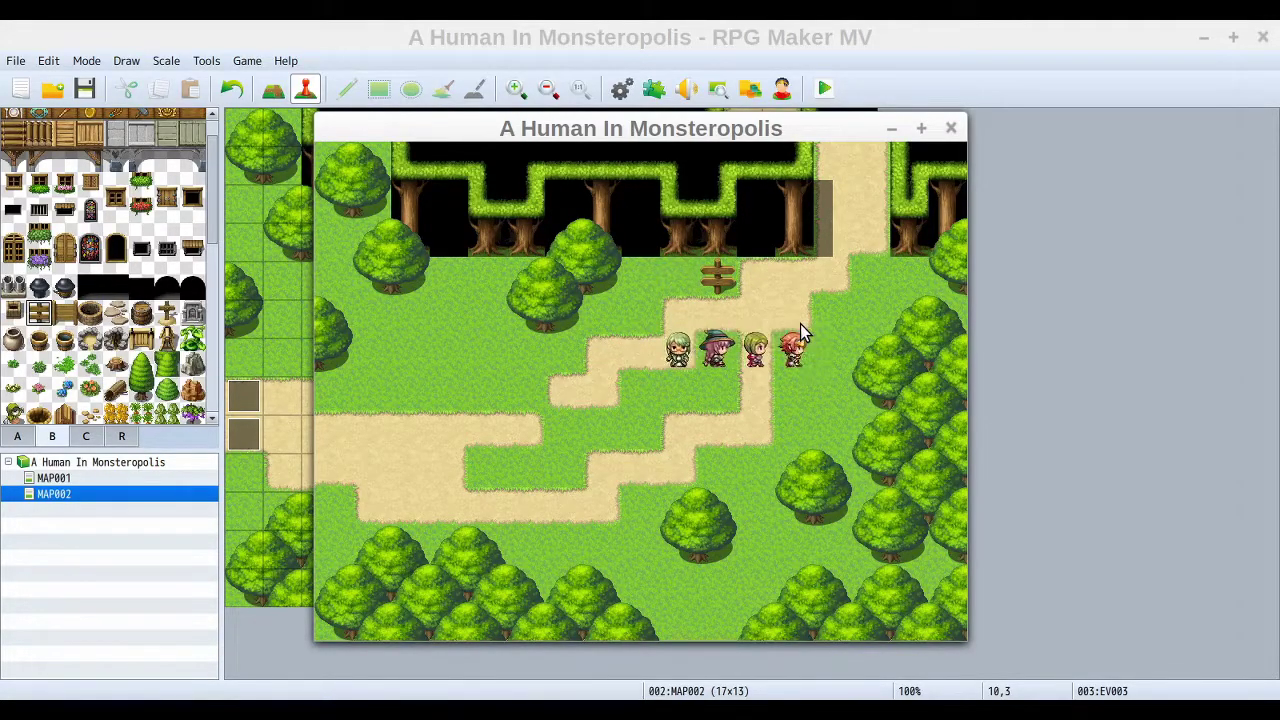
left_click(800, 324)
left_click(680, 310)
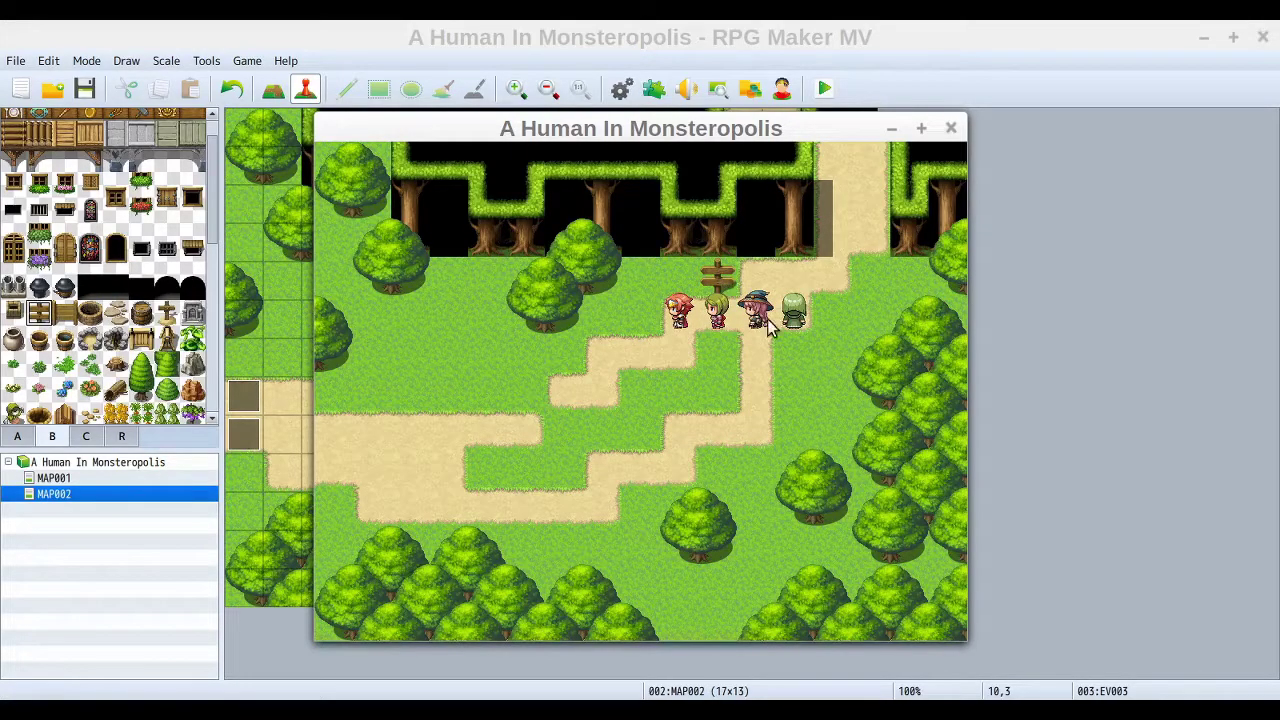
left_click(779, 378)
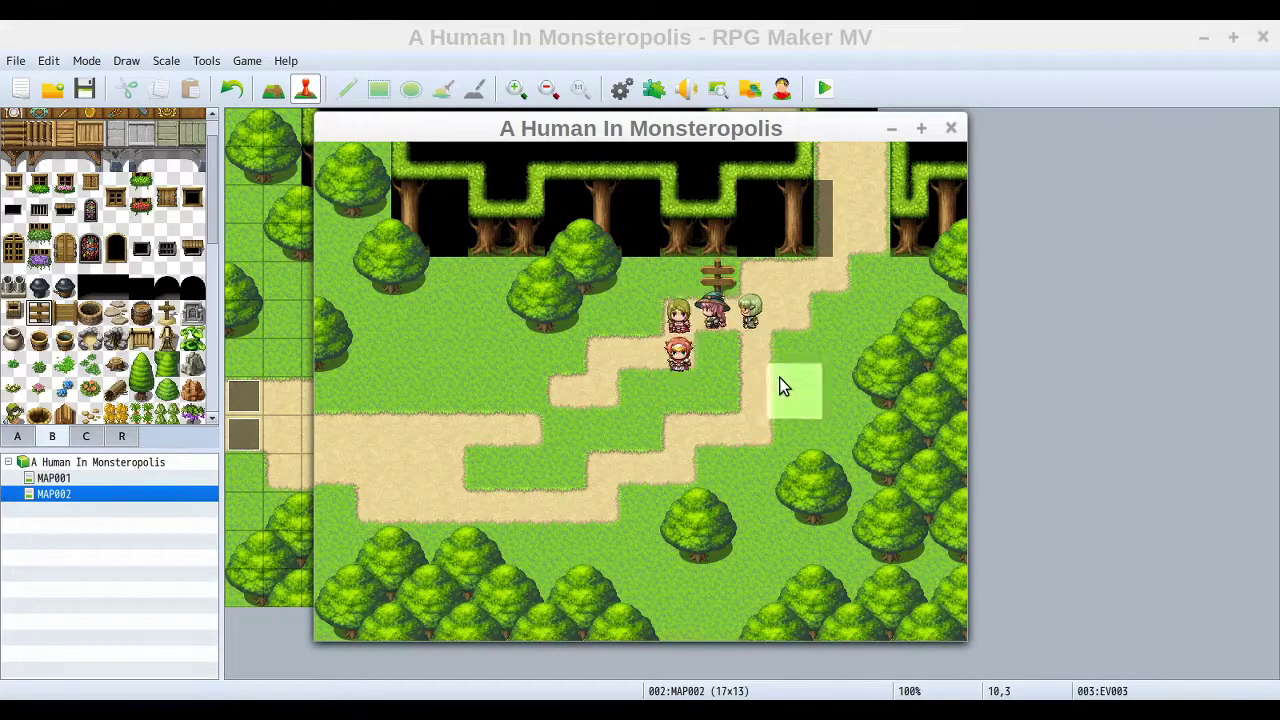
left_click(771, 284)
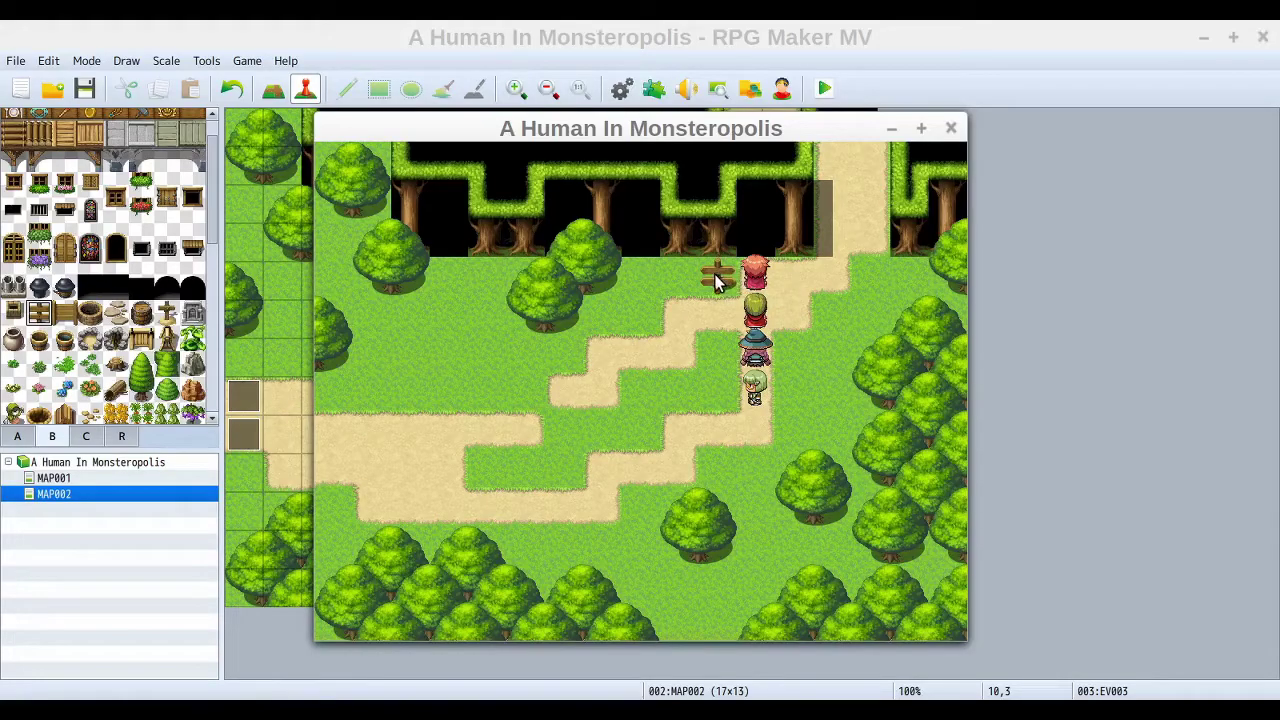
Interact with the signpost to show its message, dismiss it, and end the playtest
left_click(716, 283)
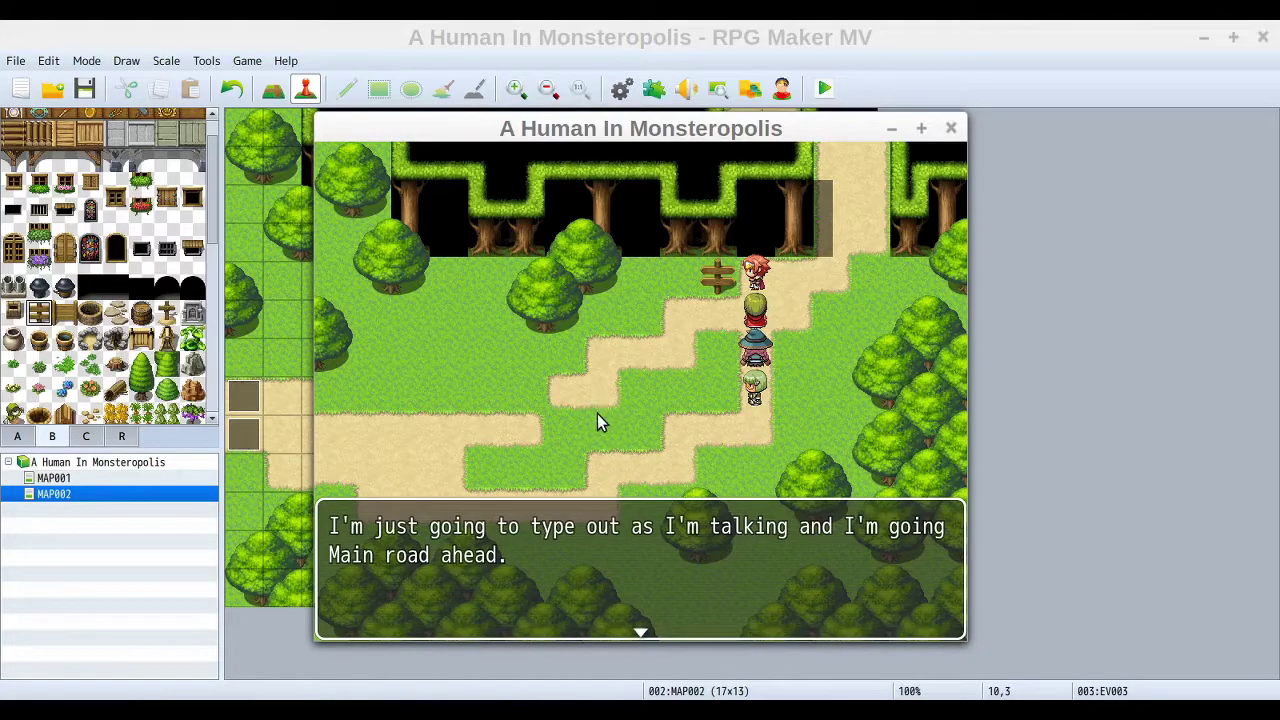
left_click(645, 431)
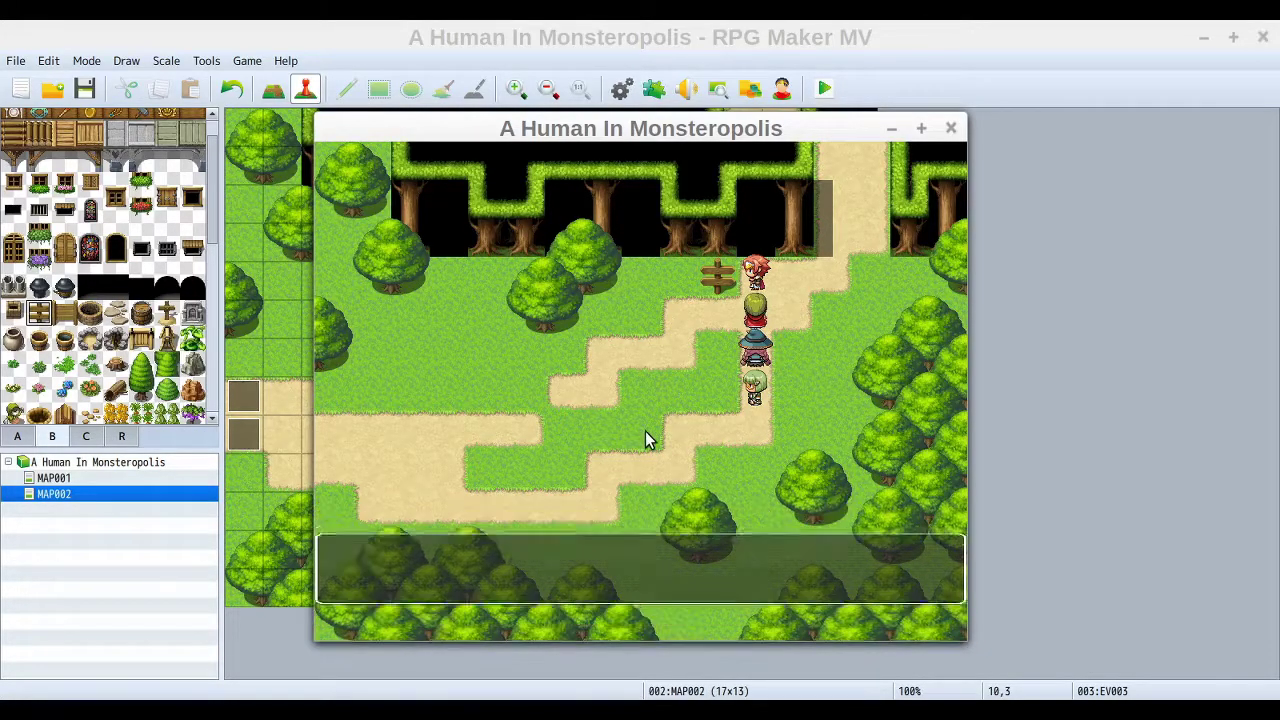
left_click(946, 133)
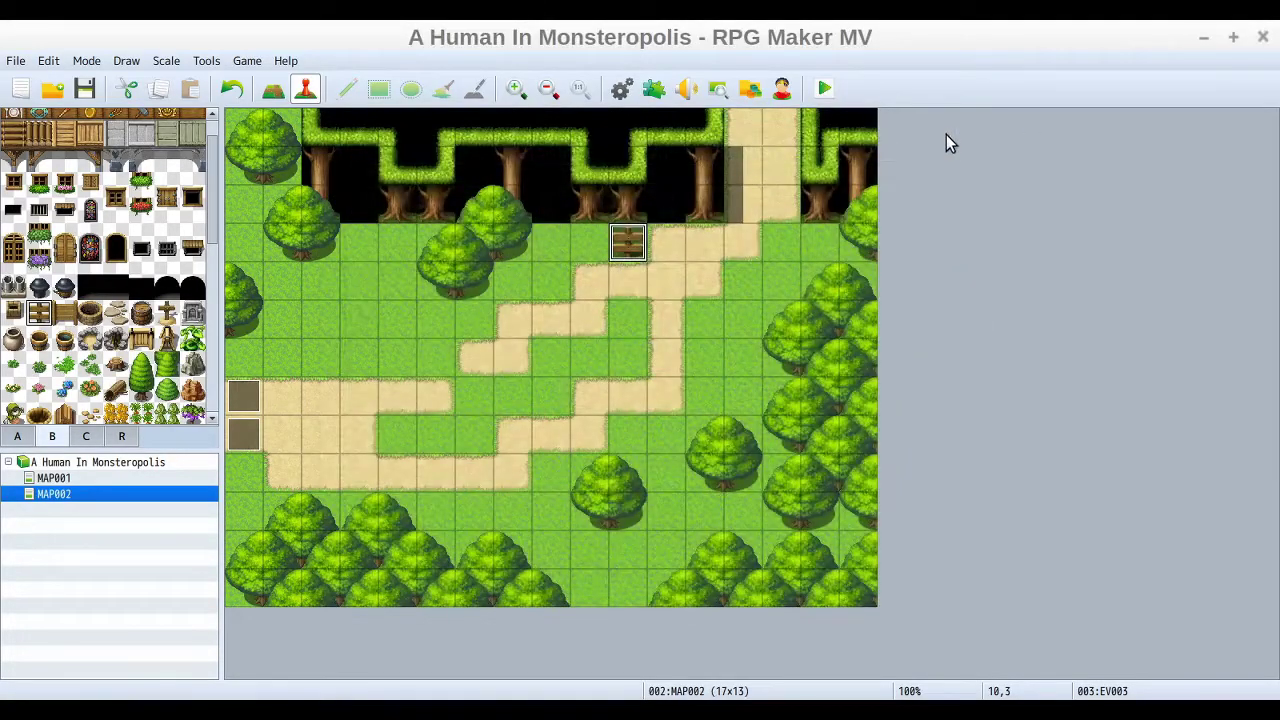
Open the text message of the signpost event on MAP002 for editing
double_click(626, 243)
left_click(633, 201)
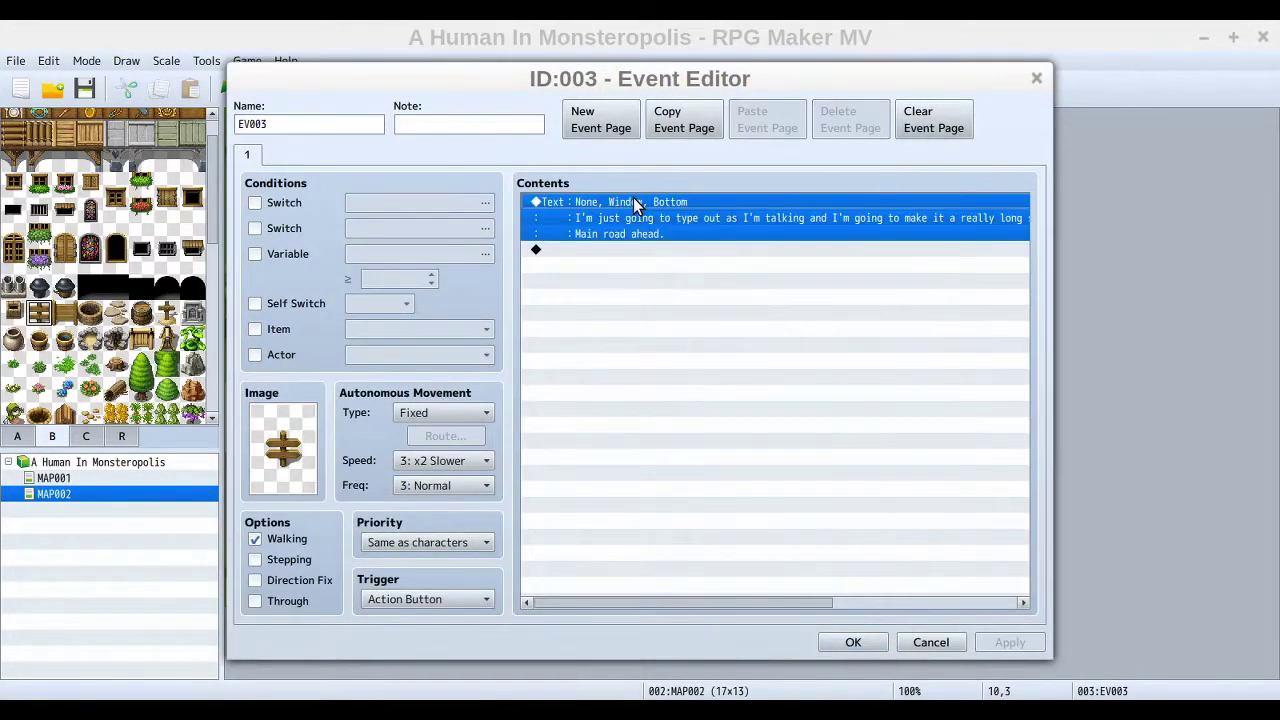
double_click(633, 201)
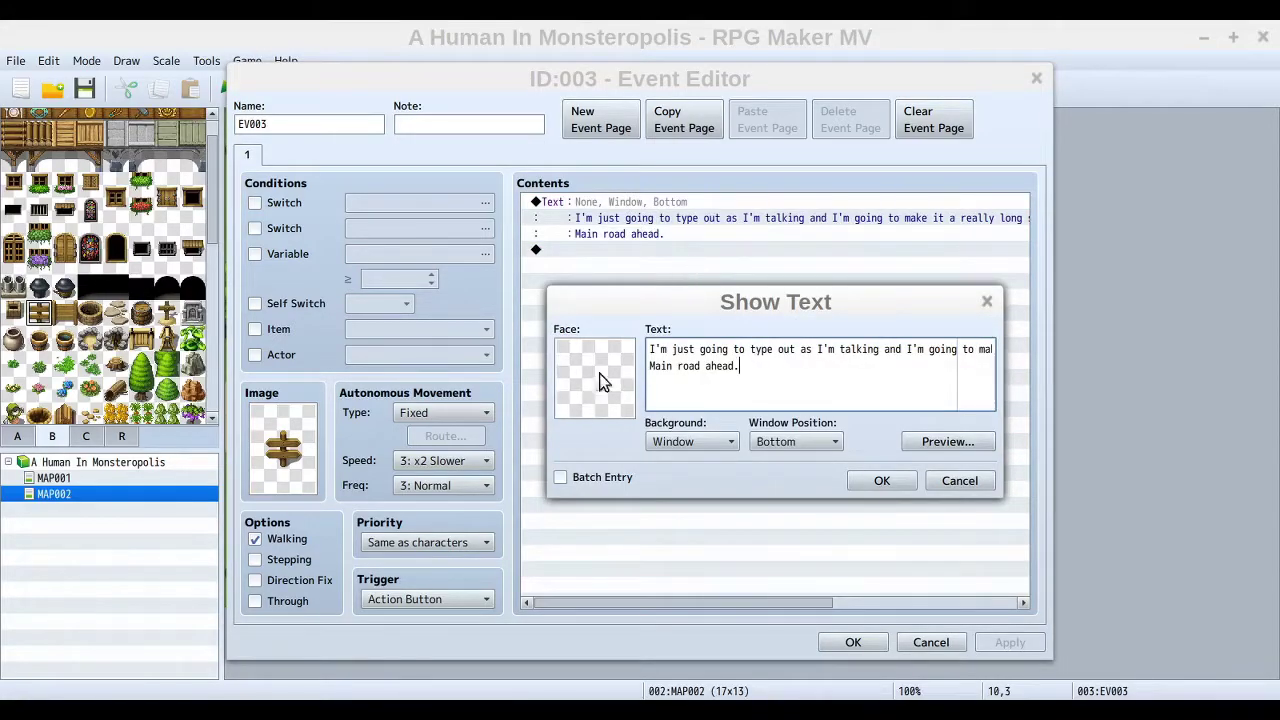
Assign the red-haired Actor1 face to the signpost message and preview how the text fits beside it
double_click(582, 373)
left_click(556, 256)
double_click(700, 282)
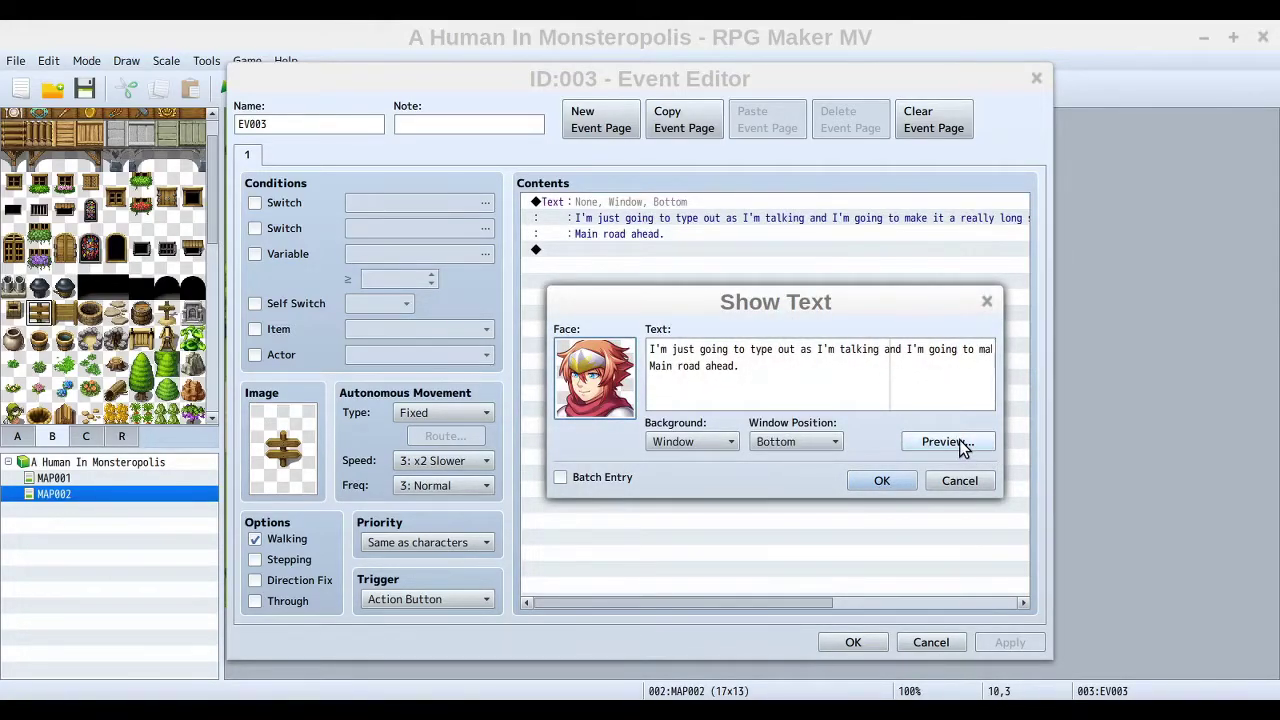
left_click(959, 446)
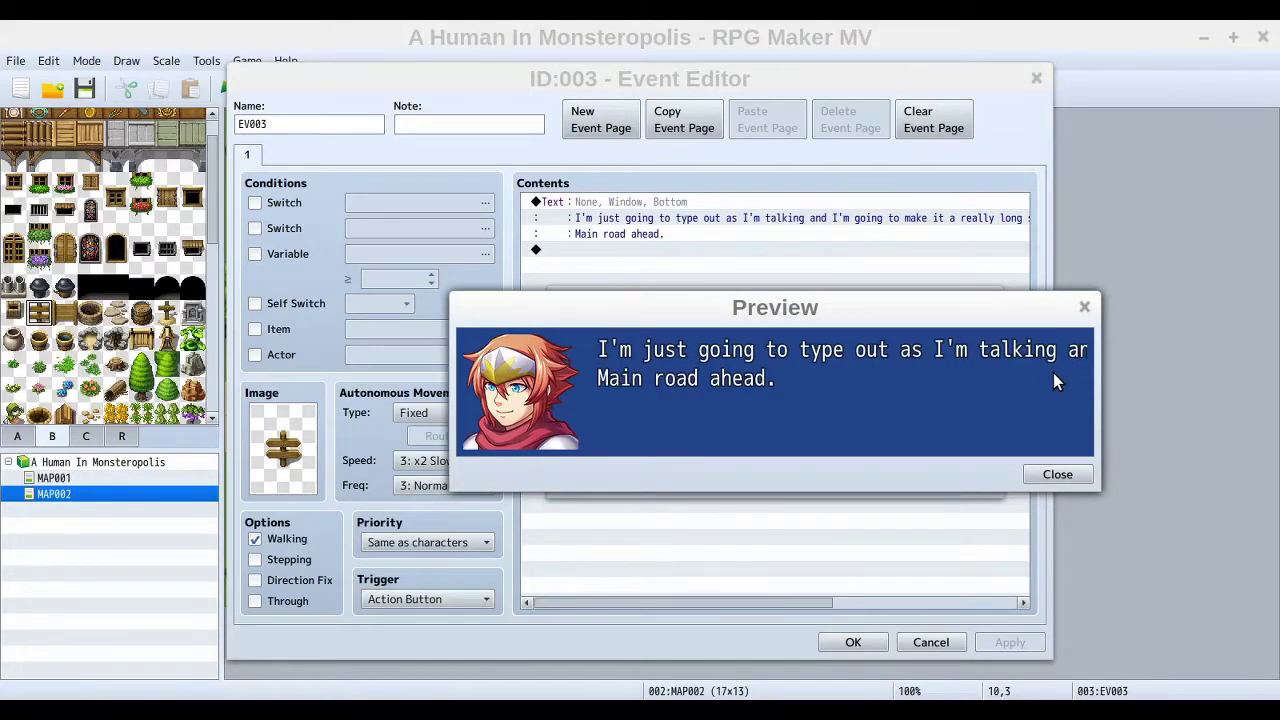
left_click(1053, 472)
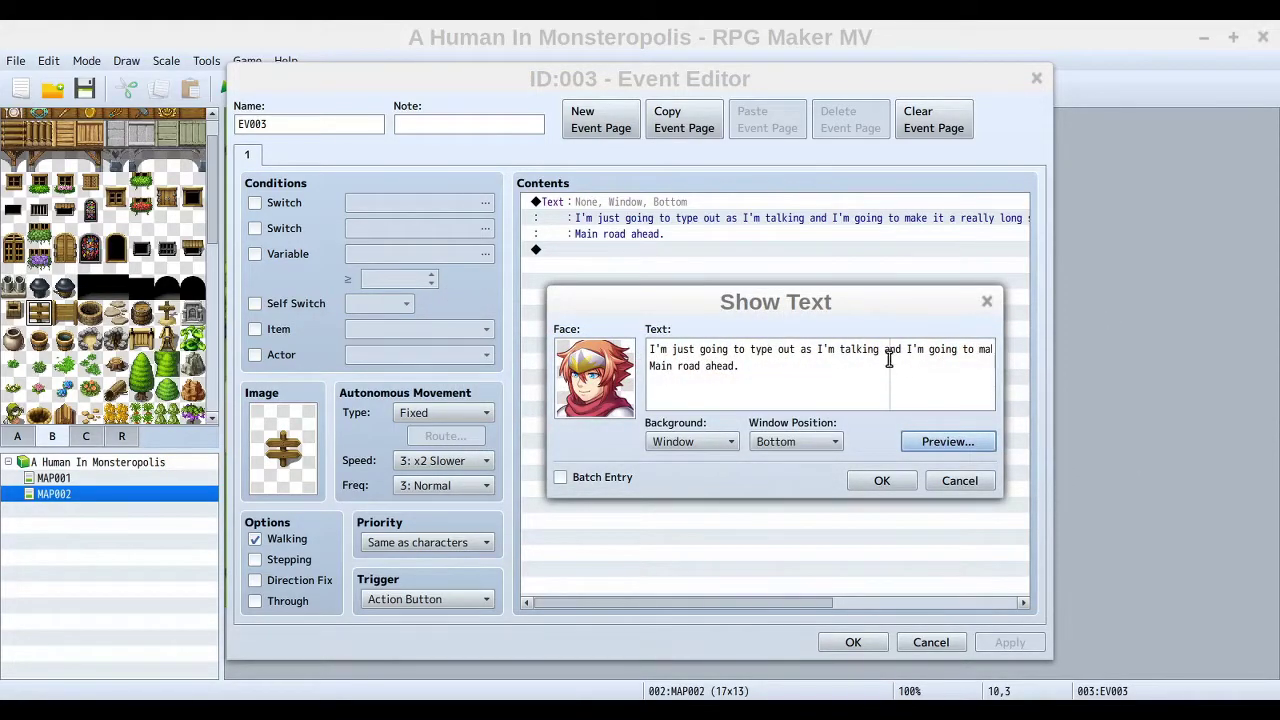
Reset the signpost message's face image to (None)
double_click(606, 378)
left_click(562, 244)
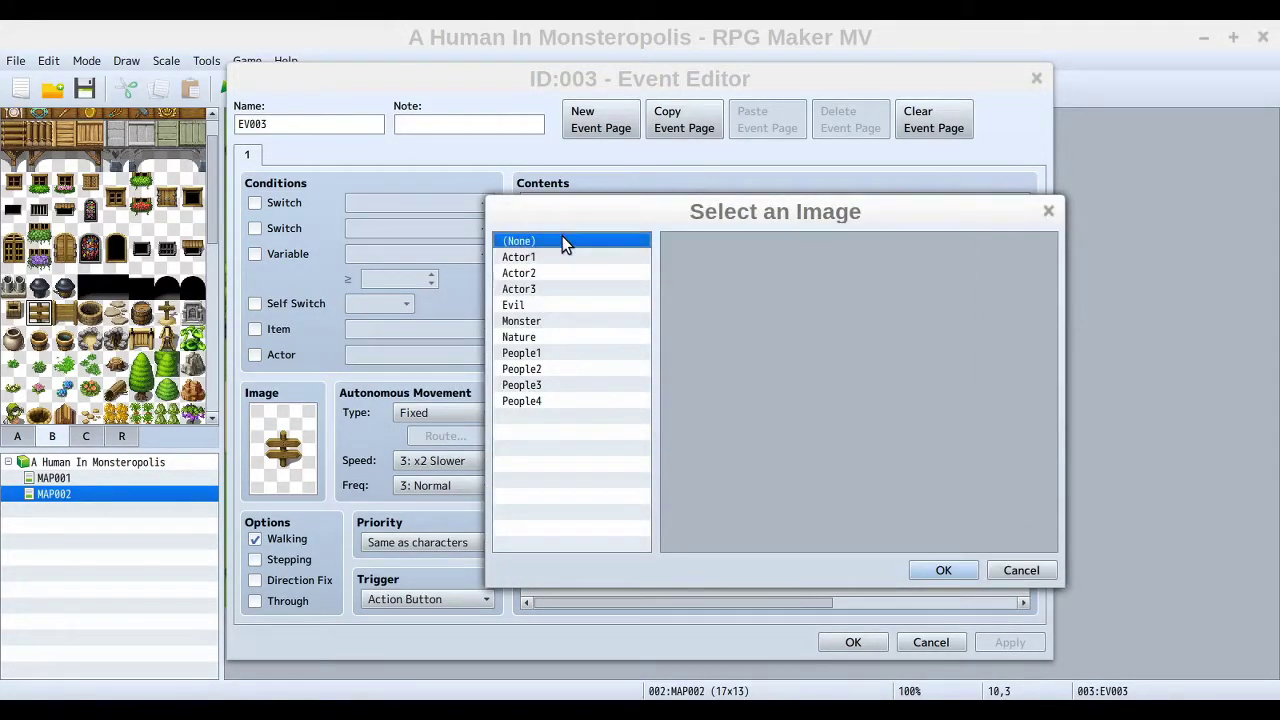
left_click(965, 571)
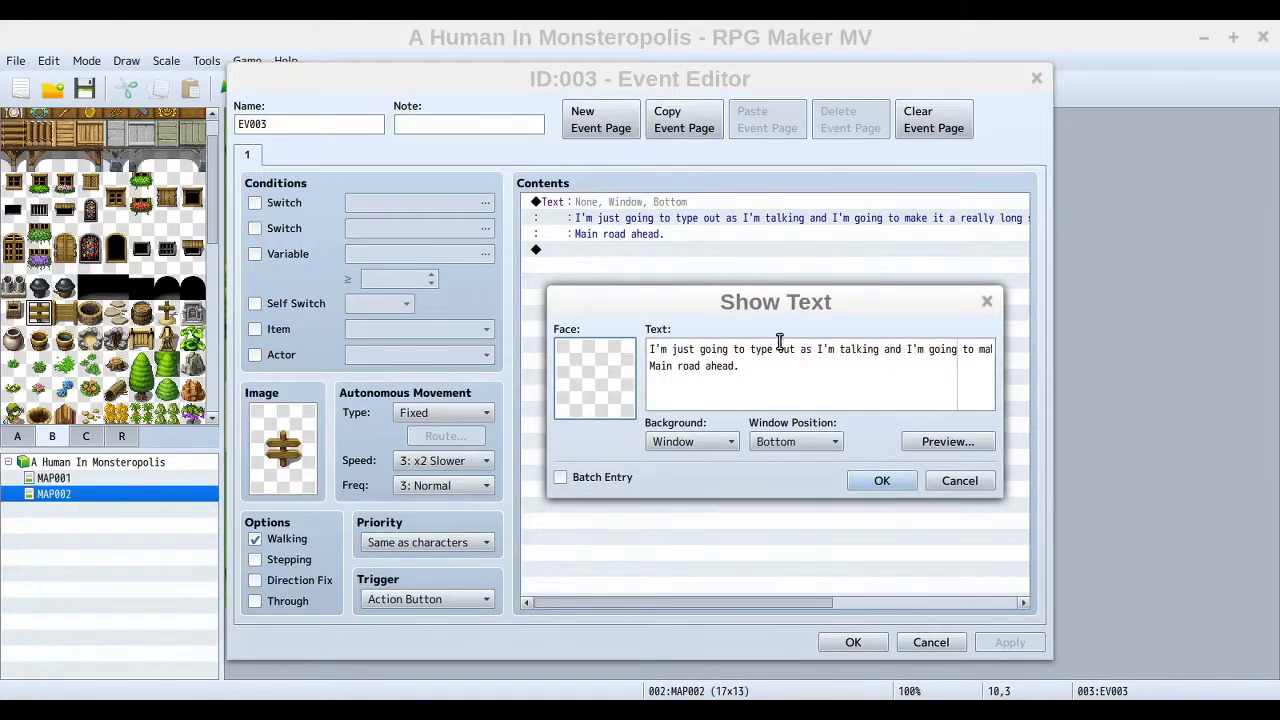
Delete the long first sentence and its line break, keeping only "Main road ahead." as the signpost message
left_click(650, 349)
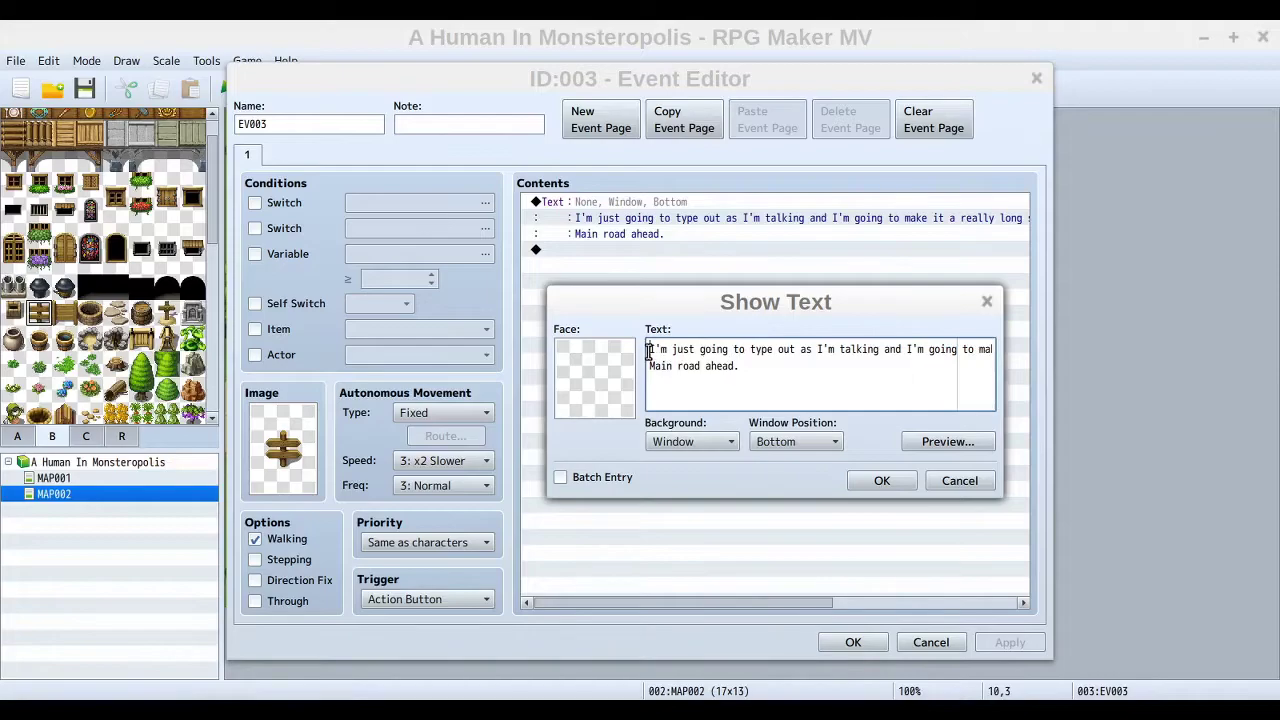
left_click_drag(651, 349, 1007, 345)
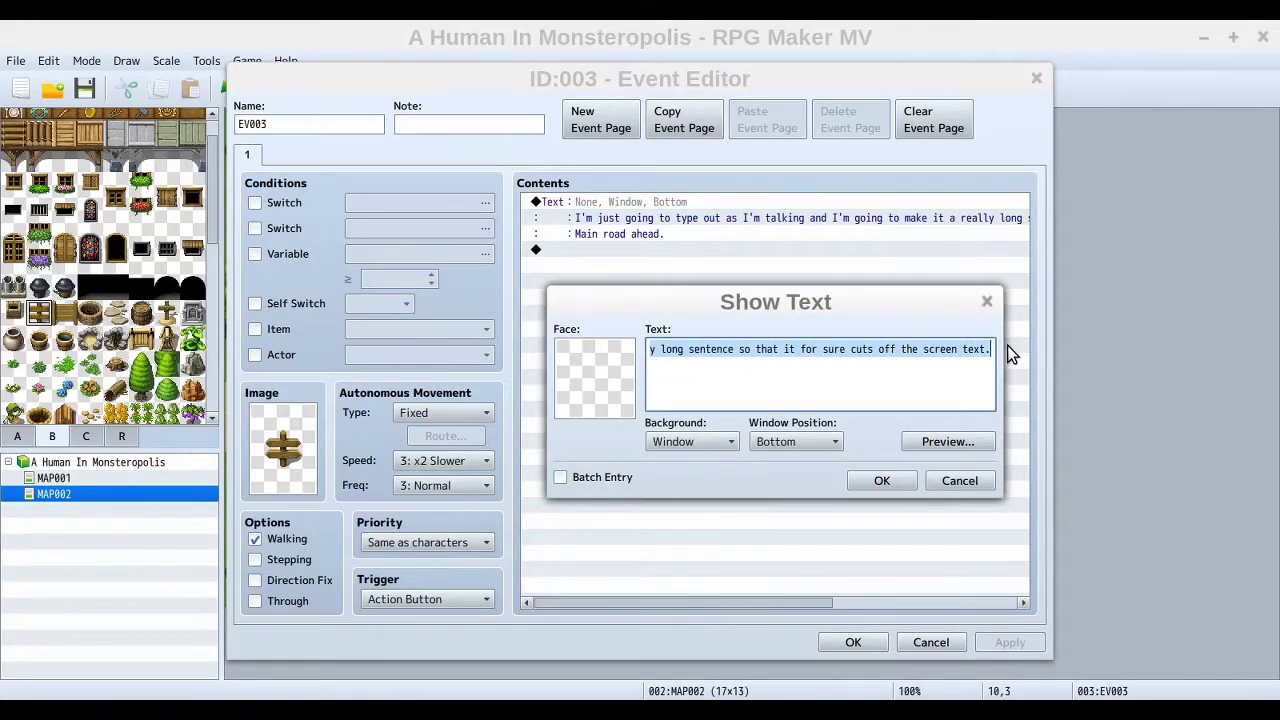
key("BackSpace")
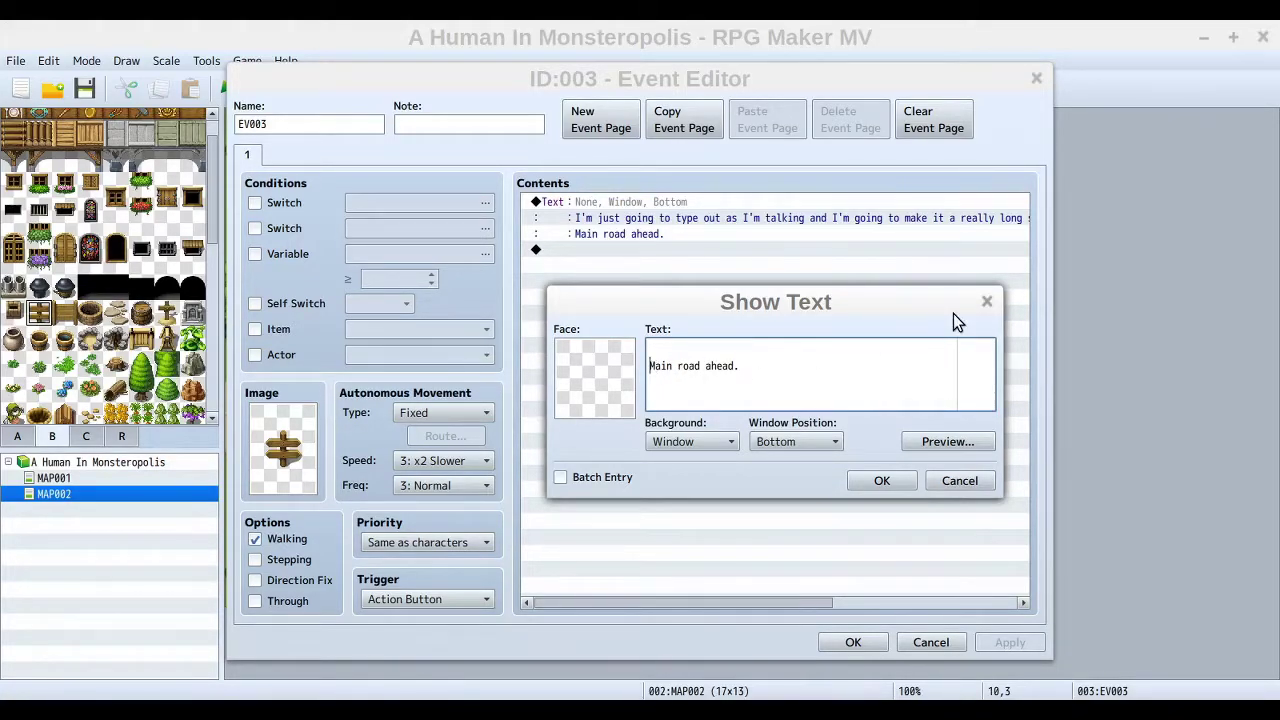
key("BackSpace")
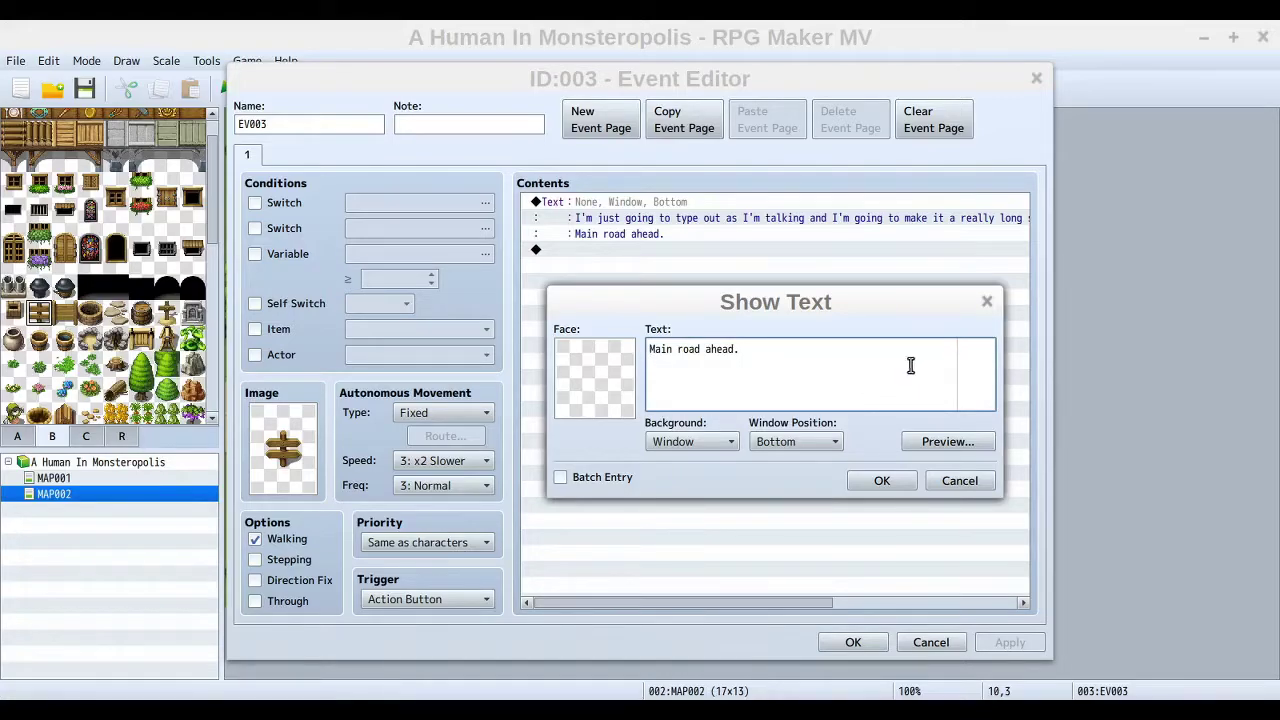